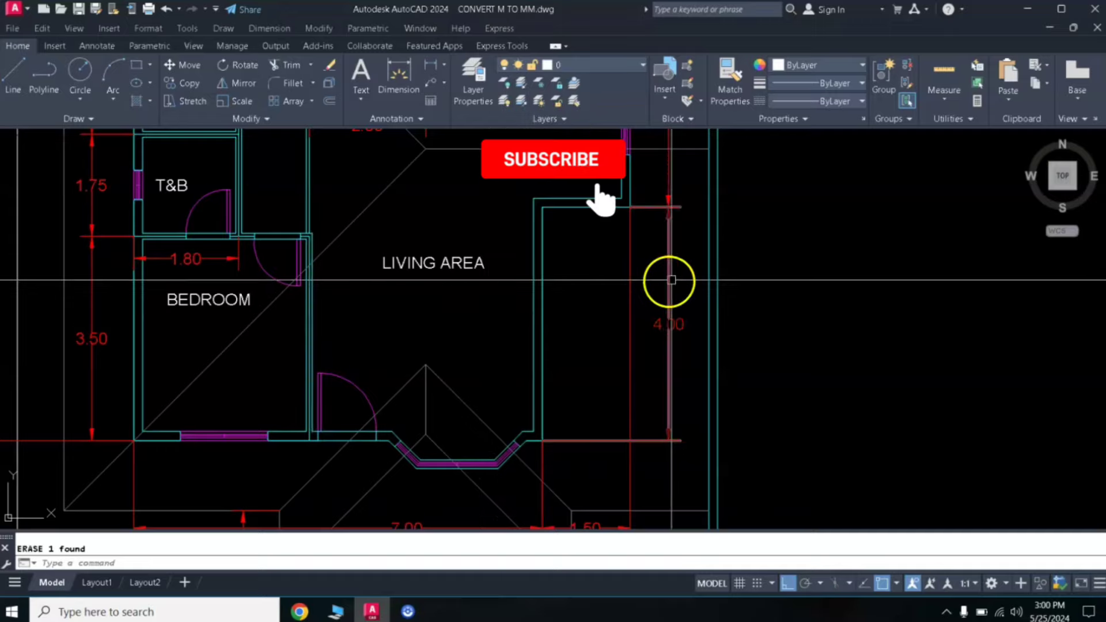
Examine the double-line walls of the floor plan around the living area, bedroom and T&B rooms.
middle_click_drag(672, 280, 492, 269)
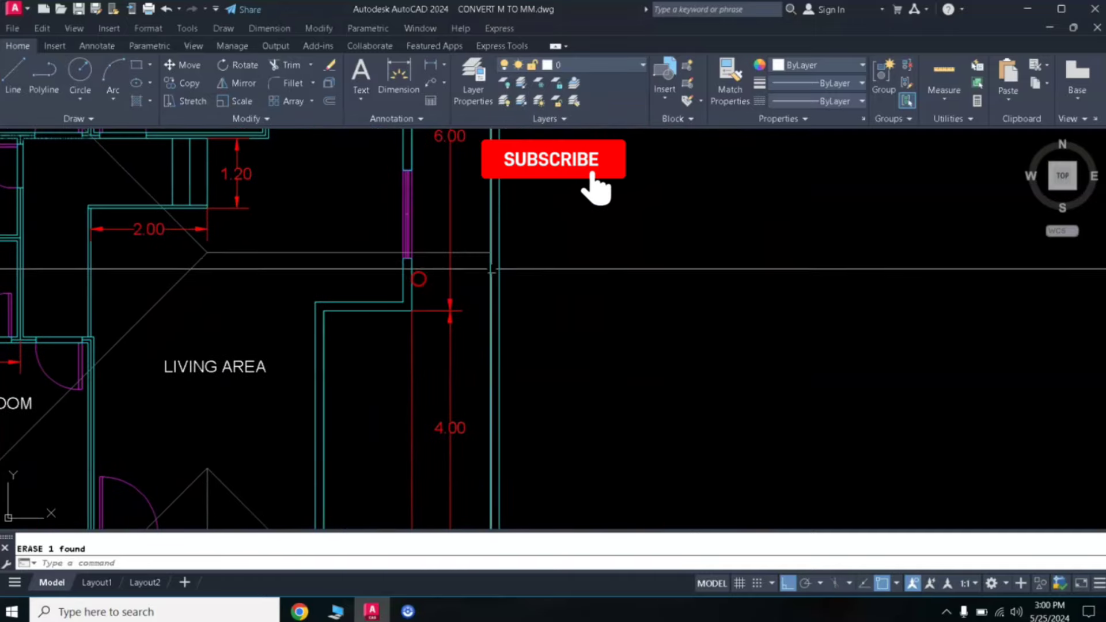
middle_click_drag(411, 278, 800, 290)
scroll(615, 373, "up", 4)
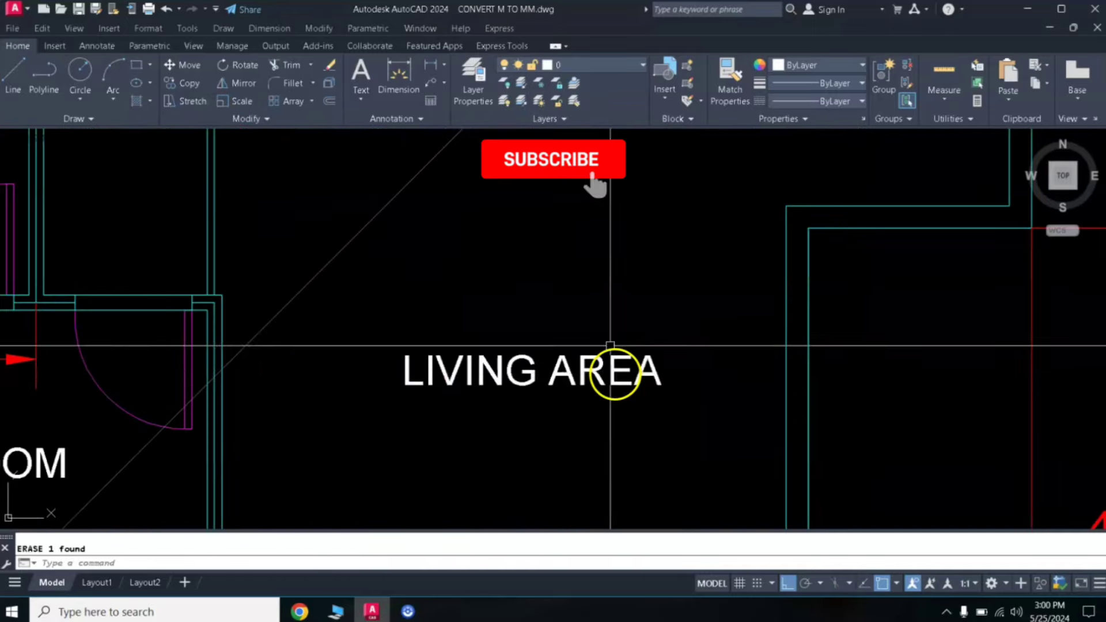
scroll(607, 295, "down", 4)
middle_click_drag(615, 253, 569, 299)
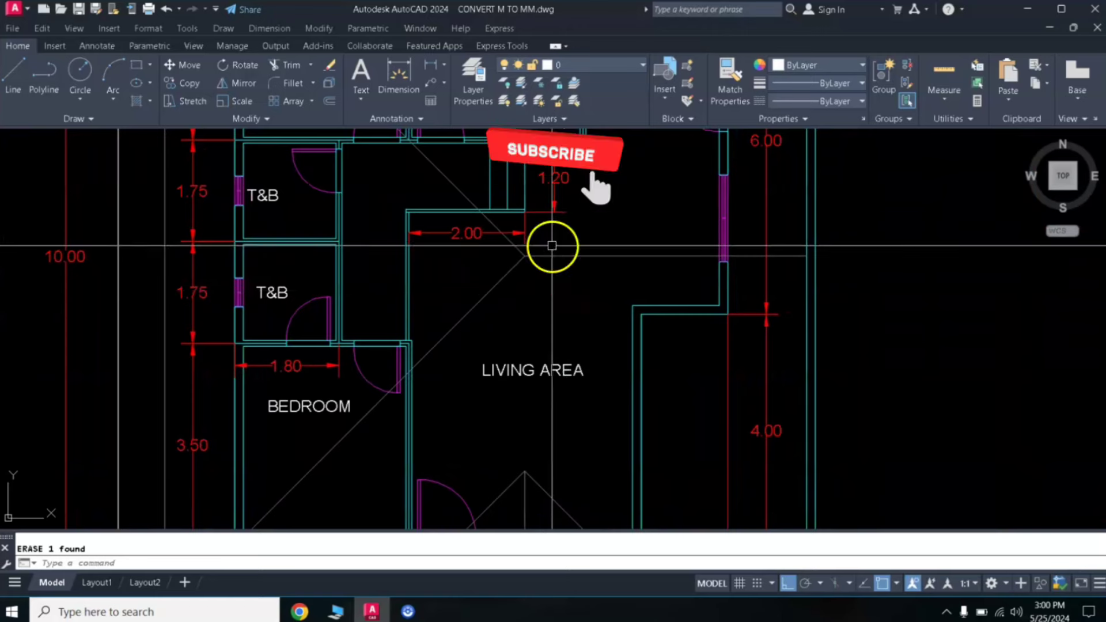
scroll(529, 324, "up", 2)
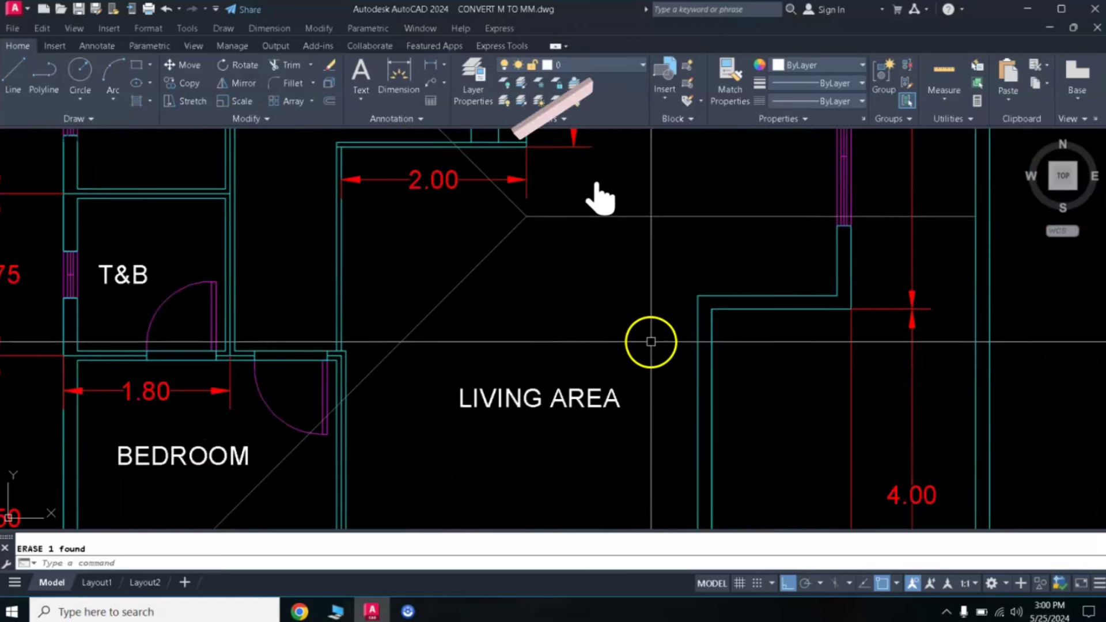
middle_click_drag(692, 371, 770, 279)
middle_click_drag(630, 383, 647, 272)
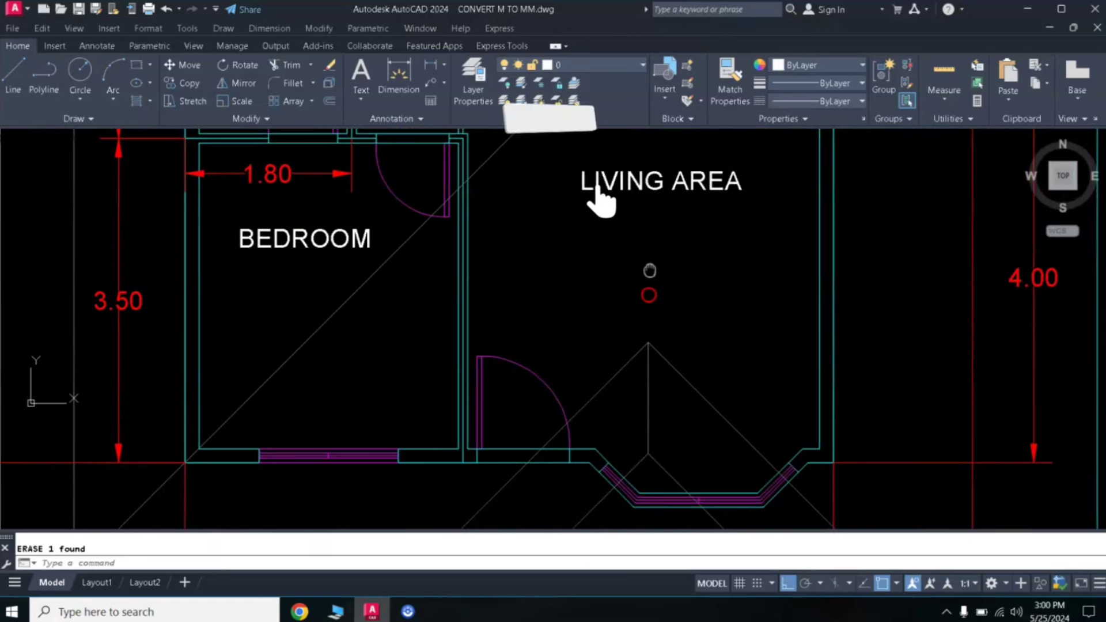
scroll(669, 275, "down", 2)
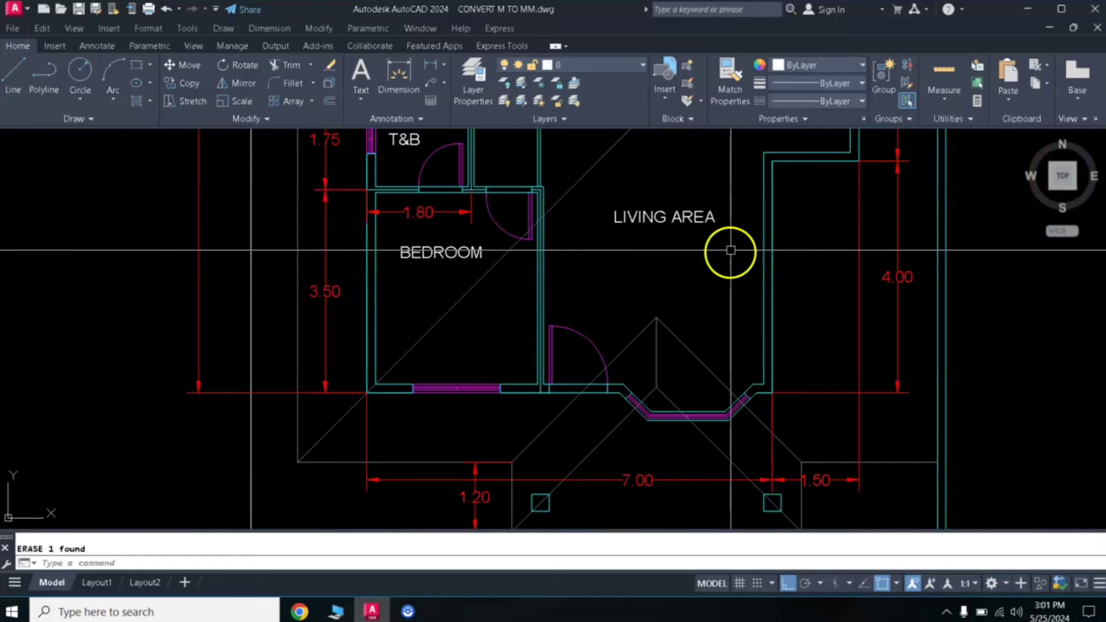
middle_click_drag(731, 254, 548, 362)
middle_click_drag(633, 273, 482, 299)
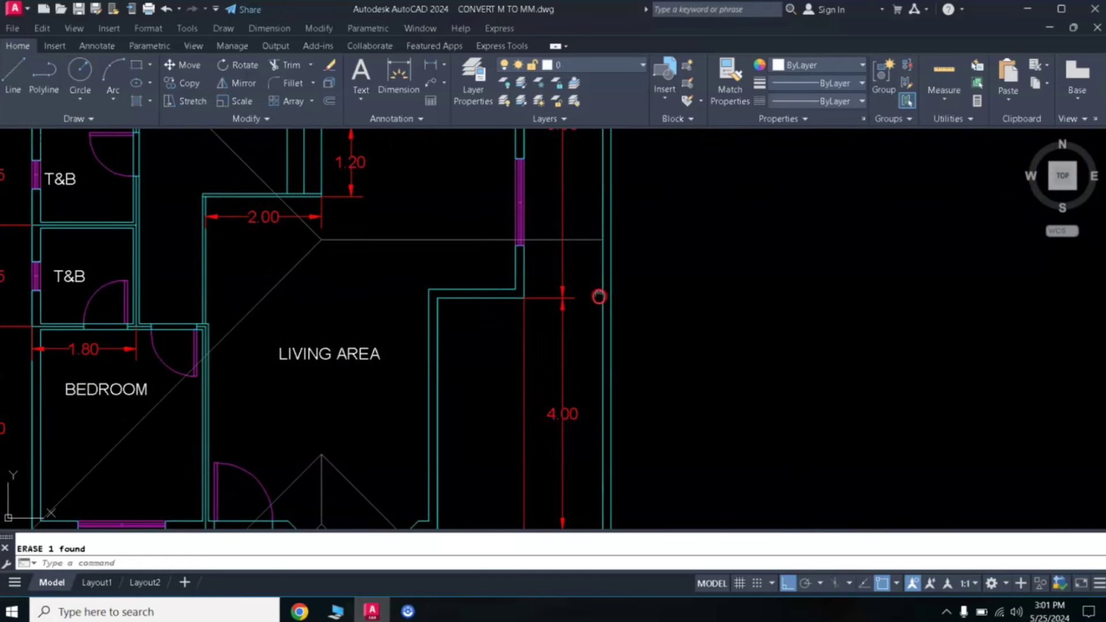
Start a multiline at scale 1.00 in the empty area beside the floor plan and draw its first right-angled segments.
middle_click_drag(599, 296, 491, 291)
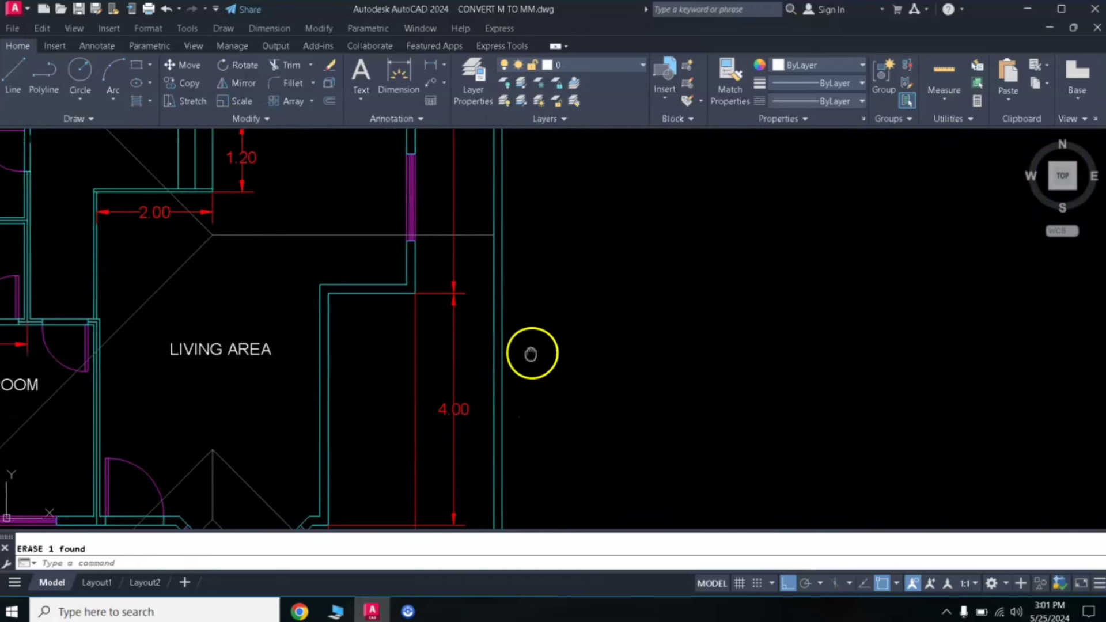
middle_click_drag(531, 354, 425, 338)
middle_click_drag(594, 326, 451, 305)
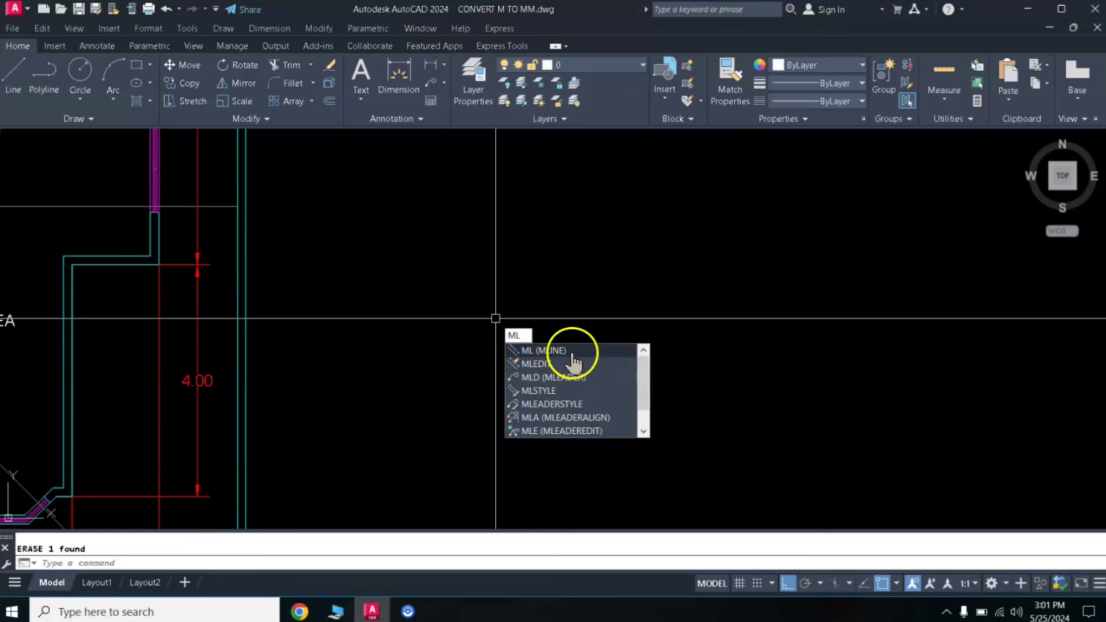
left_click(572, 354)
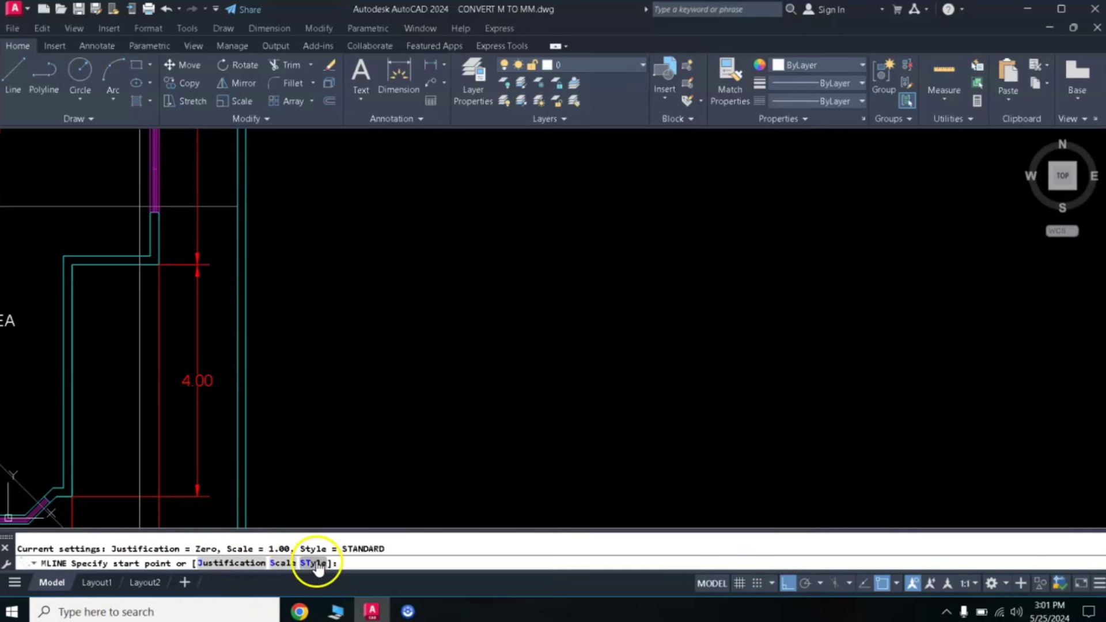
left_click(513, 482)
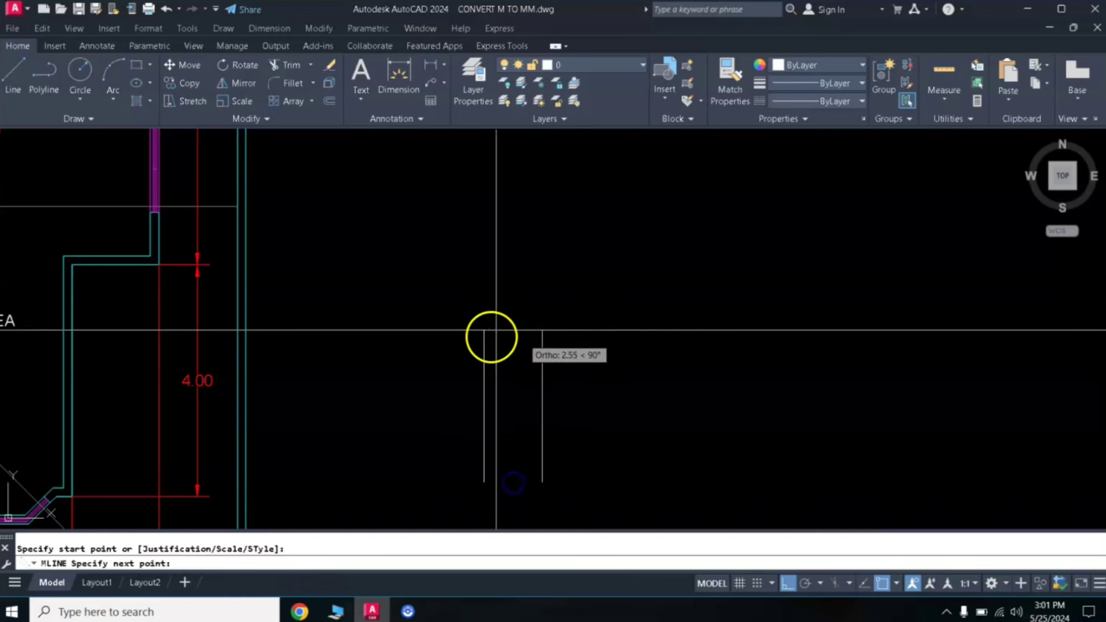
scroll(538, 330, "down", 3)
middle_click_drag(625, 265, 468, 361)
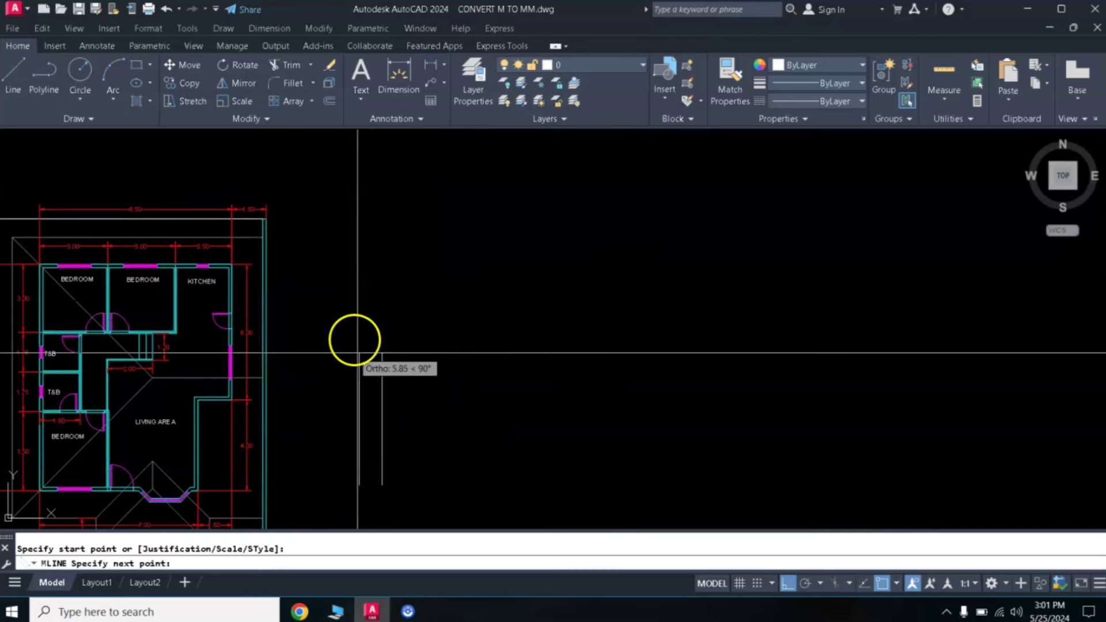
left_click(372, 214)
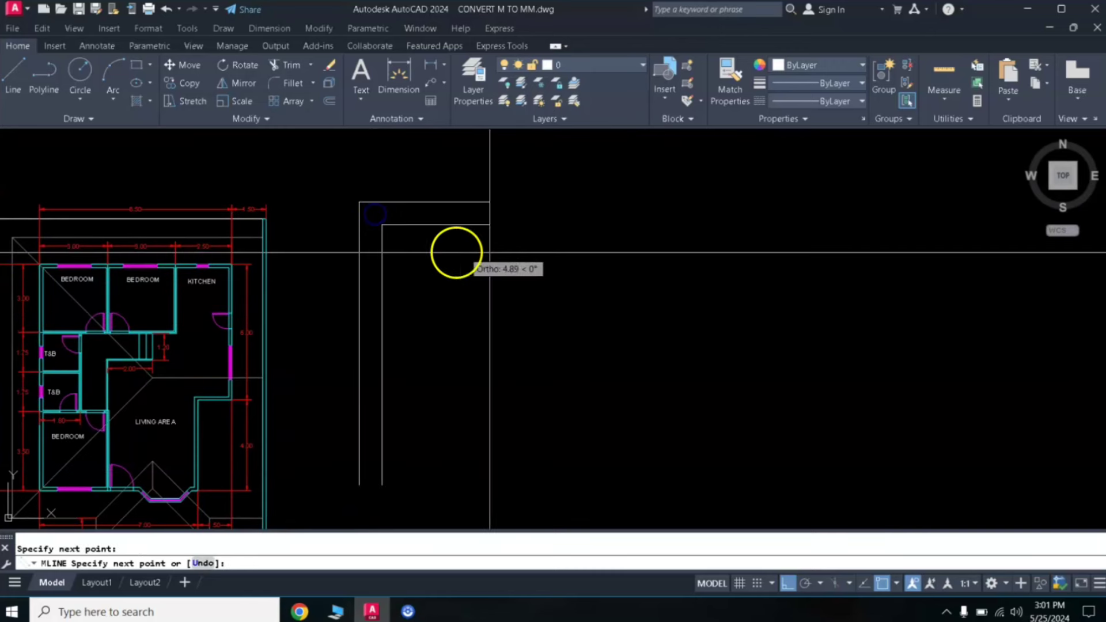
left_click(526, 311)
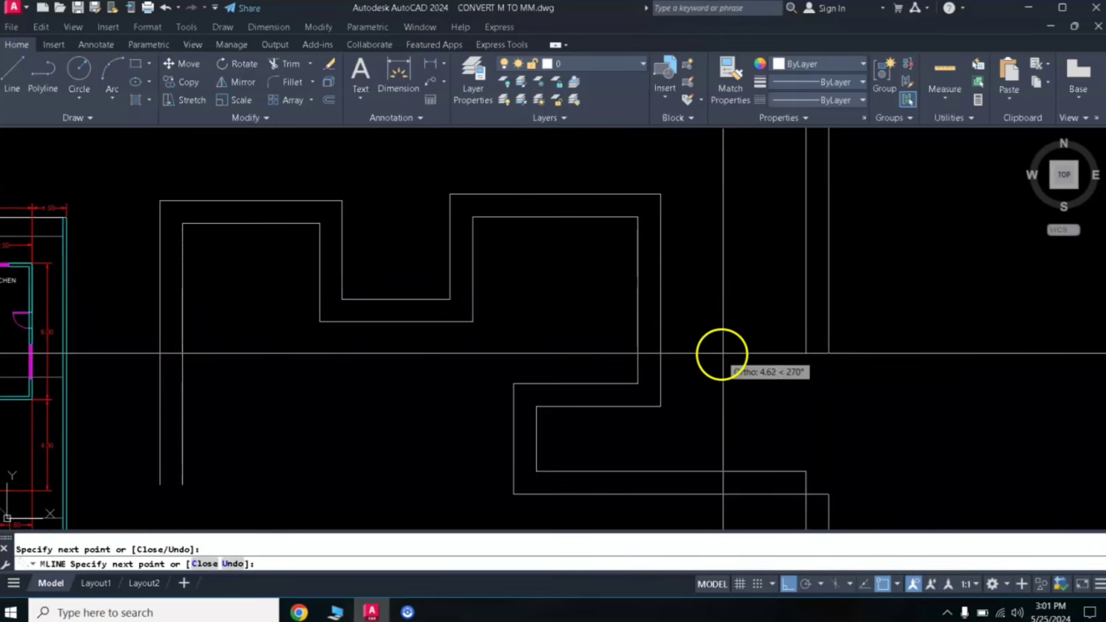
Continue the scale 1.00 multiline with more stepped right-angled segments away from the floor plan and finish it.
left_click(818, 249)
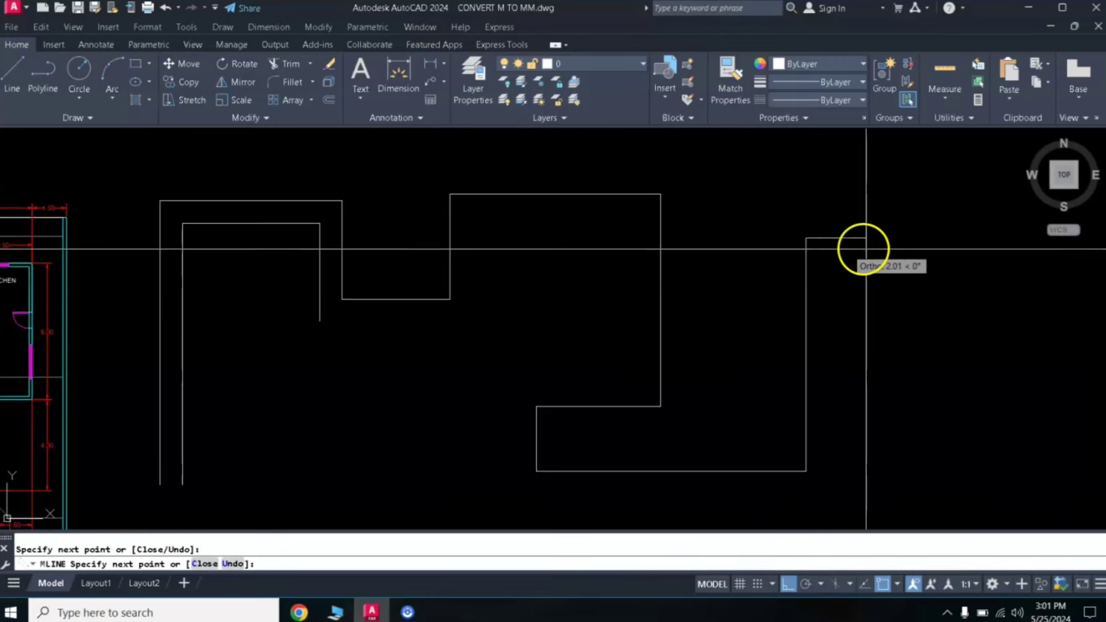
left_click(932, 271)
left_click(947, 362)
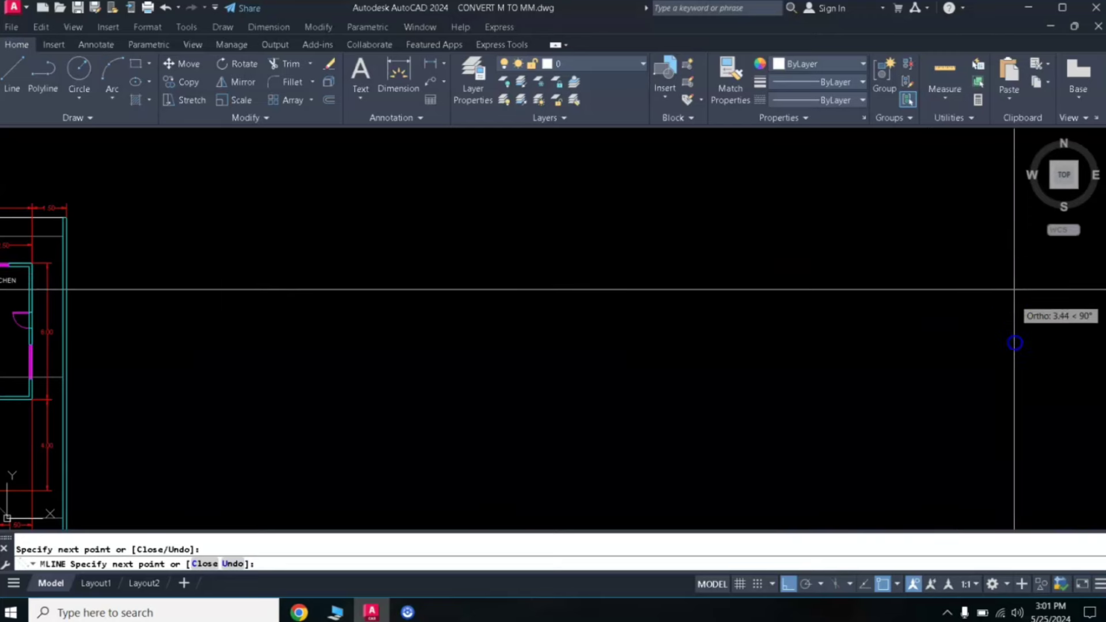
left_click(1014, 322)
left_click(1012, 457)
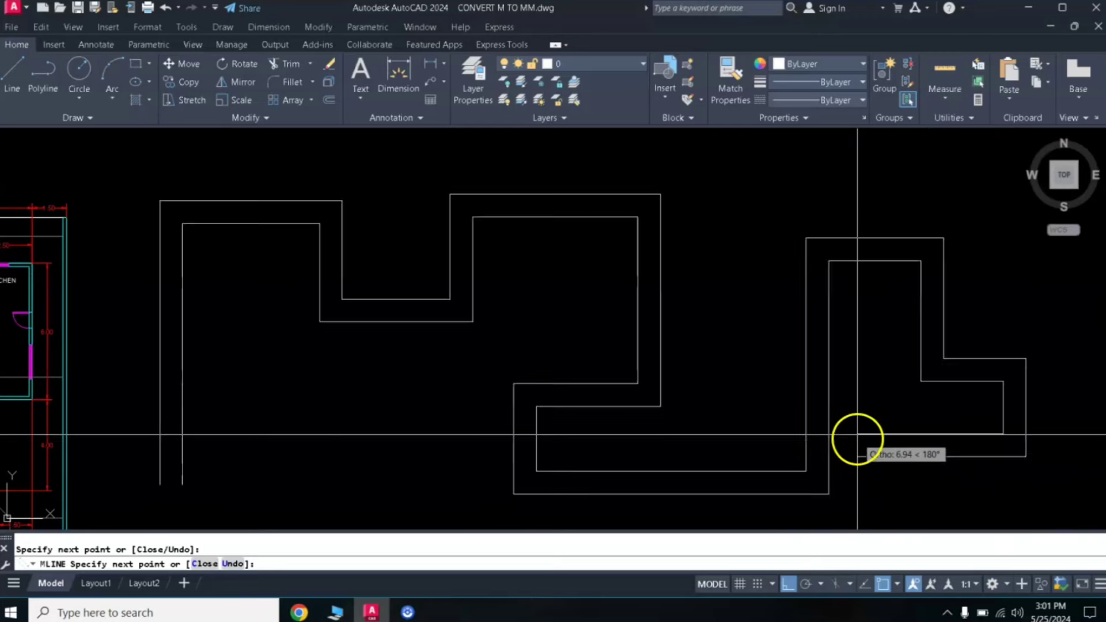
mouse_move(856, 440)
middle_mouse_down()
mouse_move(716, 402)
mouse_move(820, 395)
middle_mouse_up()
scroll(719, 371, "down", 2)
middle_click_drag(719, 370, 791, 370)
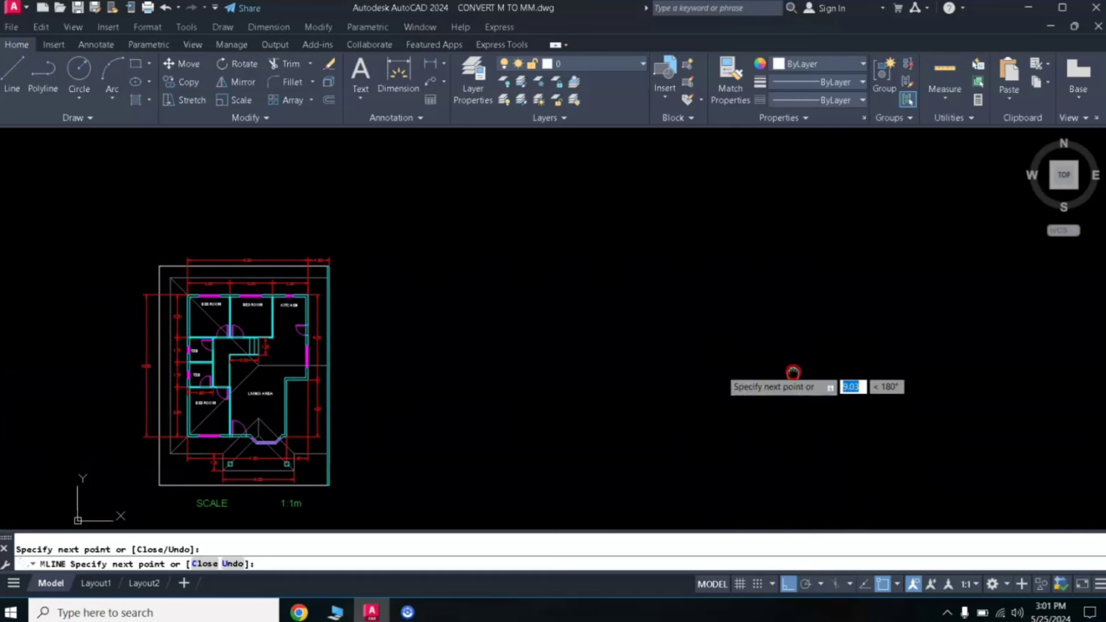
left_click(1037, 381)
left_click(1004, 300)
right_click(968, 290)
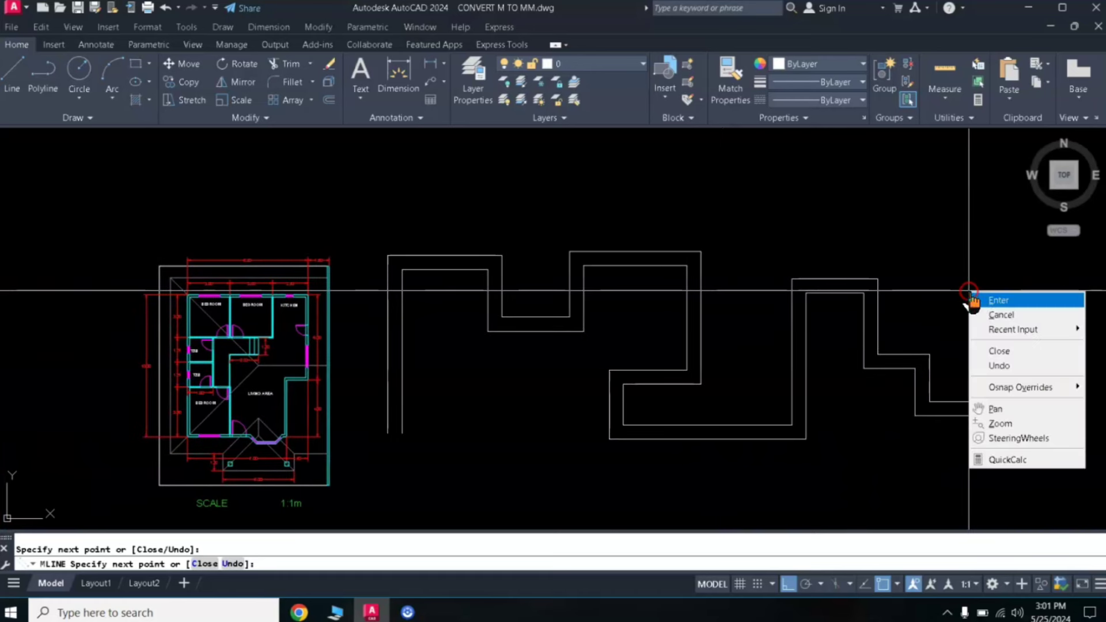
left_click(991, 299)
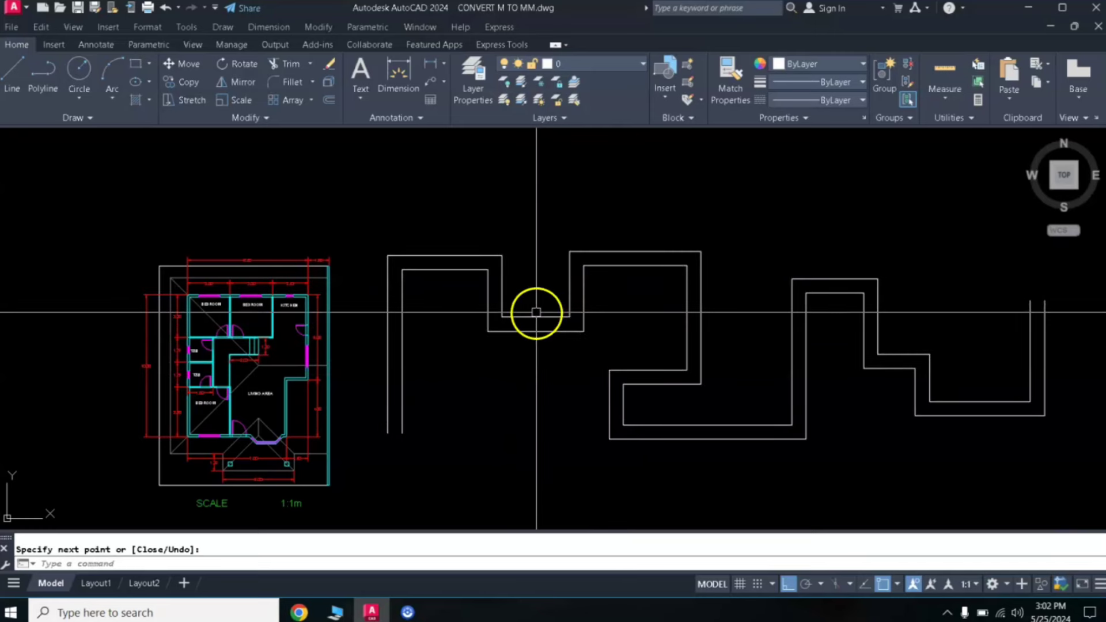
Erase the wide trial multiline beside the floor plan.
left_click_drag(700, 212, 568, 310)
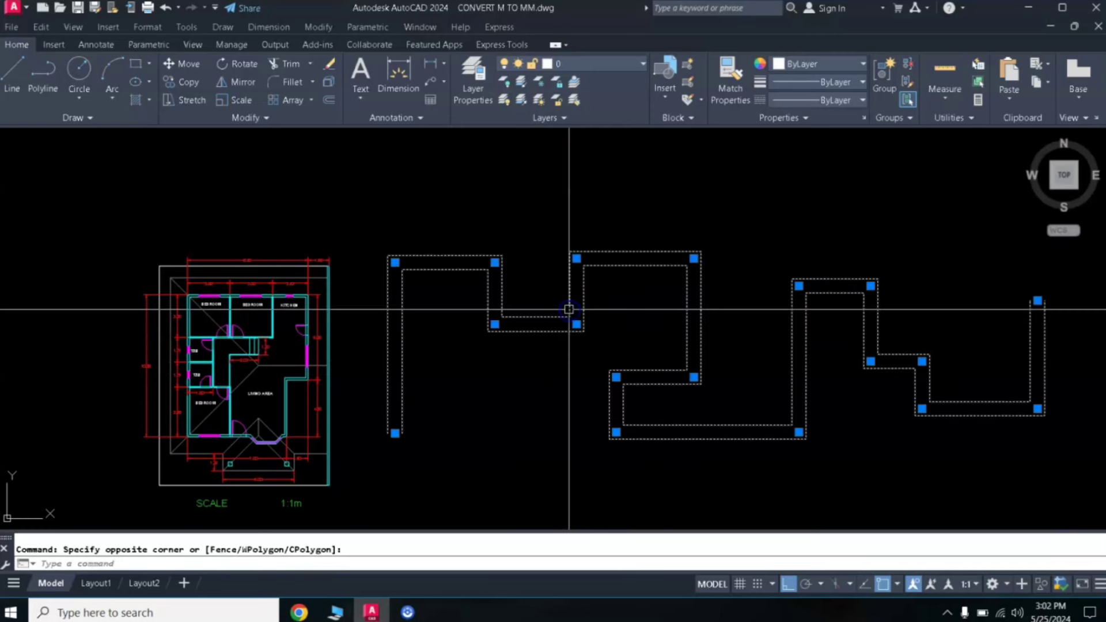
key("Delete")
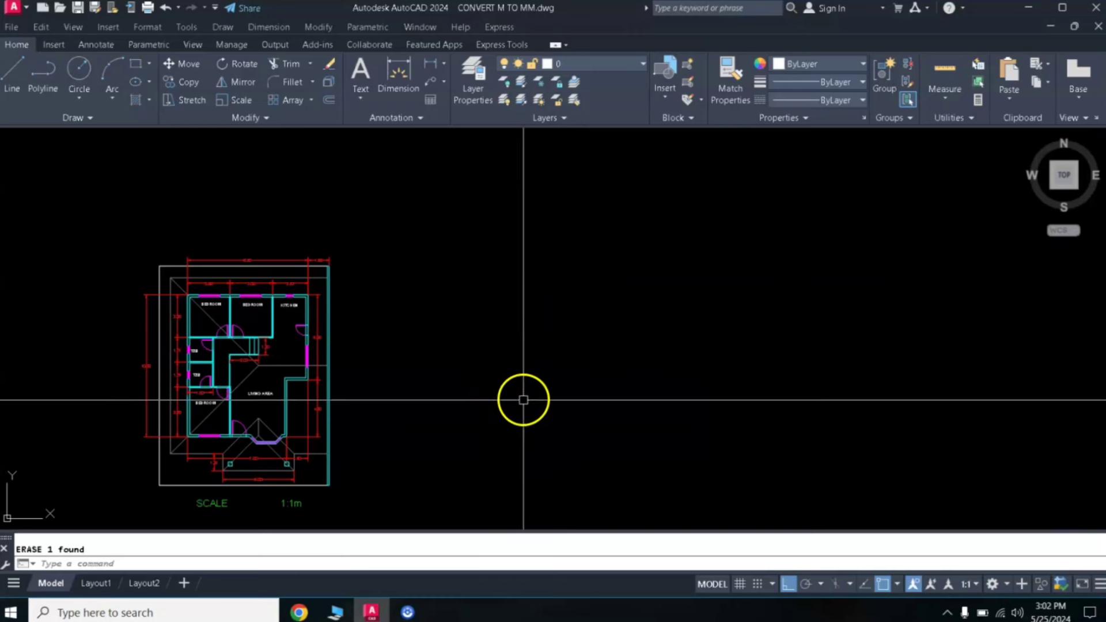
Start a new multiline and set its scale to 0.5.
scroll(295, 425, "up", 2)
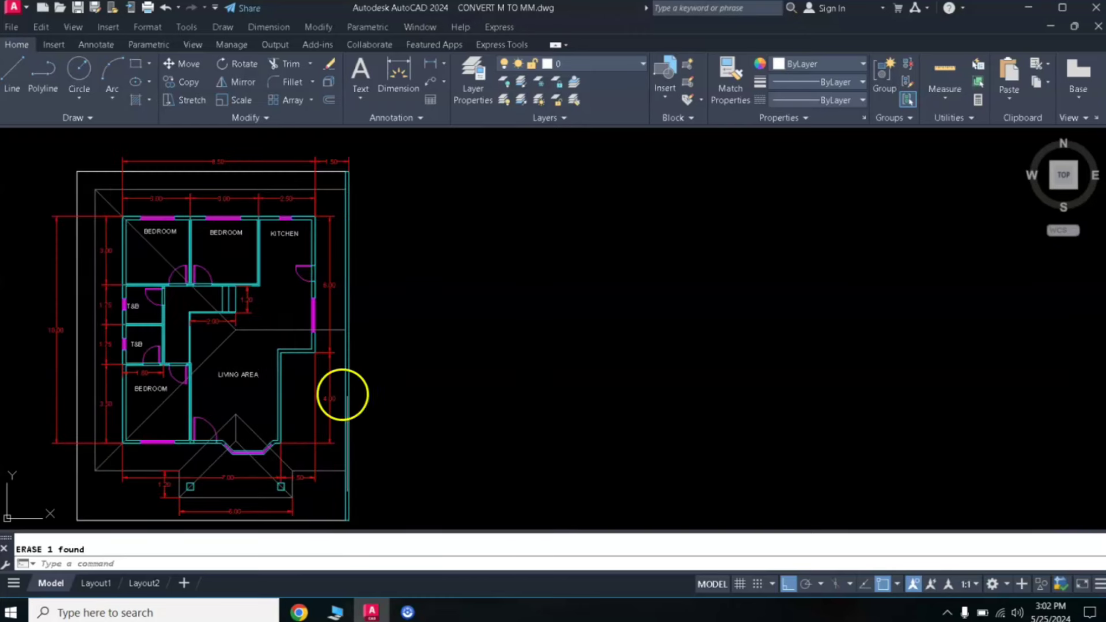
middle_click_drag(414, 377, 479, 344)
left_click(296, 295)
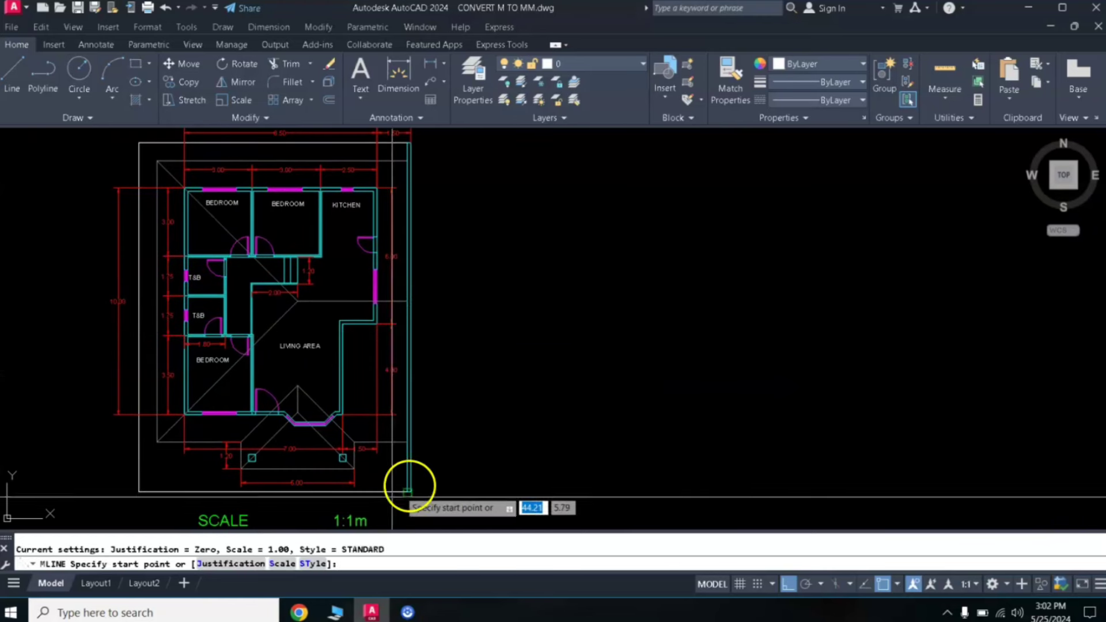
left_click(284, 564)
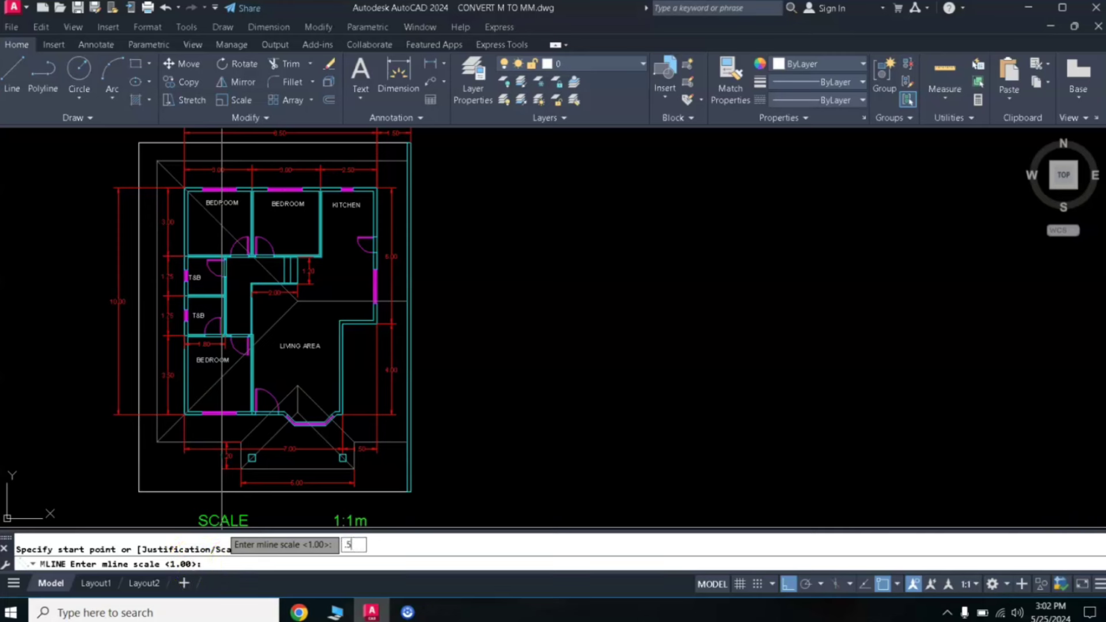
key("Return")
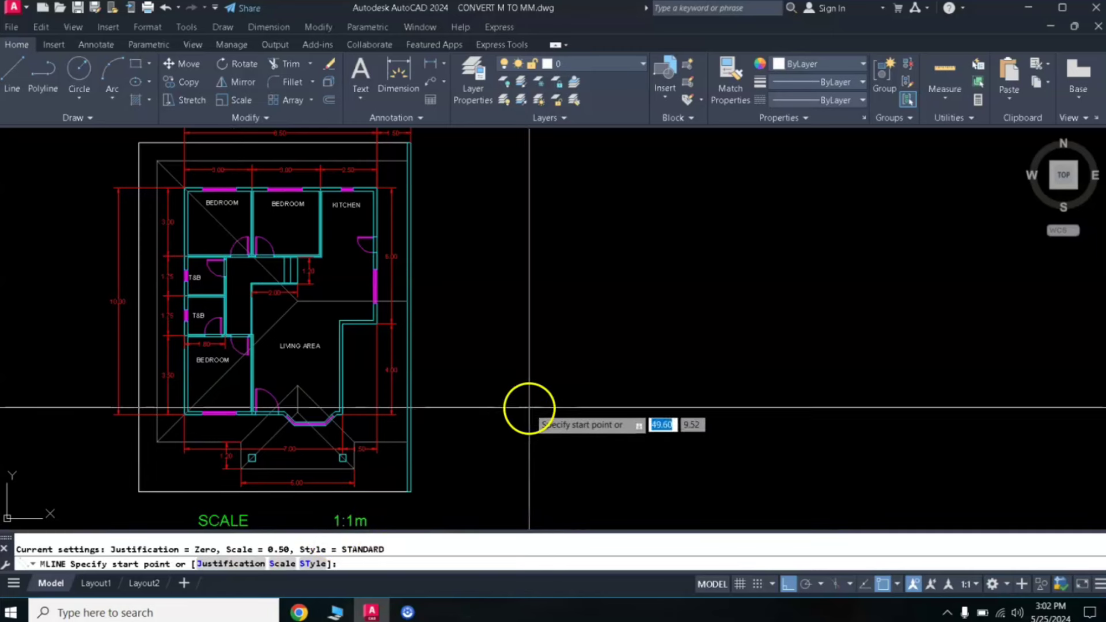
Draw a stepped multiline of seven right-angled segments at scale 0.5 in the empty area beside the floor plan.
left_click(581, 472)
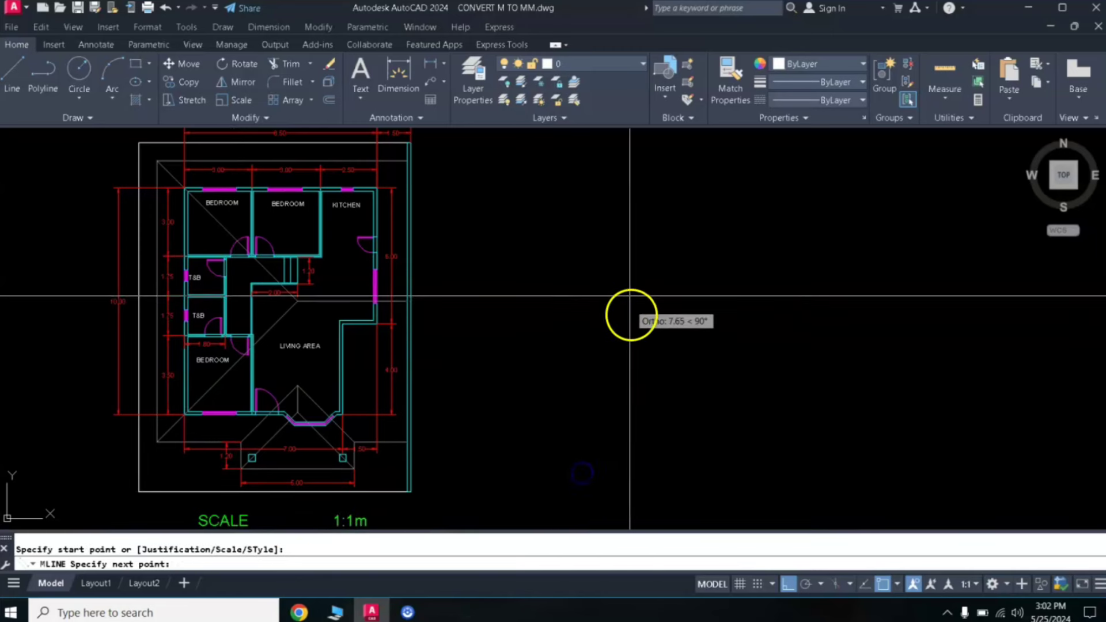
left_click(634, 229)
left_click(730, 232)
left_click(729, 281)
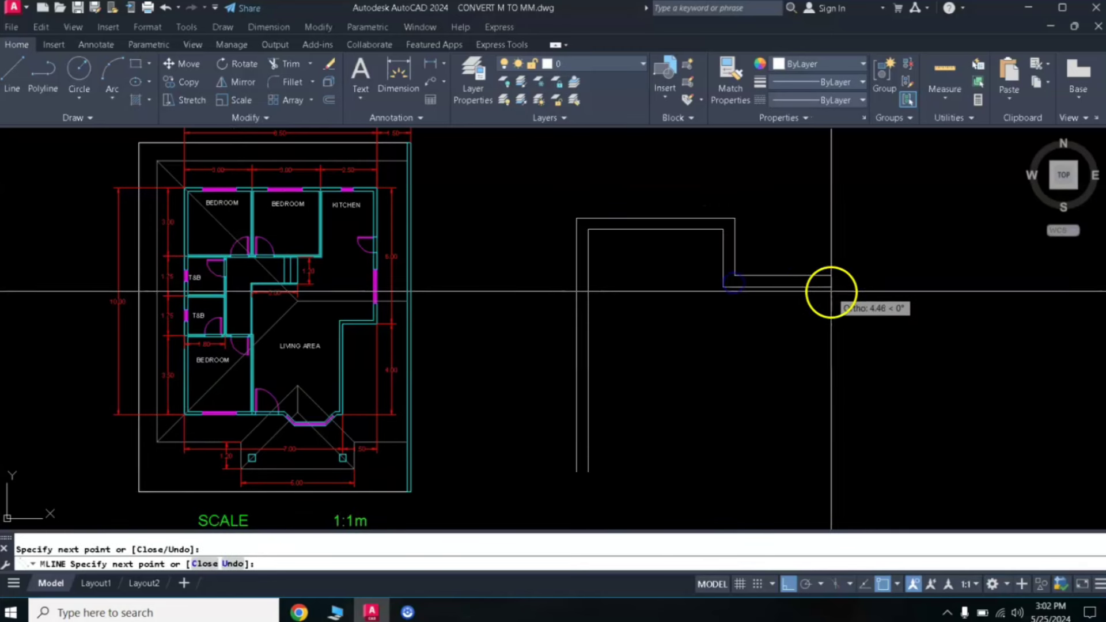
left_click(831, 281)
left_click(832, 226)
left_click(950, 245)
left_click(948, 375)
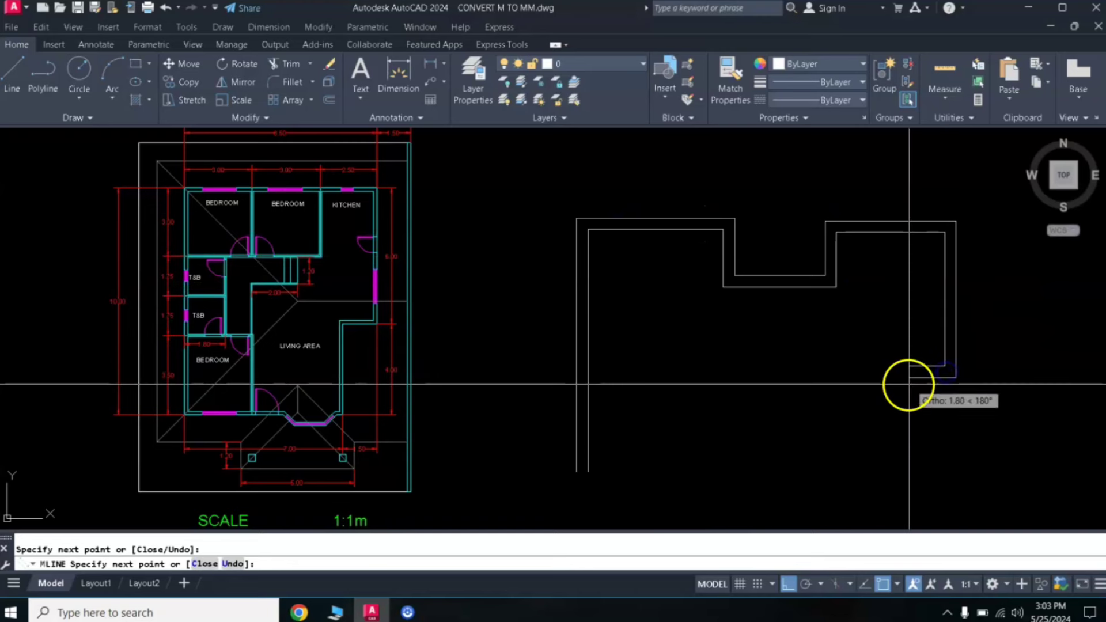
key("Return")
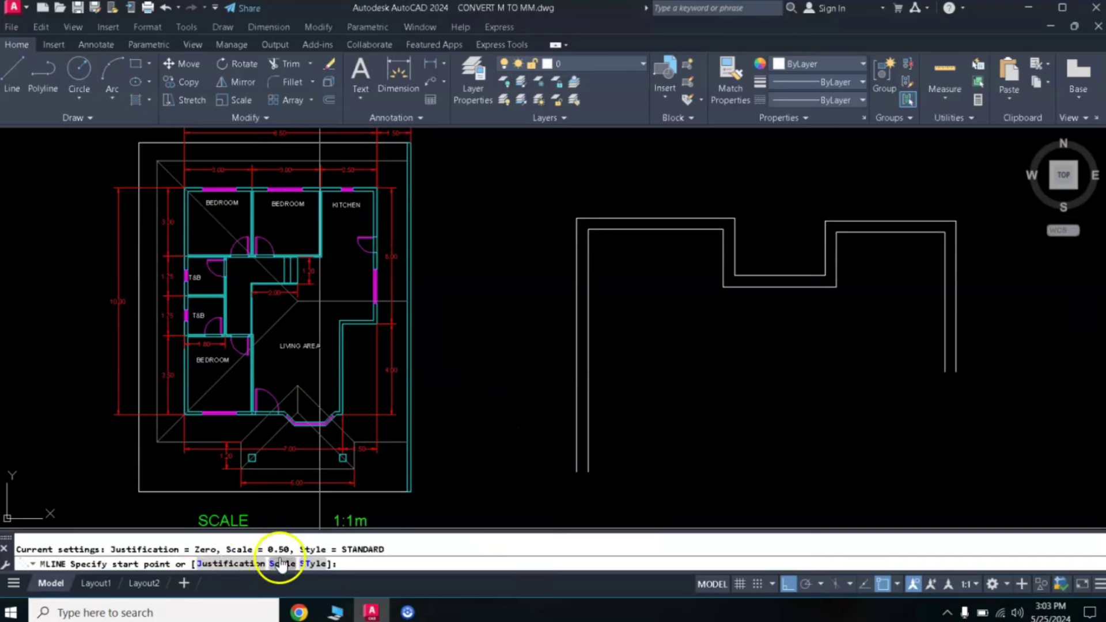
Draw a second stepped multiline of seven segments at scale 0.15 inside the outline of the 0.5-scale multiline.
left_click(281, 563)
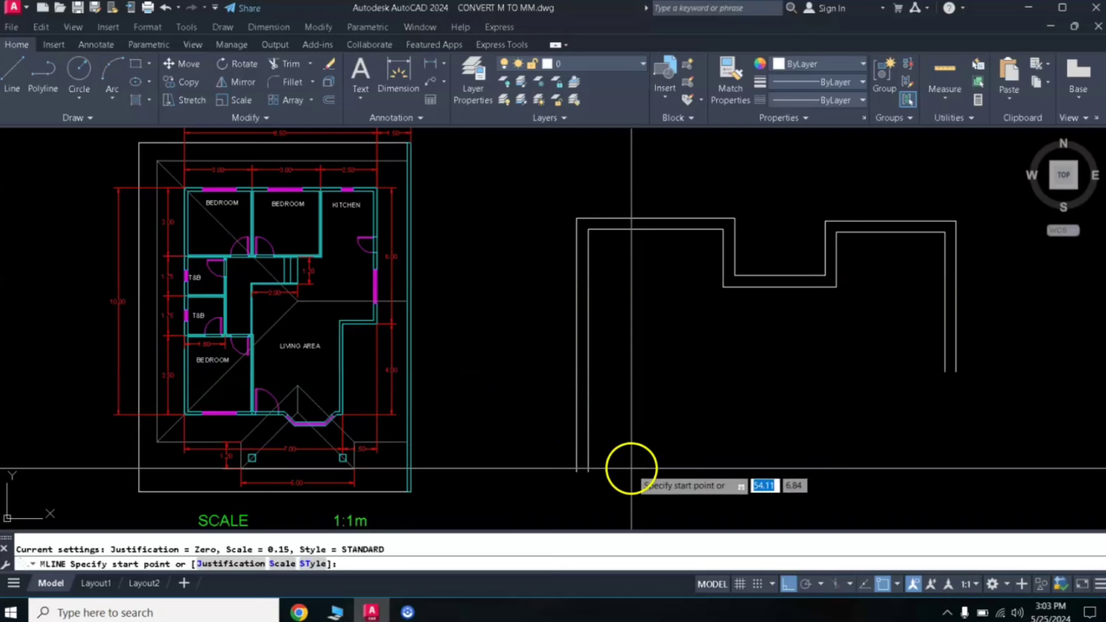
left_click(639, 421)
left_click(631, 340)
left_click(718, 340)
left_click(717, 389)
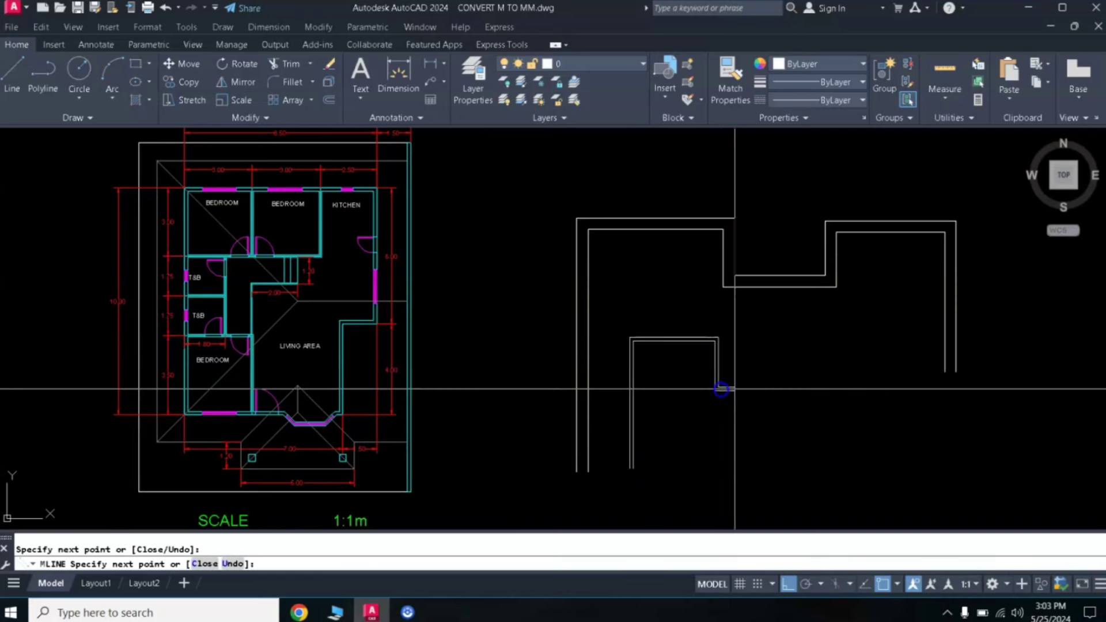
left_click(787, 389)
left_click(787, 333)
left_click(871, 333)
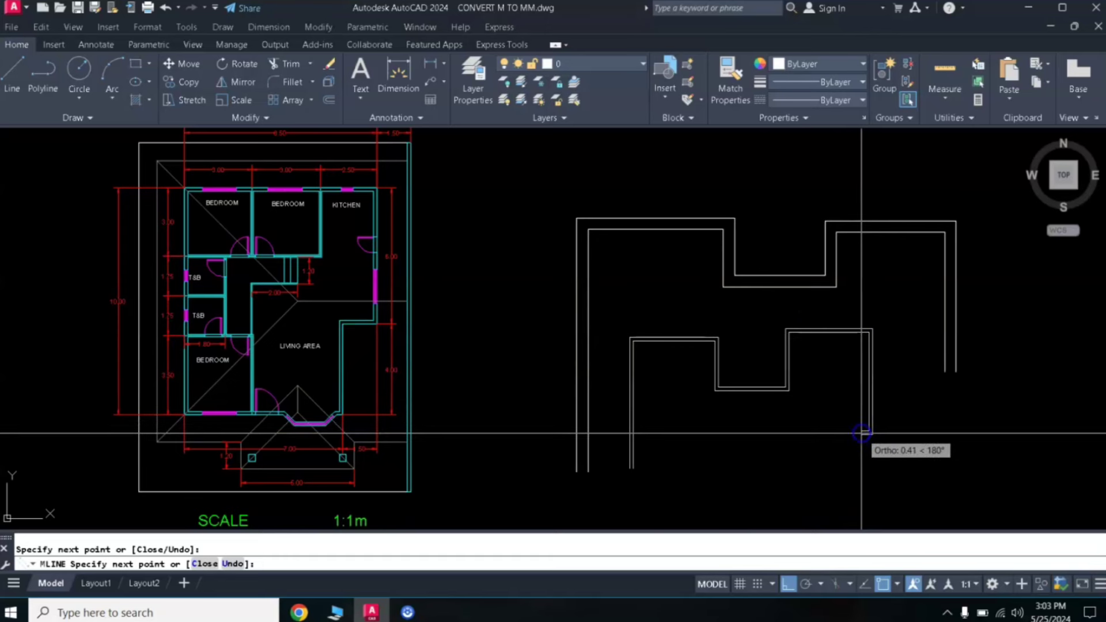
left_click(871, 432)
key("Return")
Add a linear dimension across the open end of the 0.15-scale multiline, accepting the 1:1 annotation scale.
scroll(614, 479, "up", 5)
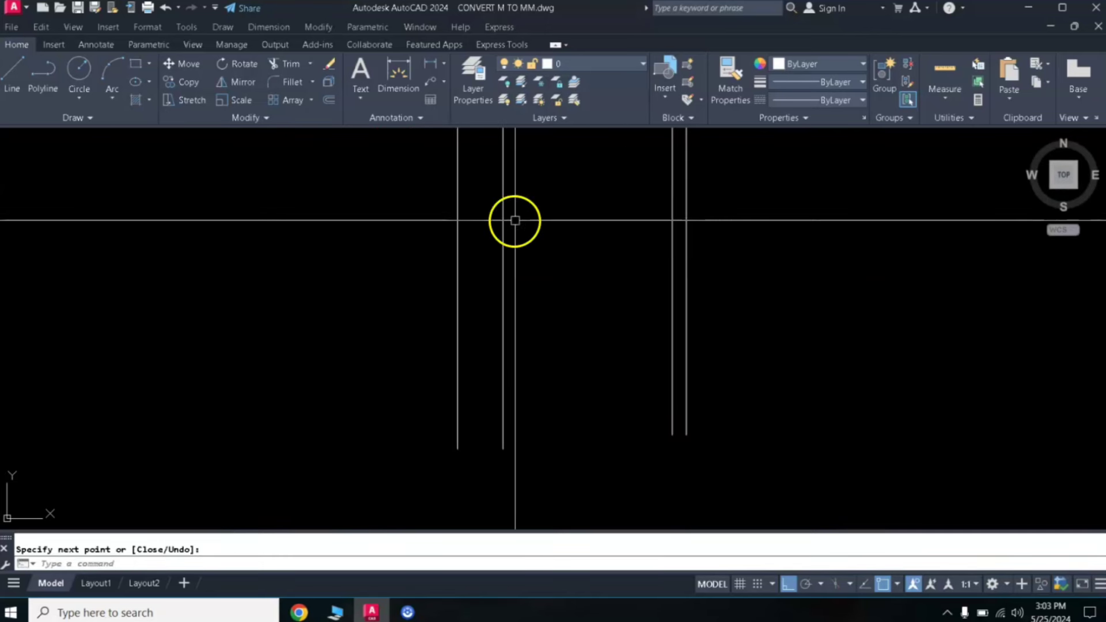
left_click(433, 65)
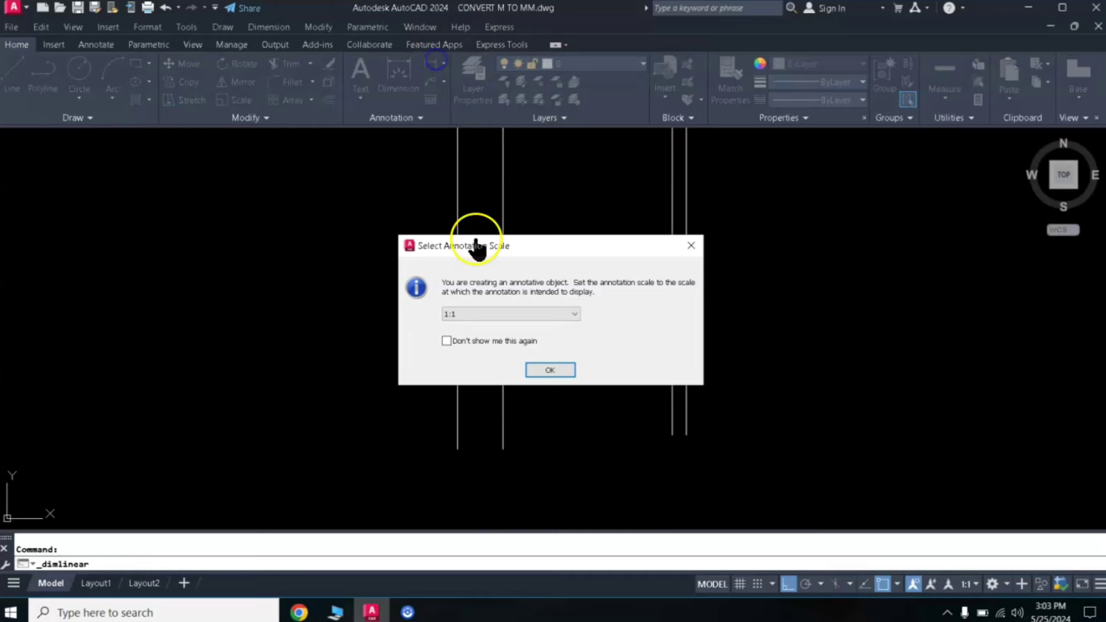
left_click(549, 370)
left_click(676, 439)
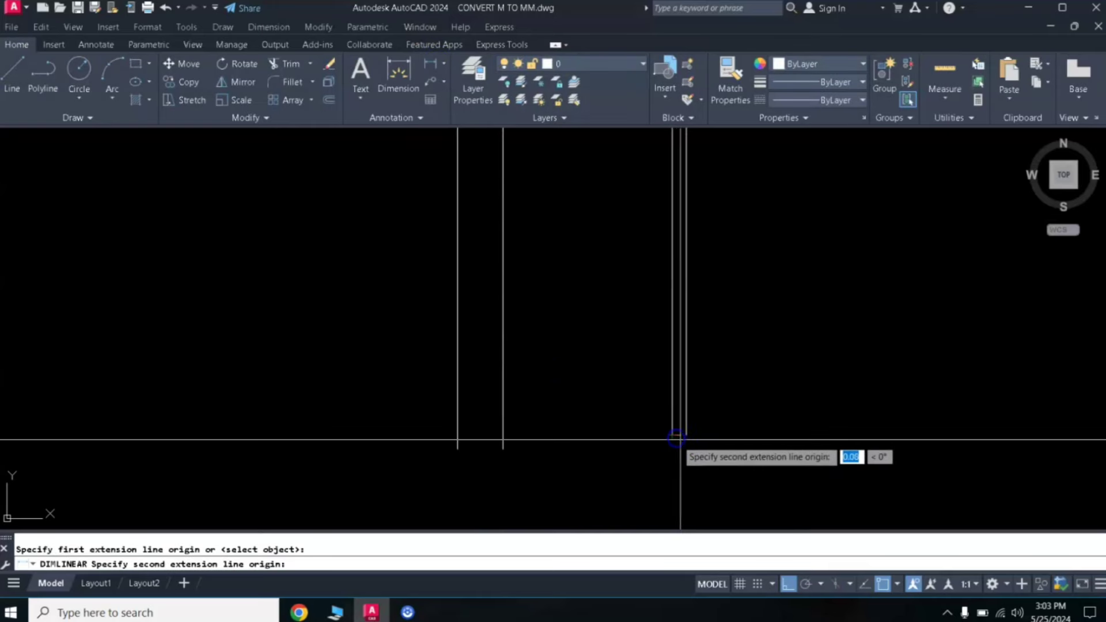
left_click(686, 436)
left_click(688, 461)
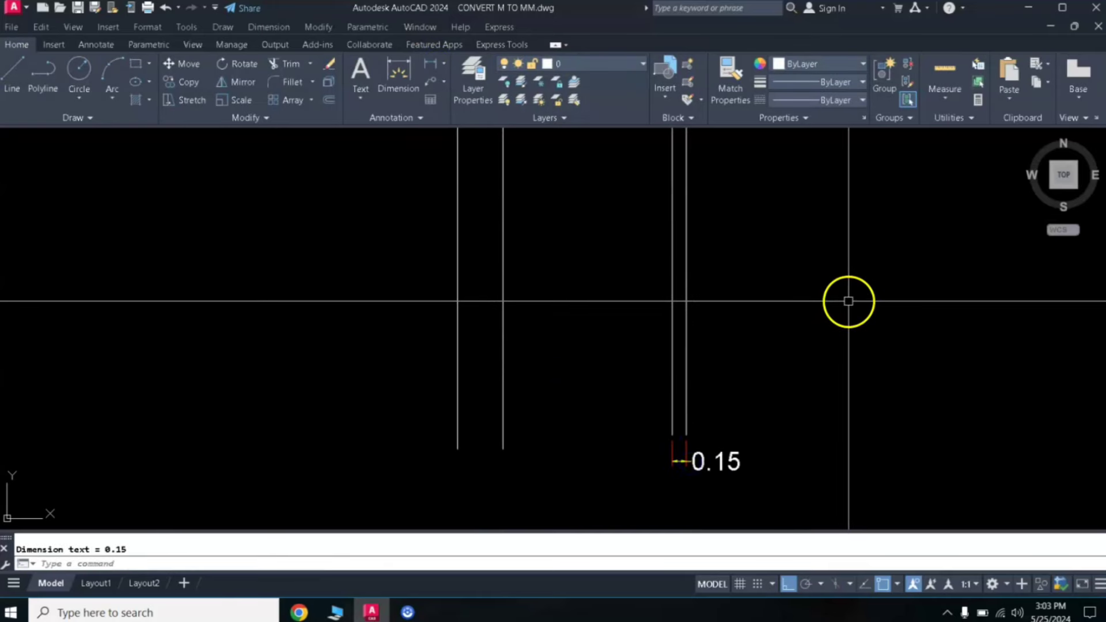
Add a linear dimension across the open end of the 0.5-scale multiline and review both dimensioned widths.
key("Return")
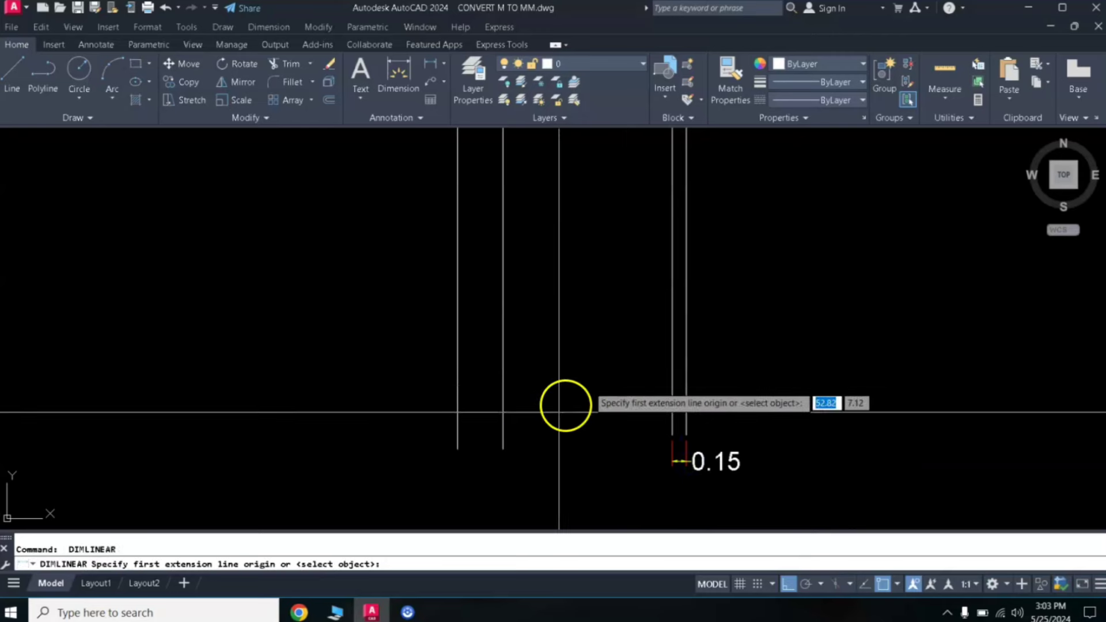
left_click(457, 449)
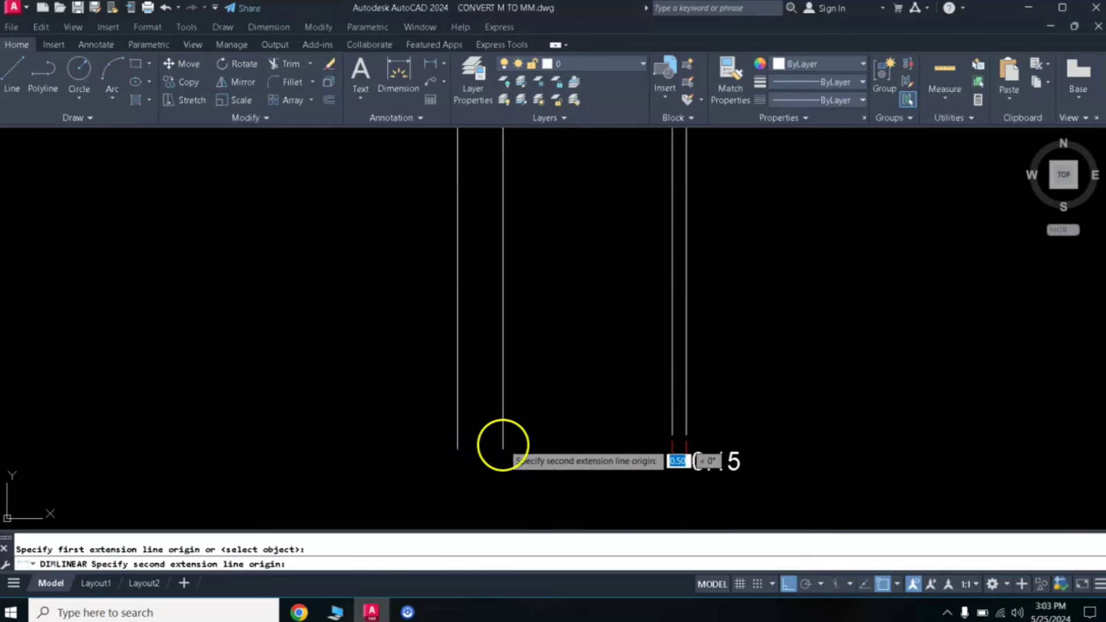
left_click(503, 449)
left_click(502, 490)
scroll(623, 346, "down", 4)
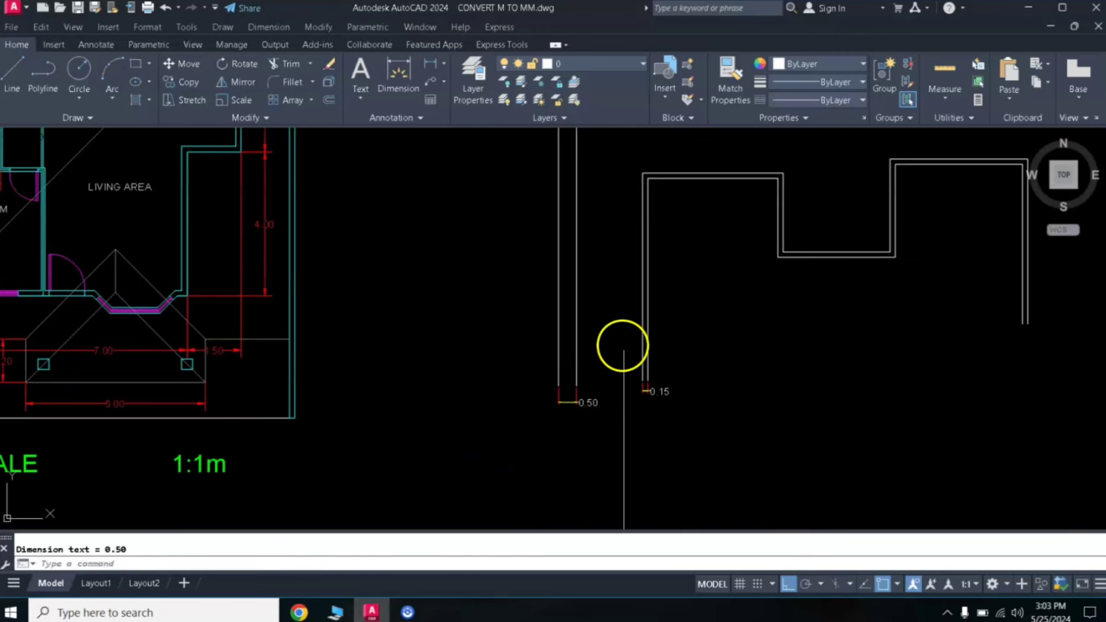
scroll(654, 296, "up", 3)
scroll(616, 307, "down", 3)
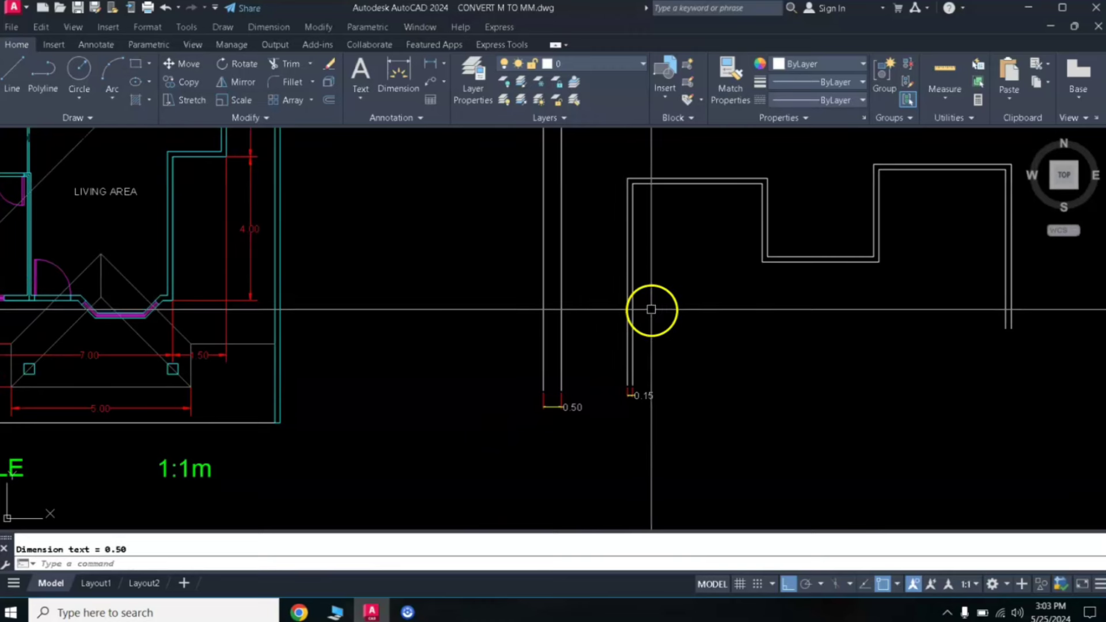
middle_click_drag(487, 316, 612, 334)
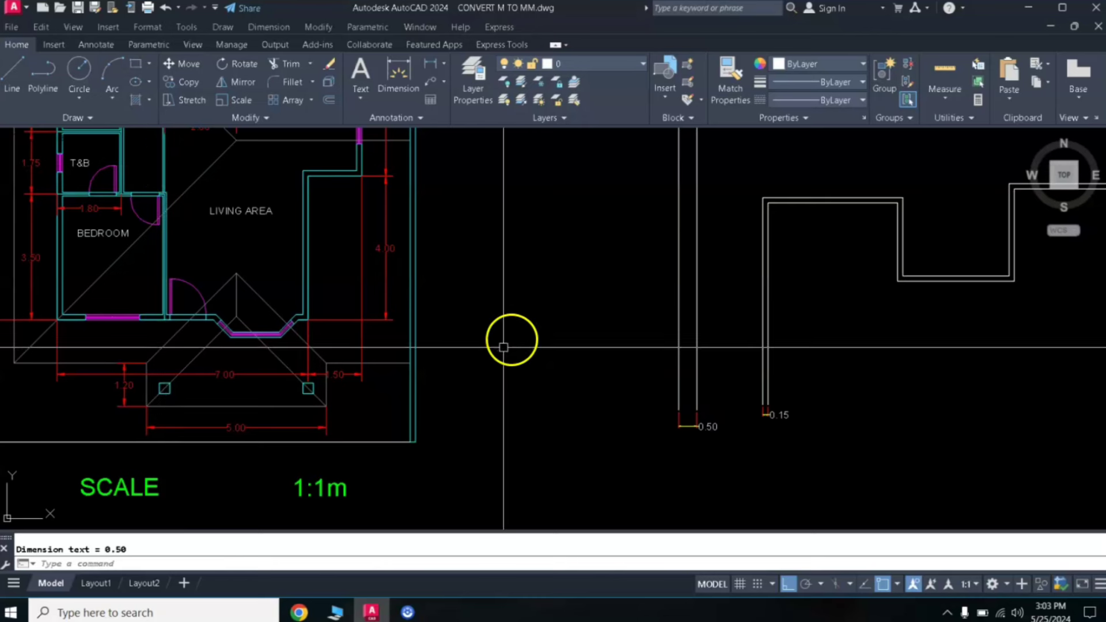
Set the multiline scale to 0.1 and draw a stepped five-segment multiline below the 0.15-scale one.
key("Return")
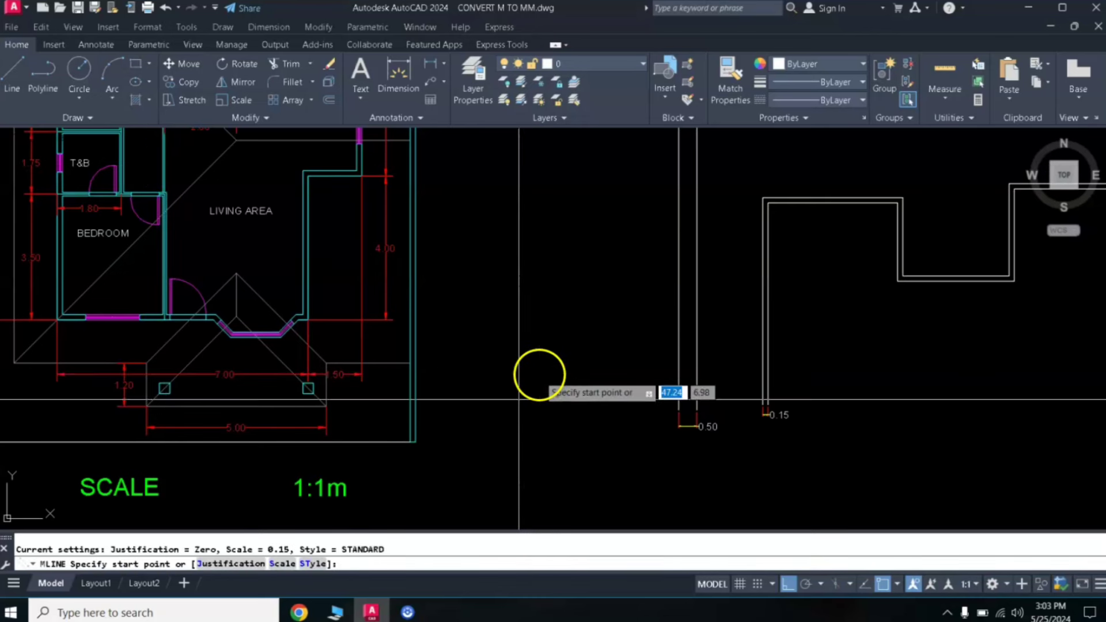
left_click(282, 564)
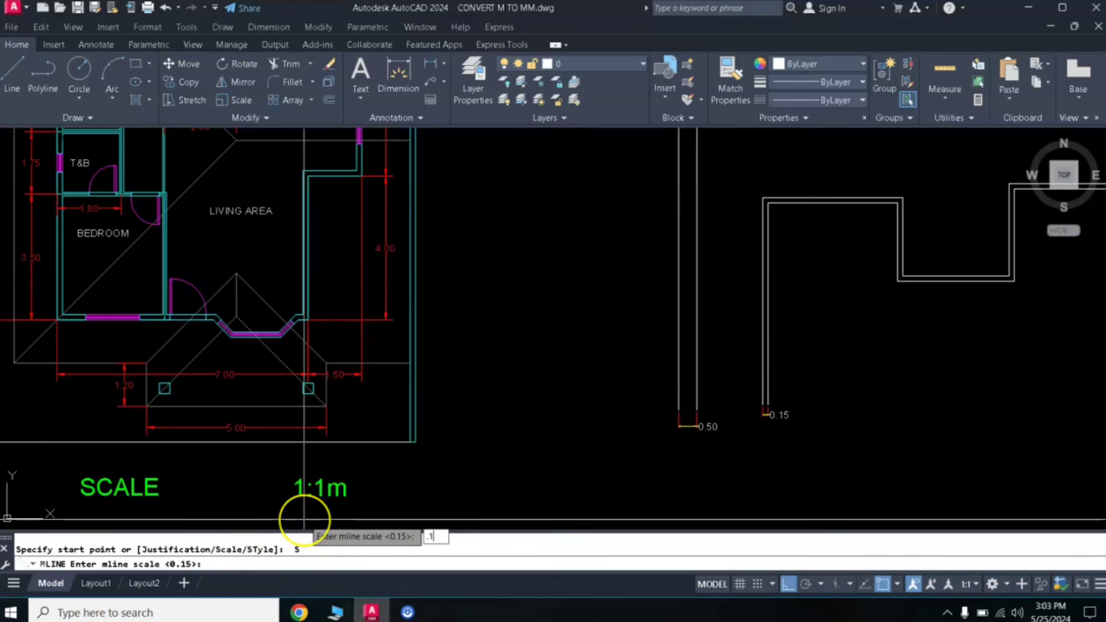
key("Return")
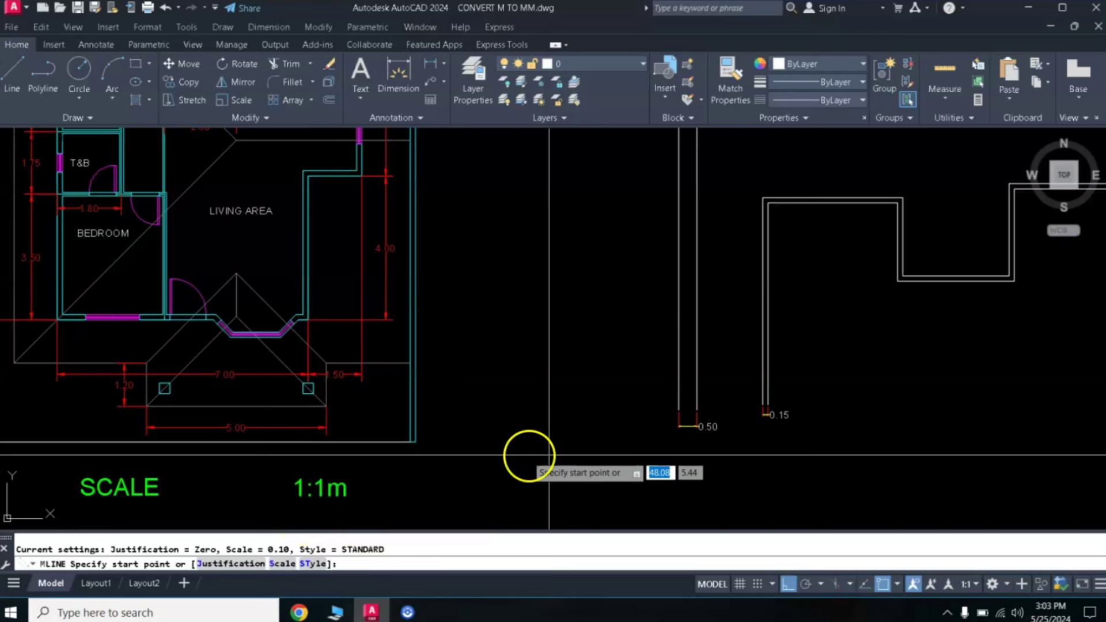
left_click(820, 459)
left_click(894, 354)
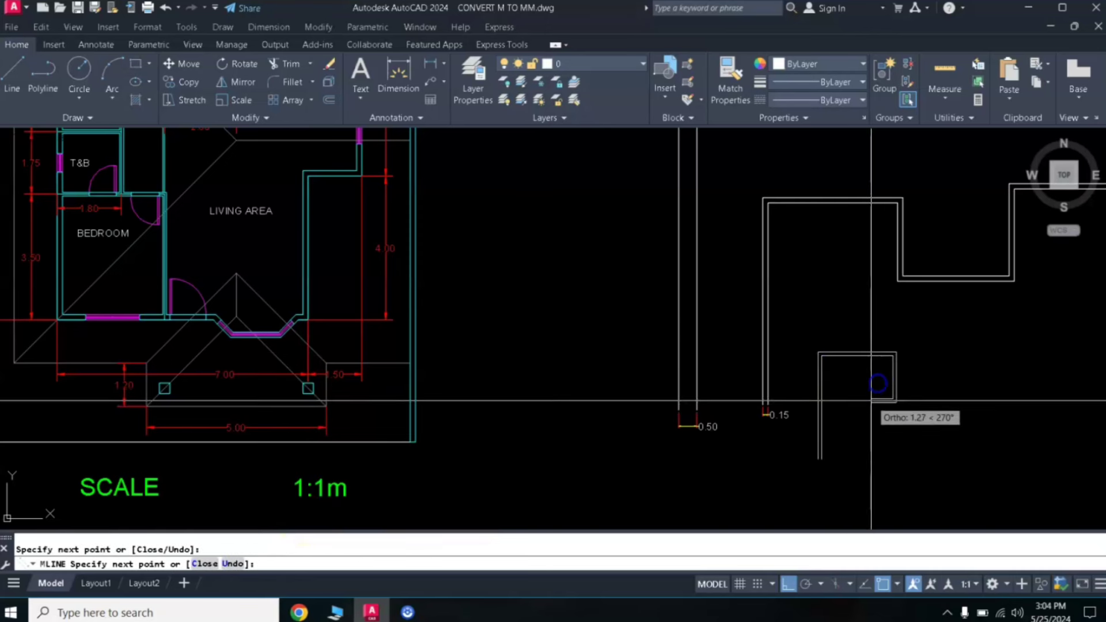
left_click(949, 402)
left_click(950, 354)
right_click(968, 354)
Add a linear dimension across the open lower end of the 0.1-scale multiline.
scroll(818, 465, "up", 4)
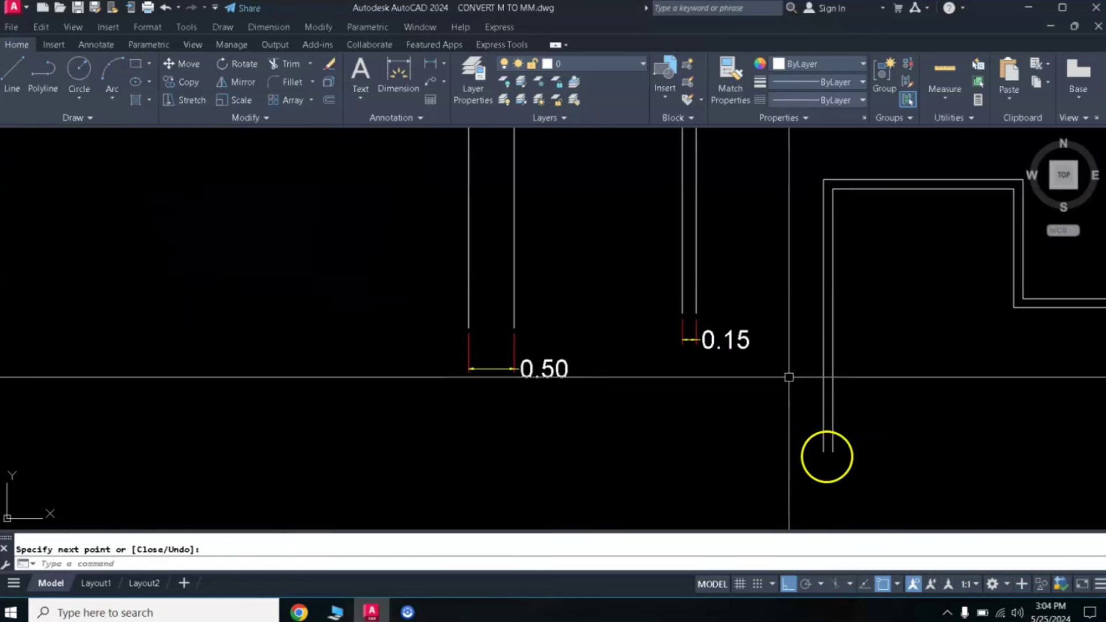
left_click(431, 68)
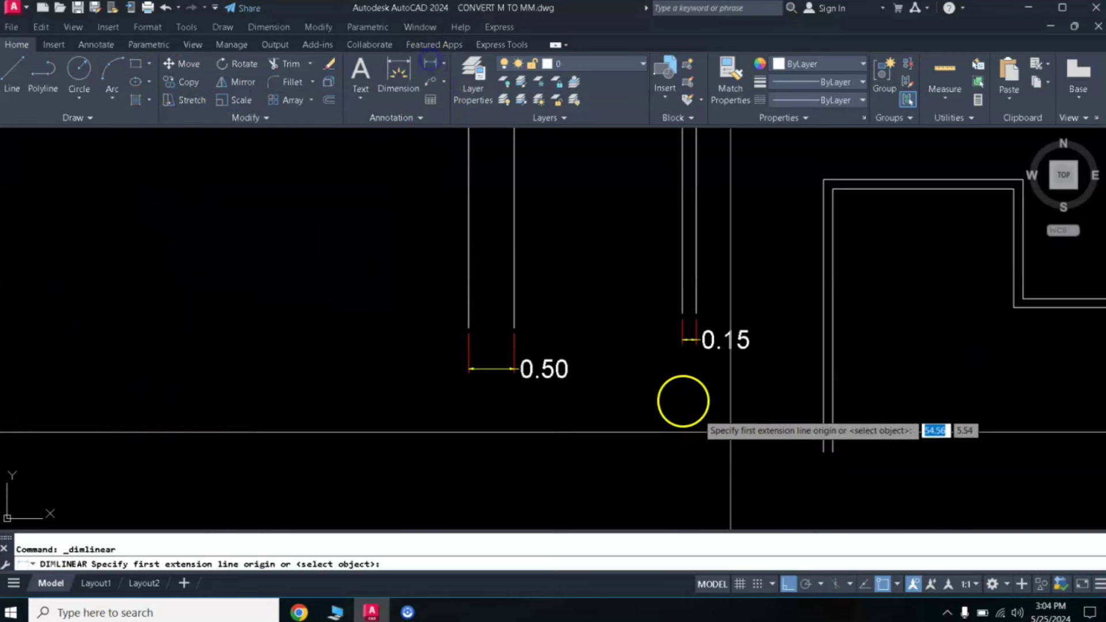
left_click(823, 451)
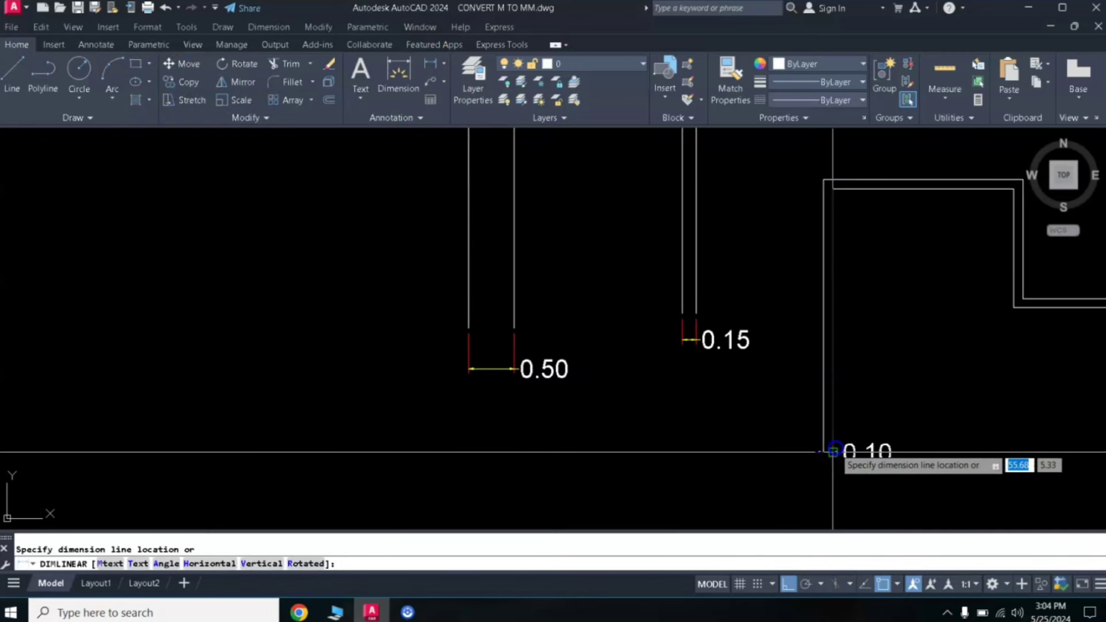
left_click(834, 467)
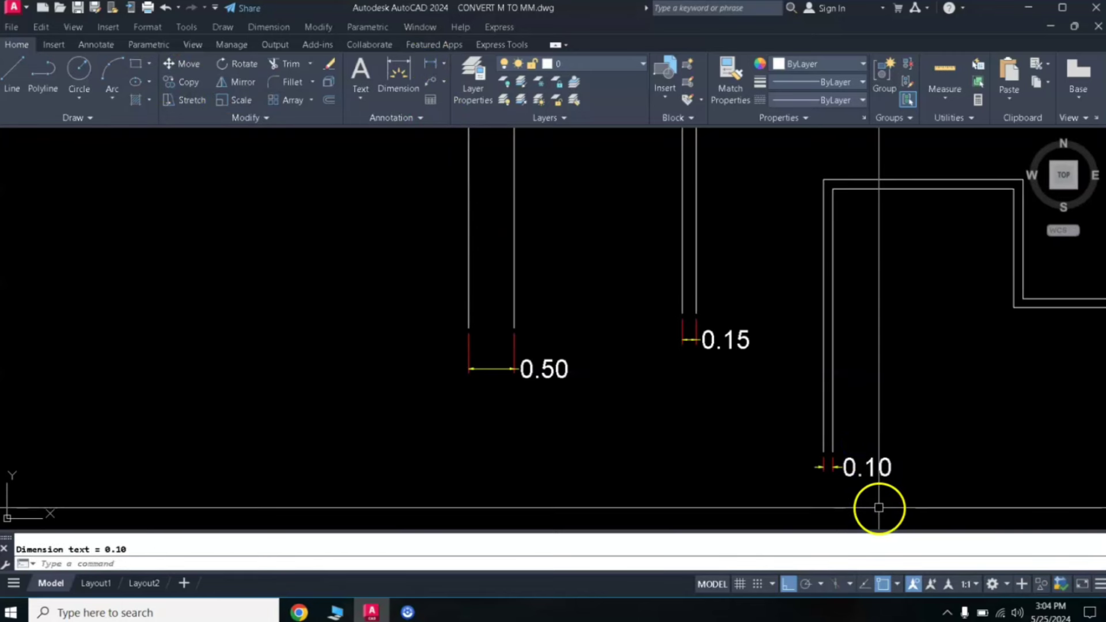
Erase the three stepped multilines together with their width dimensions beside the floor plan.
scroll(878, 507, "down", 2)
scroll(869, 291, "down", 2)
mouse_move(869, 292)
middle_mouse_down()
mouse_move(787, 359)
mouse_move(679, 412)
middle_mouse_up()
scroll(684, 370, "down", 3)
scroll(733, 304, "up", 1)
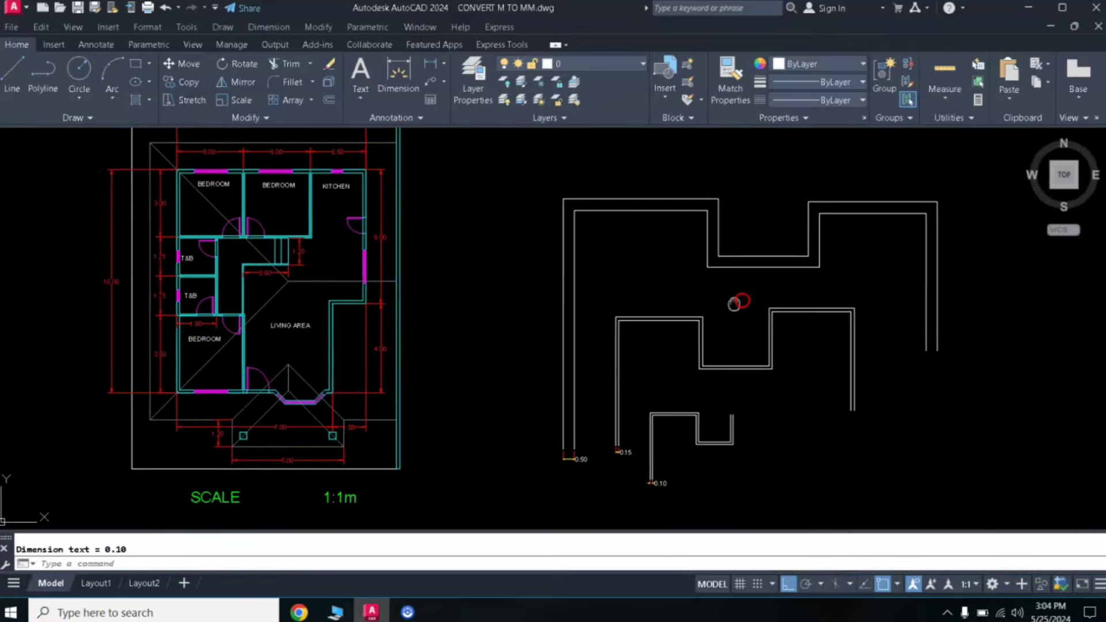
middle_click_drag(734, 303, 725, 302)
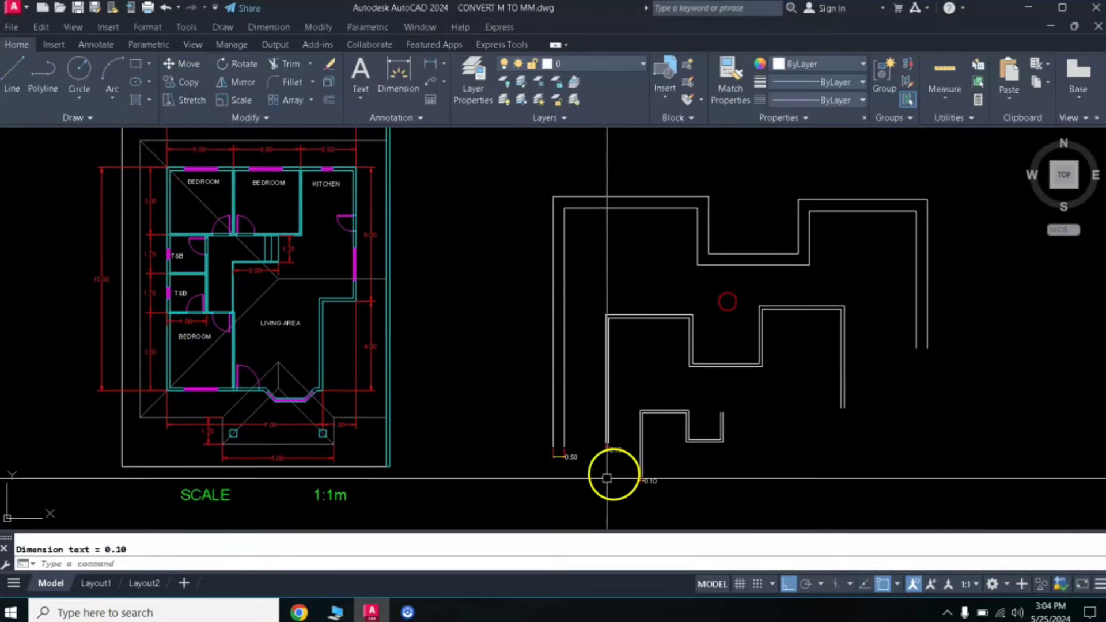
left_click(827, 187)
left_click(526, 481)
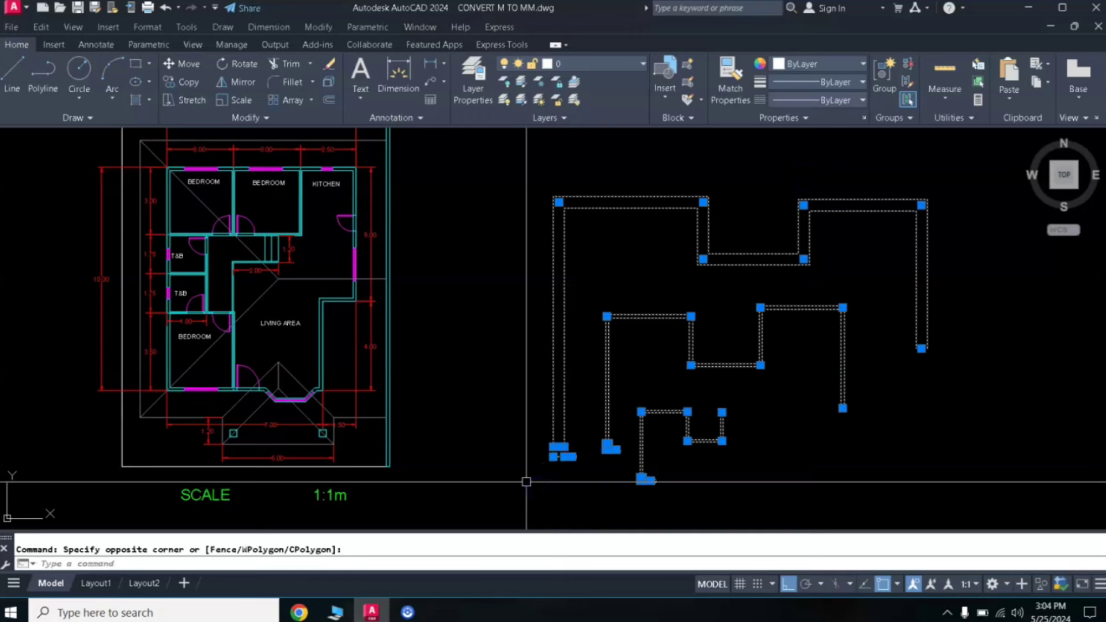
type("e")
key("Return")
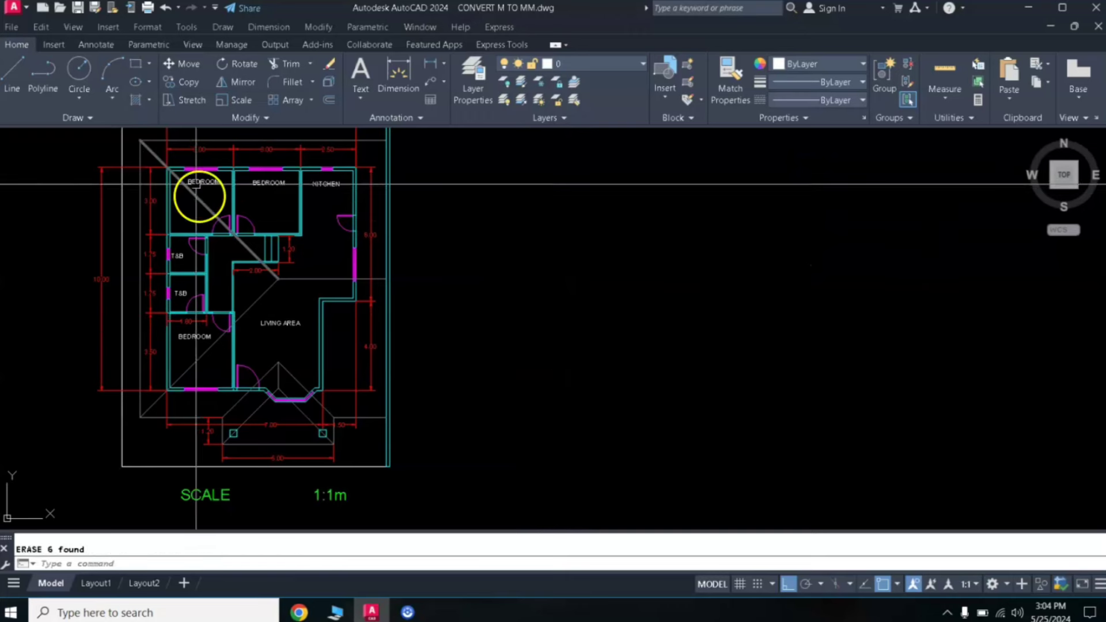
Draw a closed L-shaped multiline at scale 0.1 beside the floor plan, including 8 m and 5 m vertical sides and a 2 m horizontal step.
key("Return")
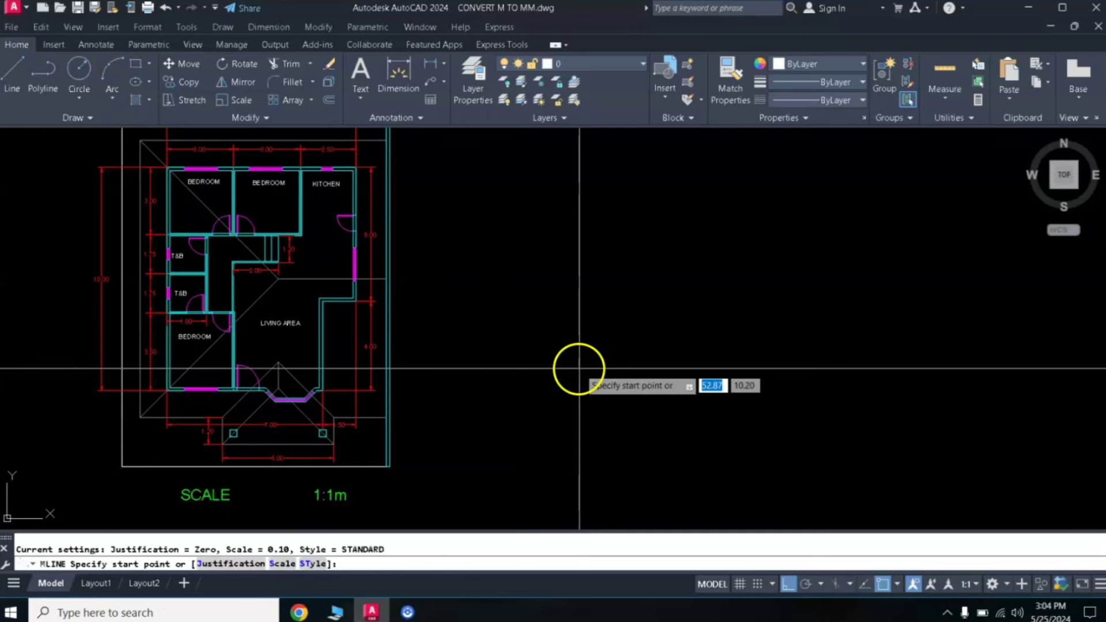
left_click(578, 490)
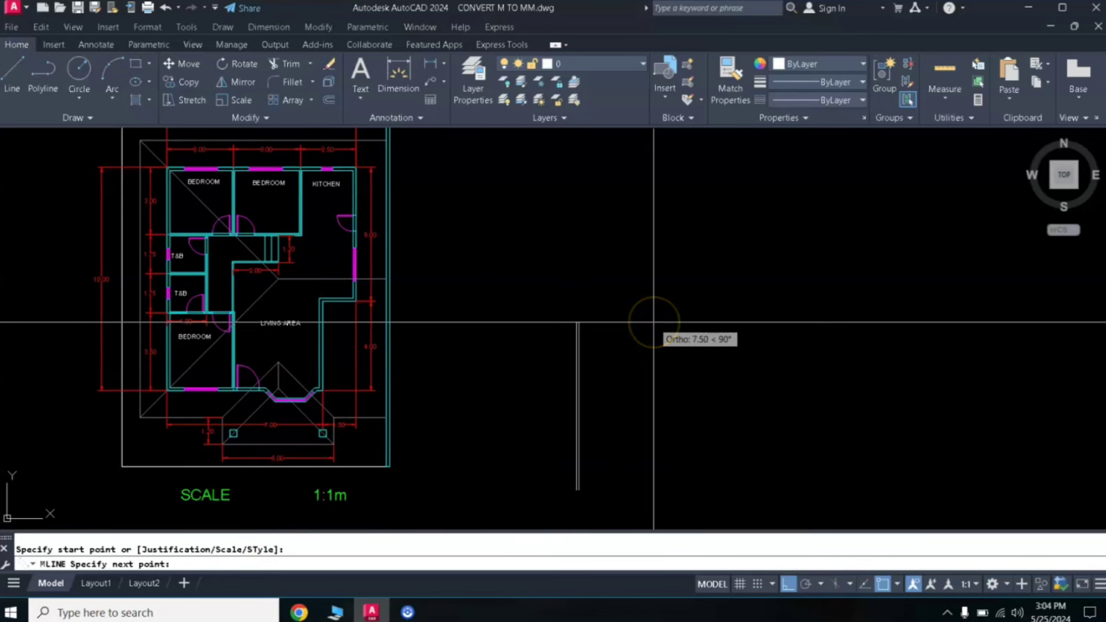
middle_click_drag(654, 322, 651, 279)
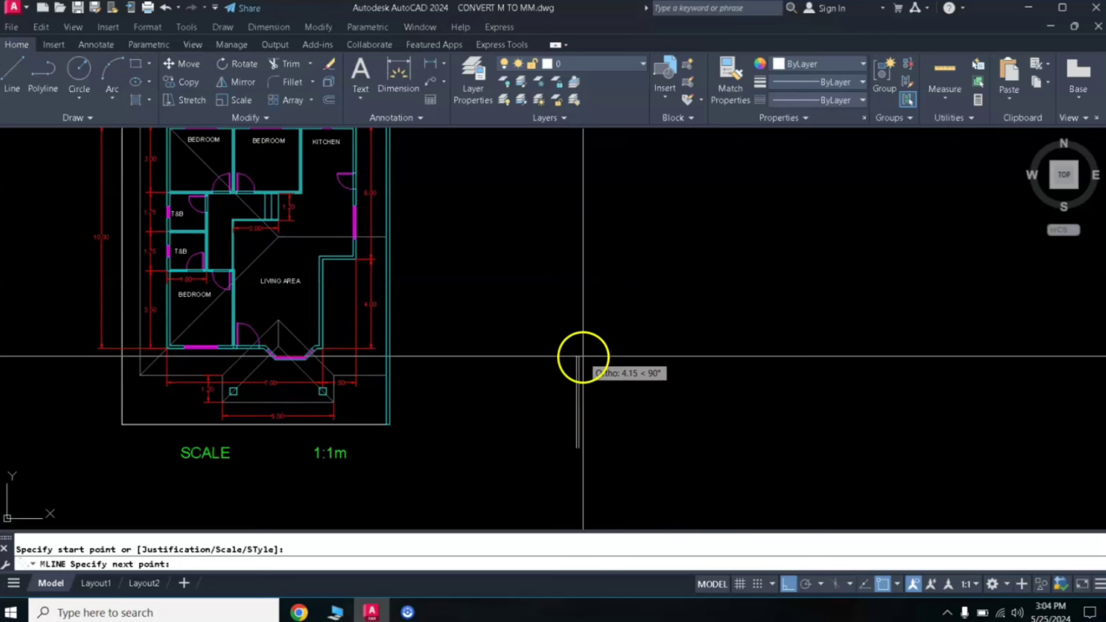
middle_click_drag(583, 361, 586, 293)
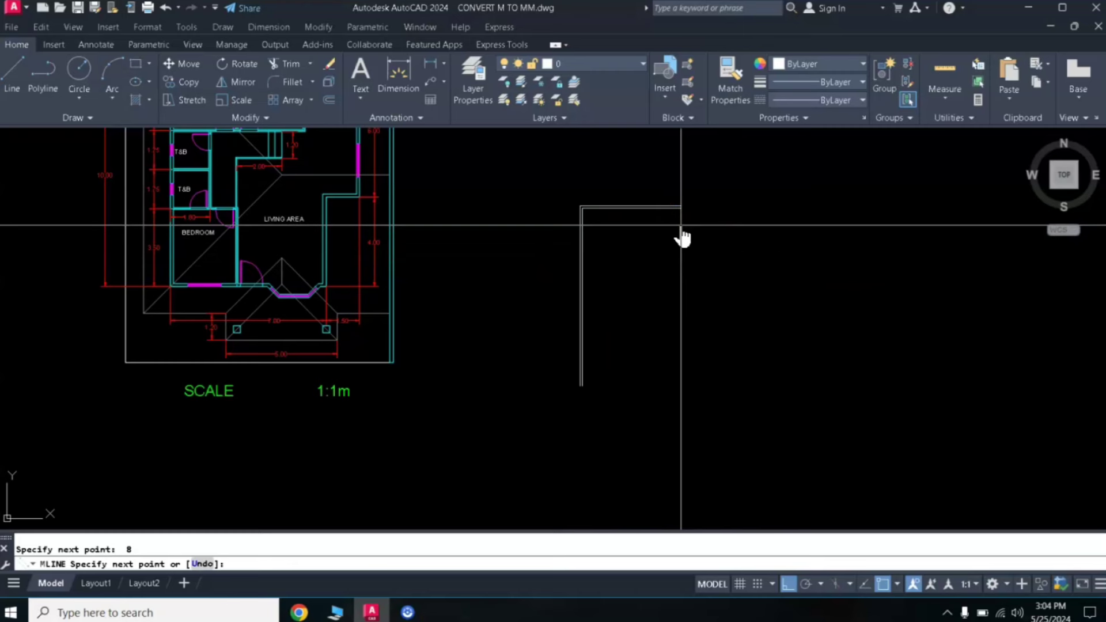
key("BackSpace")
left_click(716, 239)
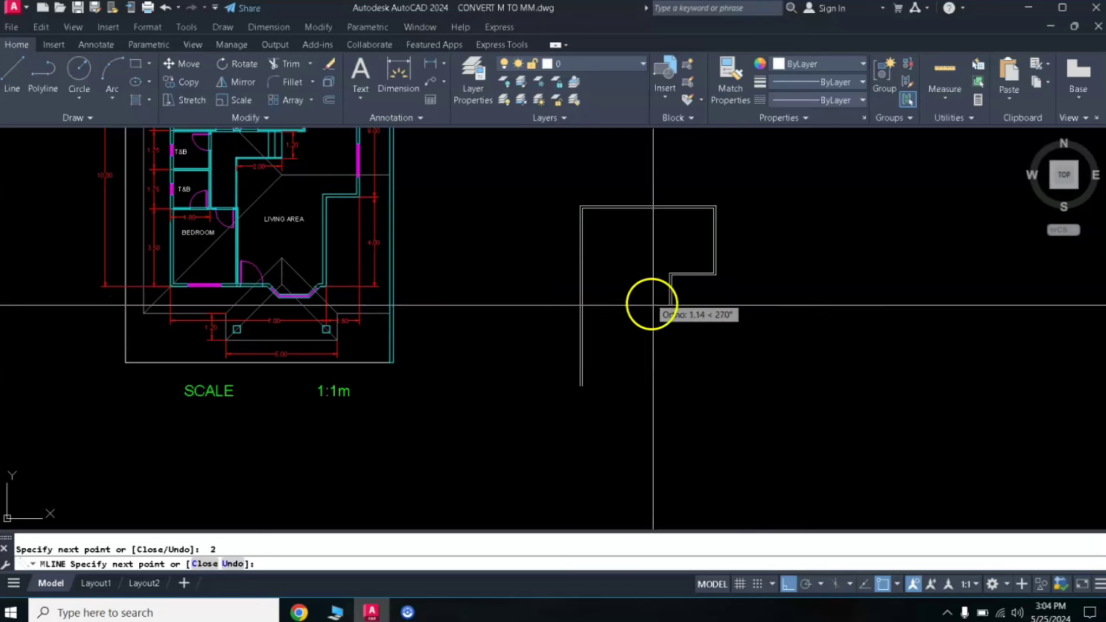
left_click(670, 323)
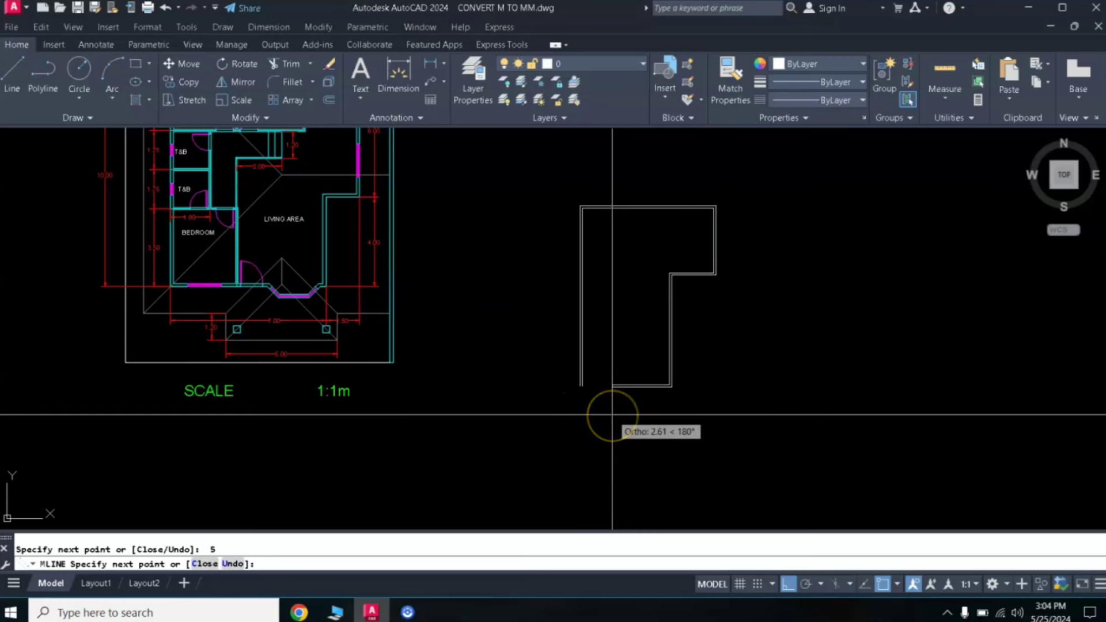
key("Return")
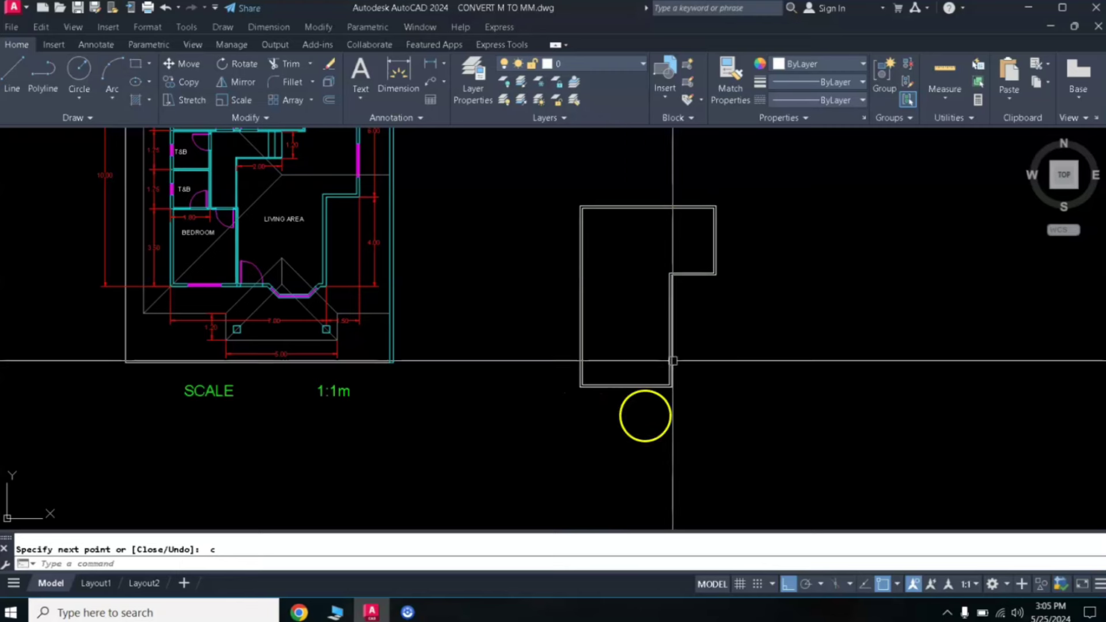
Draw three separate horizontal lines, each roughly 2.4 m long, one below another between the floor plan and the L-shaped multiline.
scroll(637, 273, "up", 2)
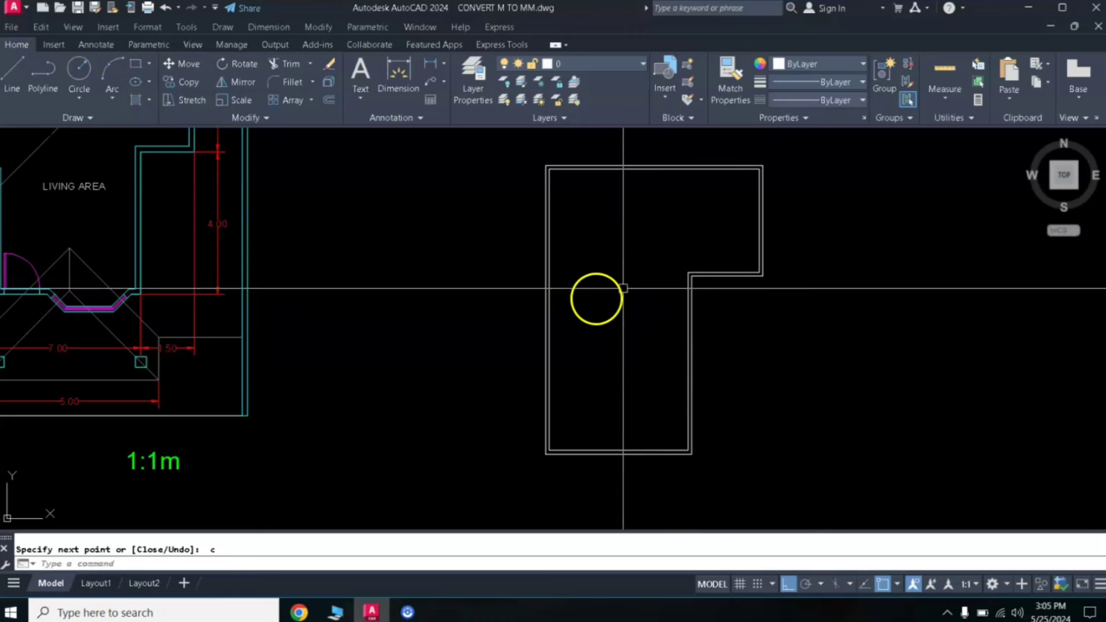
mouse_move(777, 292)
middle_mouse_down()
mouse_move(716, 266)
mouse_move(375, 277)
middle_mouse_up()
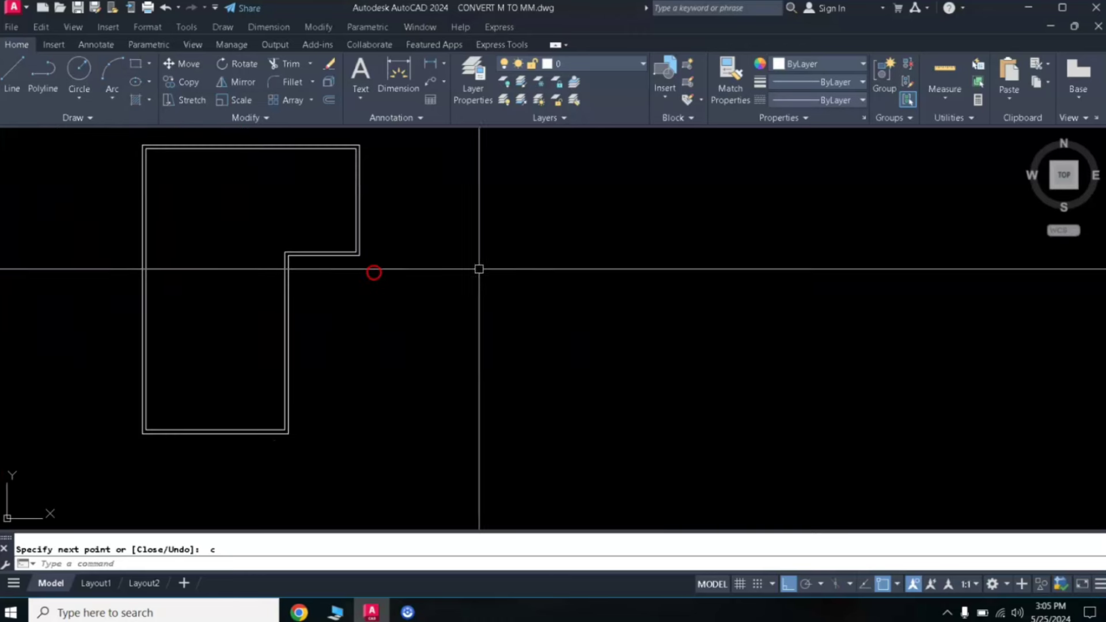
mouse_move(279, 261)
middle_mouse_down()
mouse_move(640, 262)
mouse_move(765, 390)
middle_mouse_up()
middle_click_drag(567, 141, 547, 295)
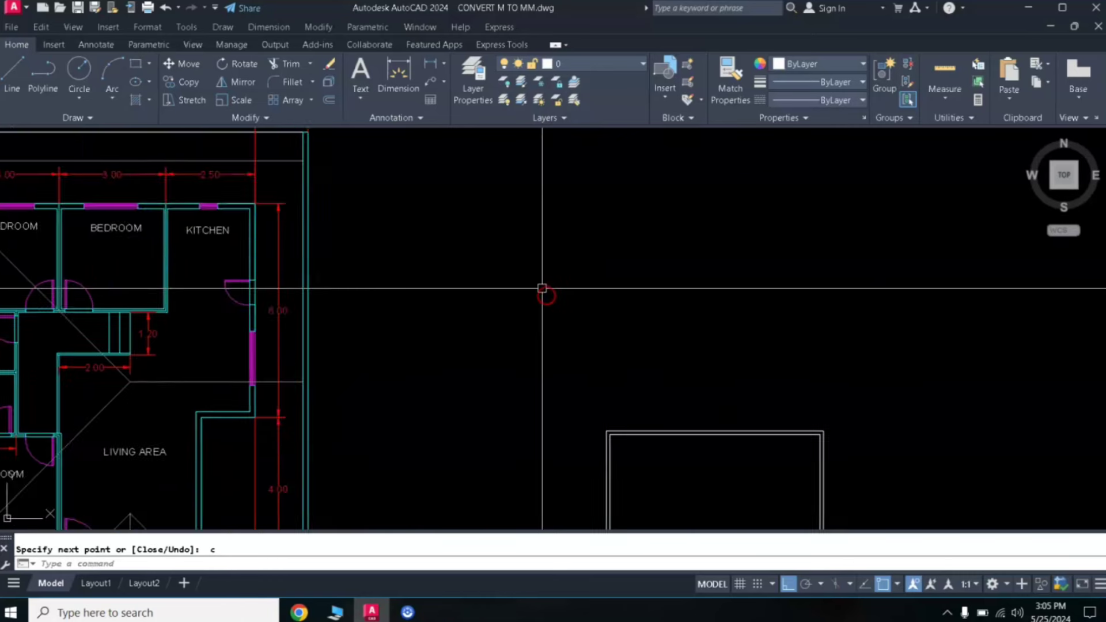
scroll(542, 289, "up", 2)
left_click(23, 62)
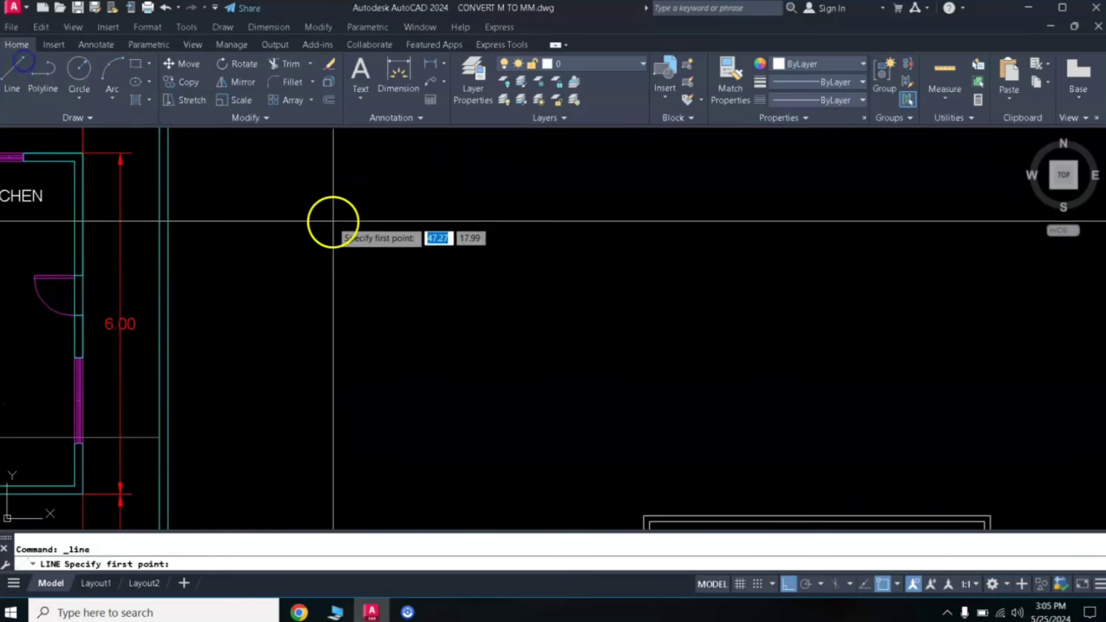
left_click(336, 194)
left_click(473, 245)
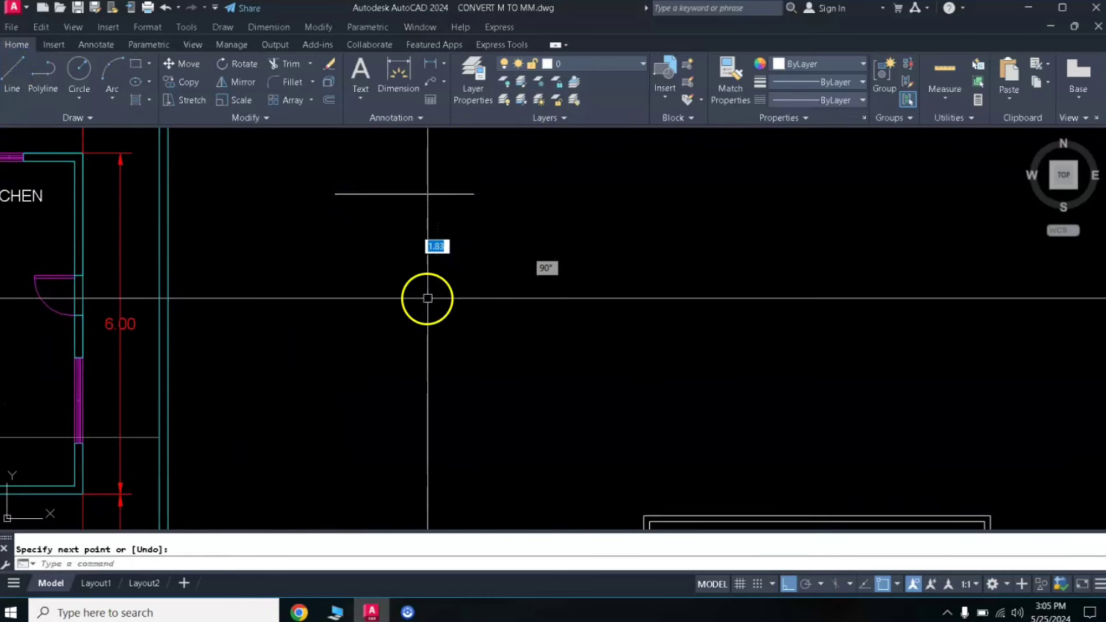
key("Return")
key("Return")
left_click(342, 297)
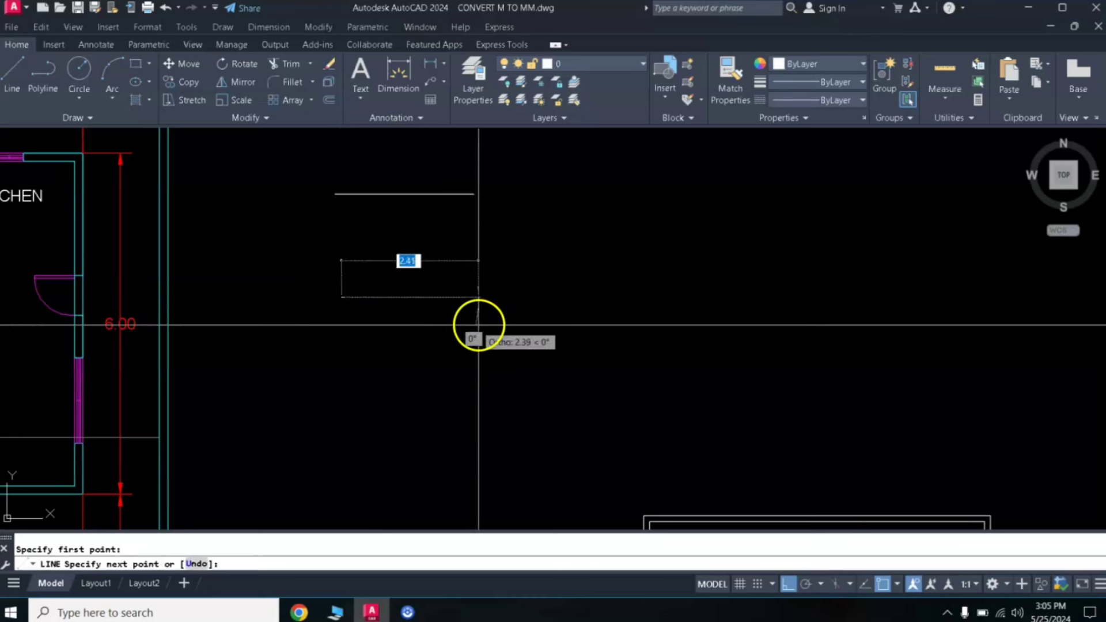
left_click(478, 326)
key("Return")
key("Return")
left_click(350, 402)
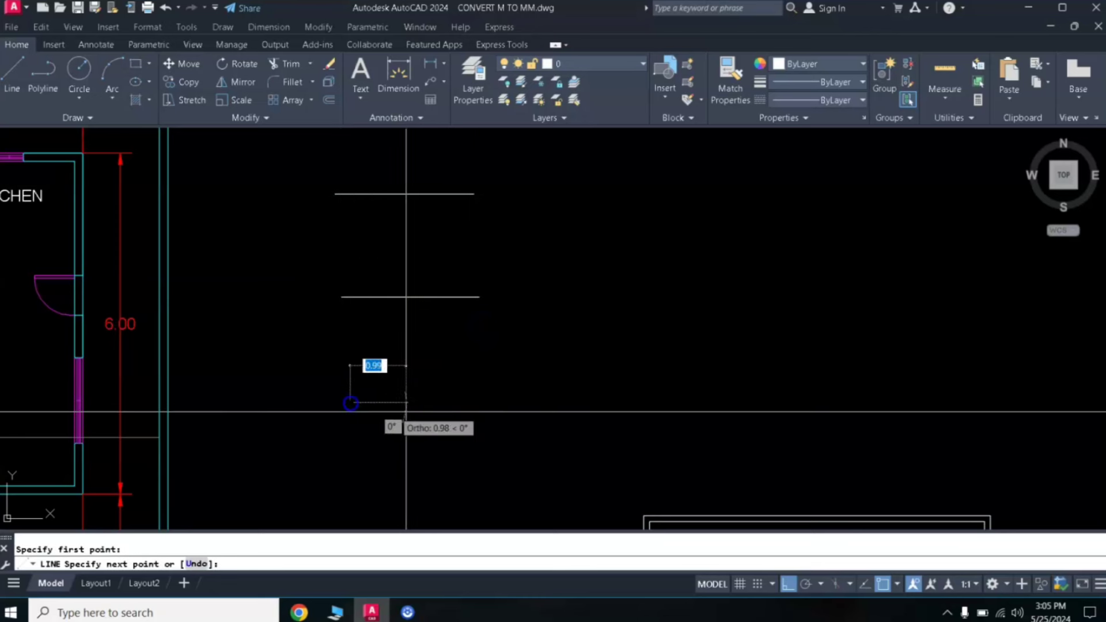
left_click(473, 412)
key("Return")
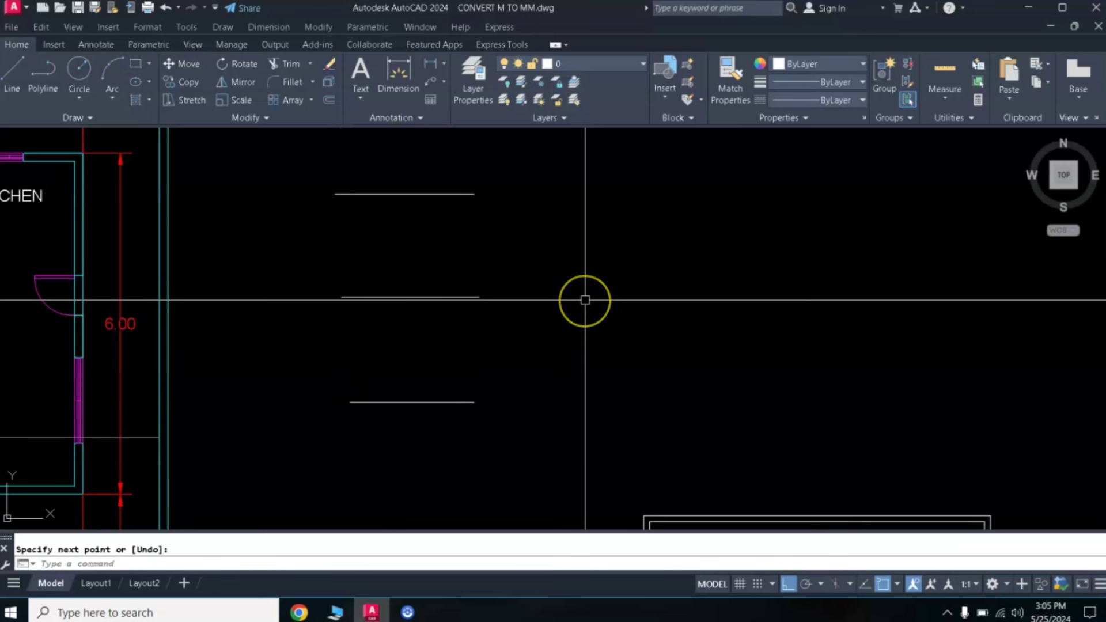
Change the colour of the three horizontal lines to green.
left_click(494, 168)
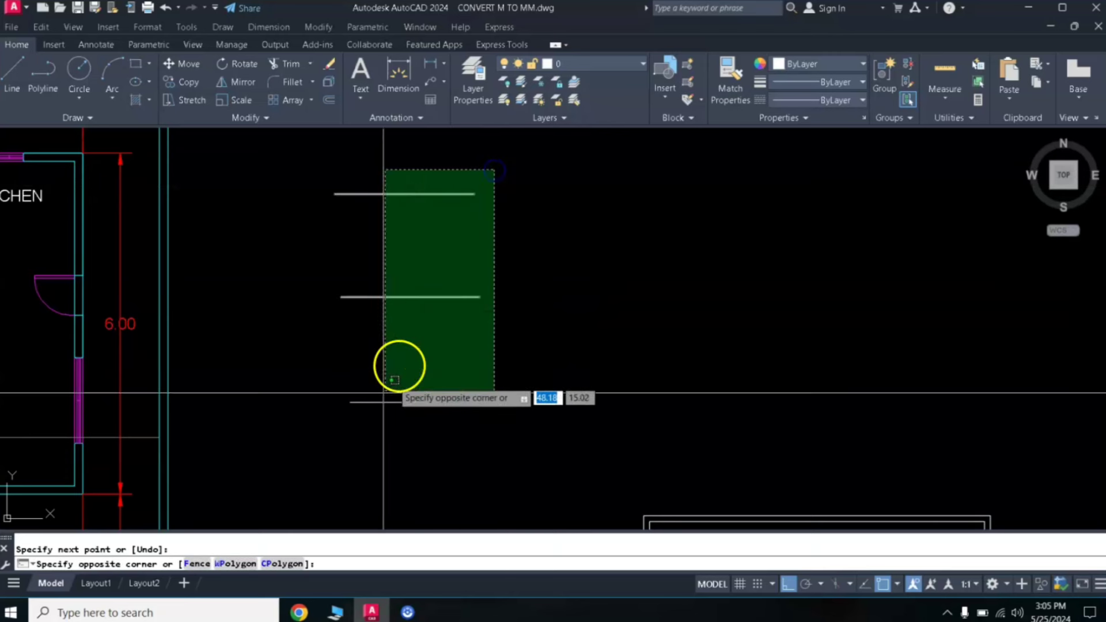
left_click(365, 419)
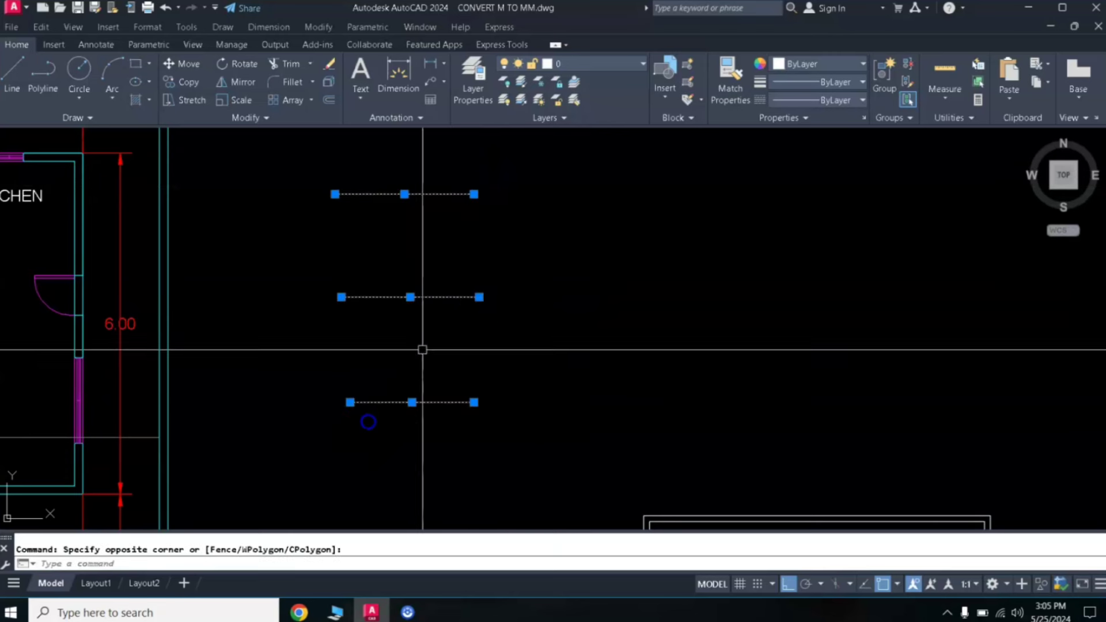
left_click(838, 62)
left_click(806, 204)
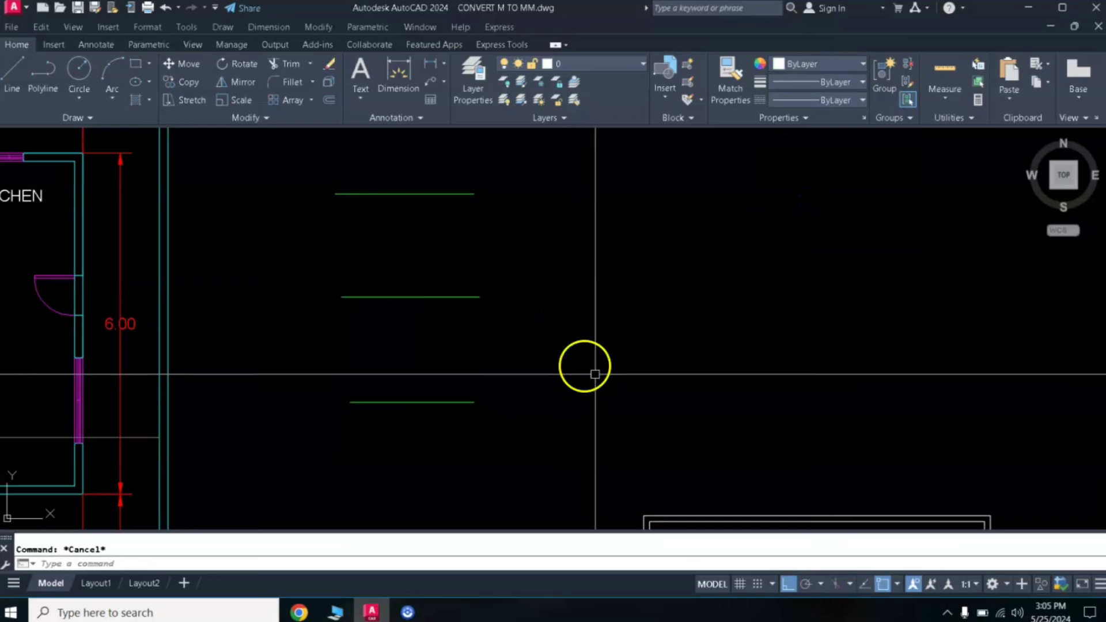
Draw a horizontal multiline with Top justification at scale 0.10, extending from the right end of the upper green line.
key("Return")
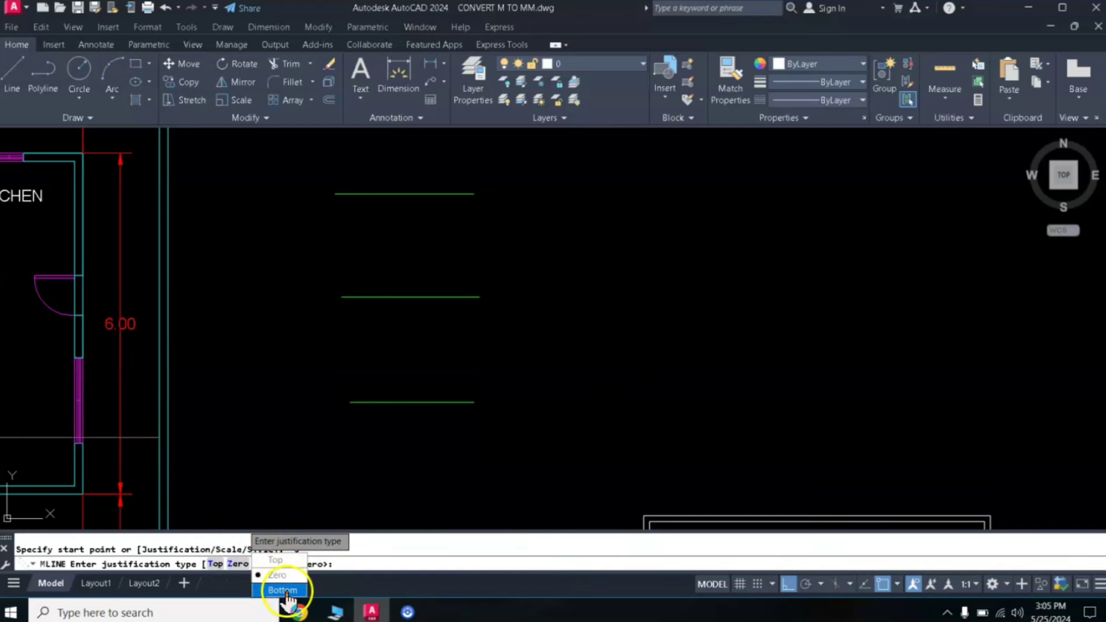
left_click(283, 561)
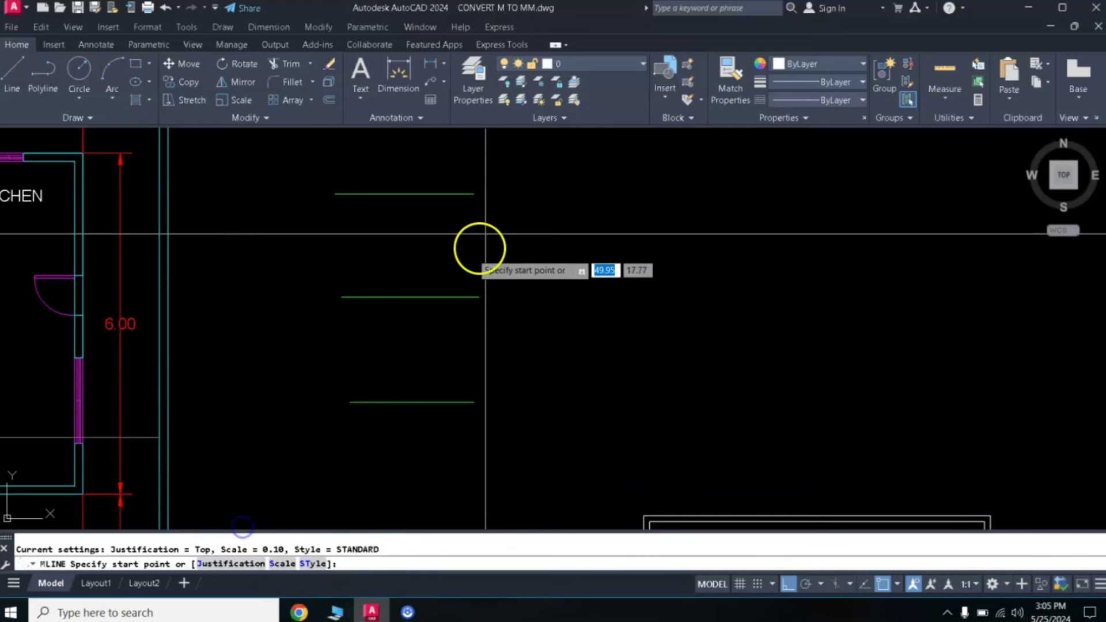
left_click(473, 195)
left_click(599, 207)
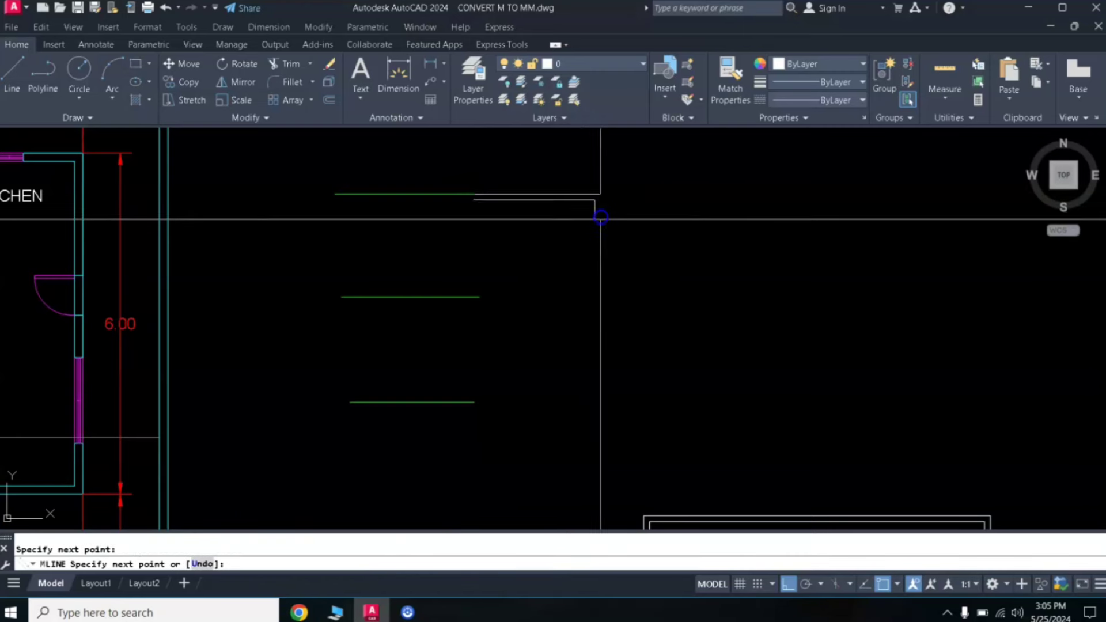
scroll(489, 235, "up", 4)
scroll(494, 223, "down", 2)
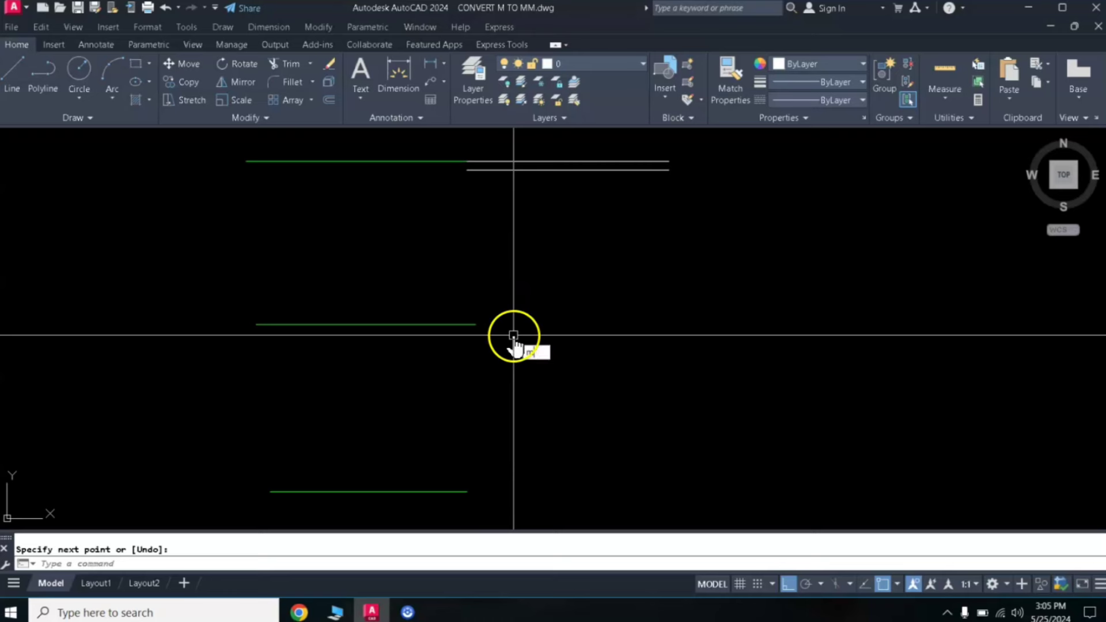
Draw a horizontal multiline with Zero justification at scale 0.10, extending from the right end of the middle green line.
key("Return")
key("Return")
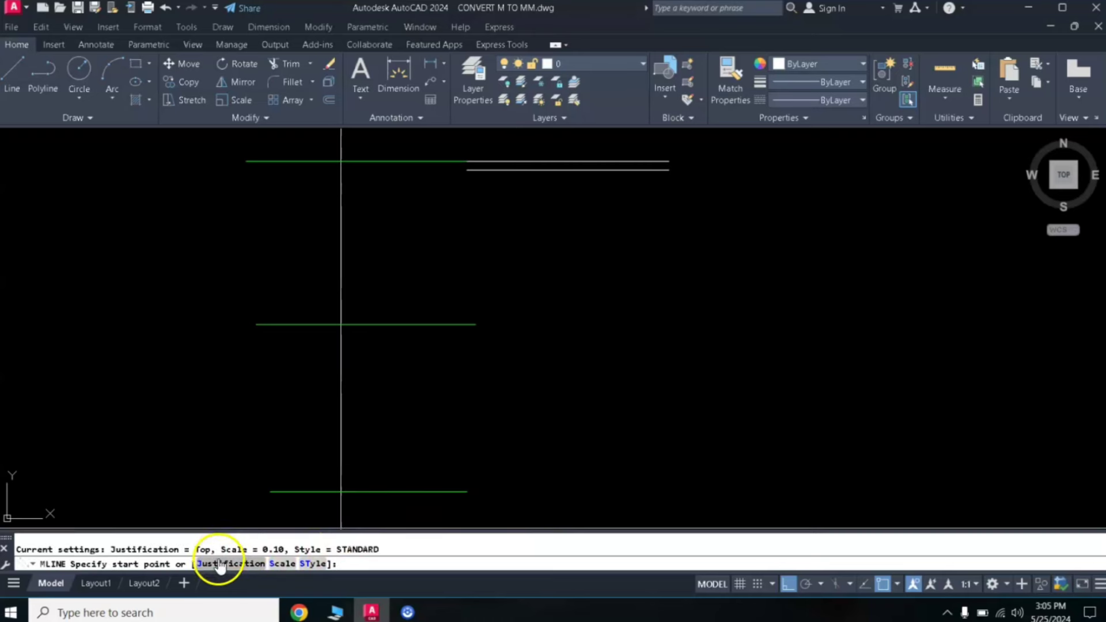
left_click(238, 564)
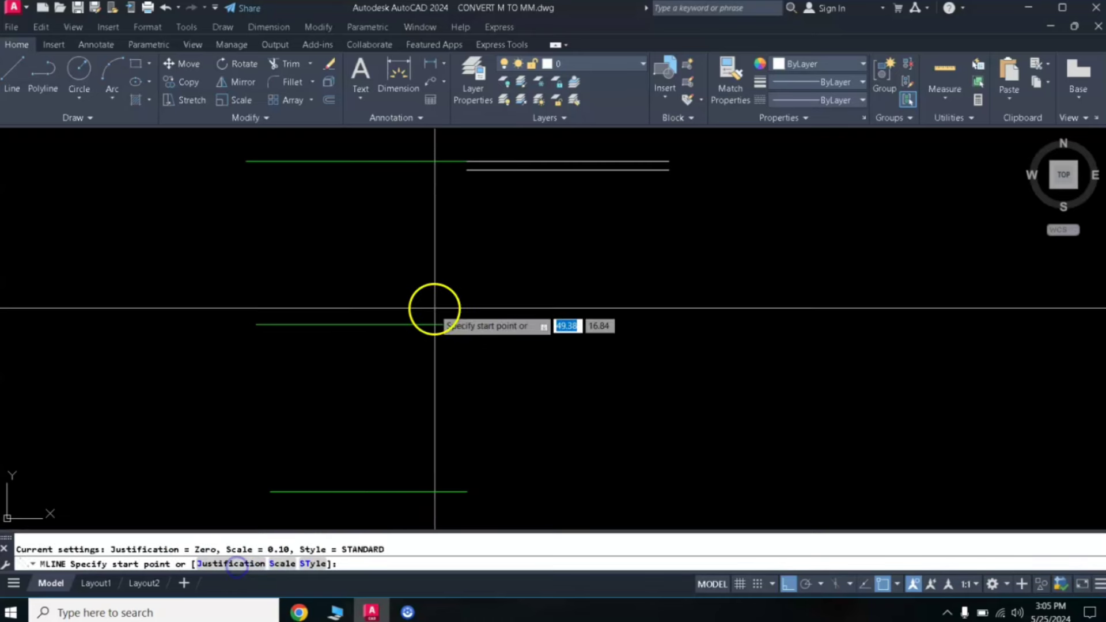
left_click(475, 325)
left_click(652, 325)
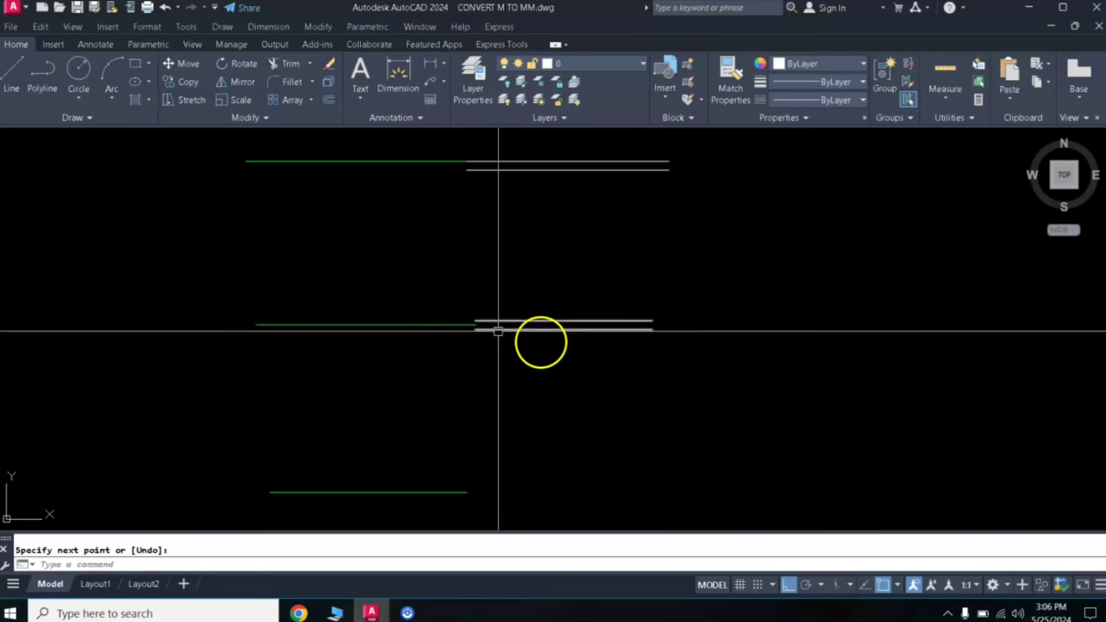
scroll(473, 325, "up", 3)
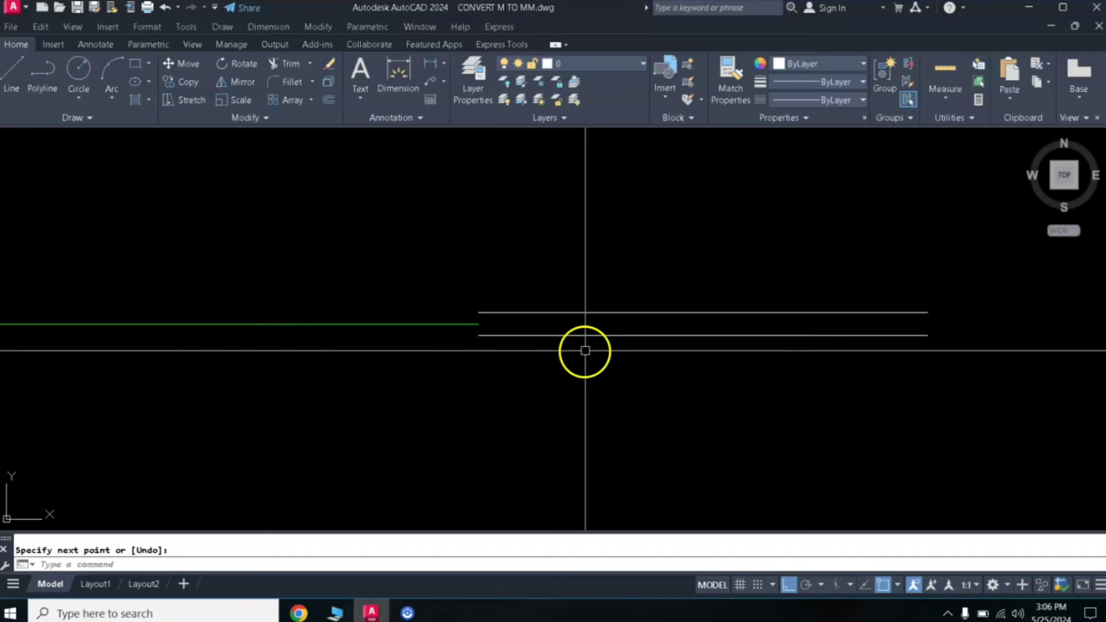
scroll(585, 350, "down", 3)
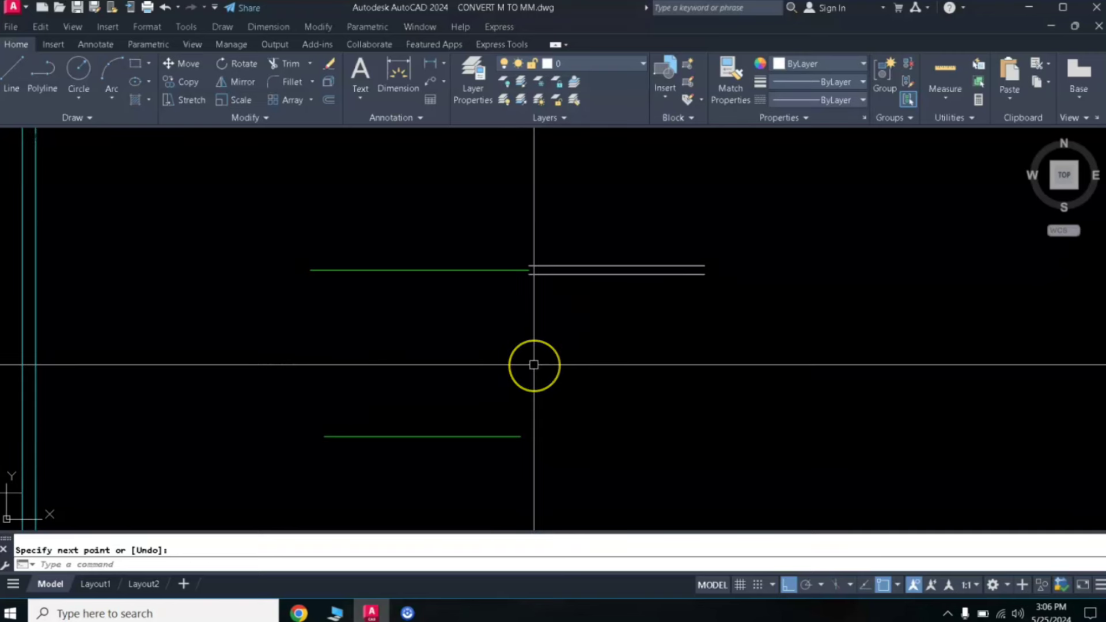
Draw a horizontal multiline with Bottom justification at scale 0.10, extending from the right end of the lowest green line.
key("Return")
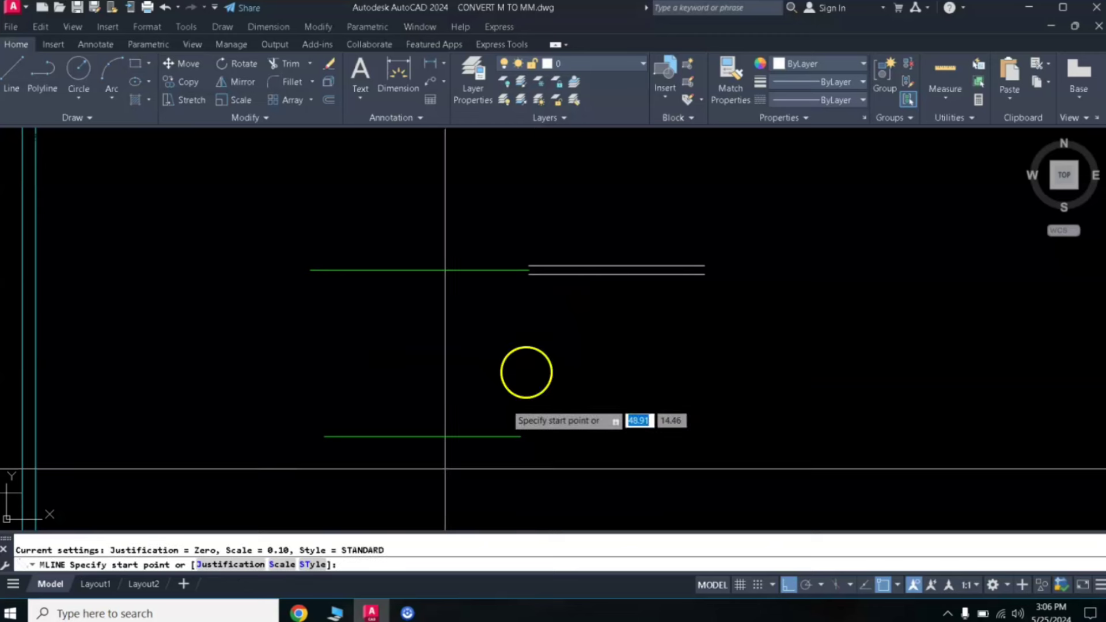
left_click(221, 563)
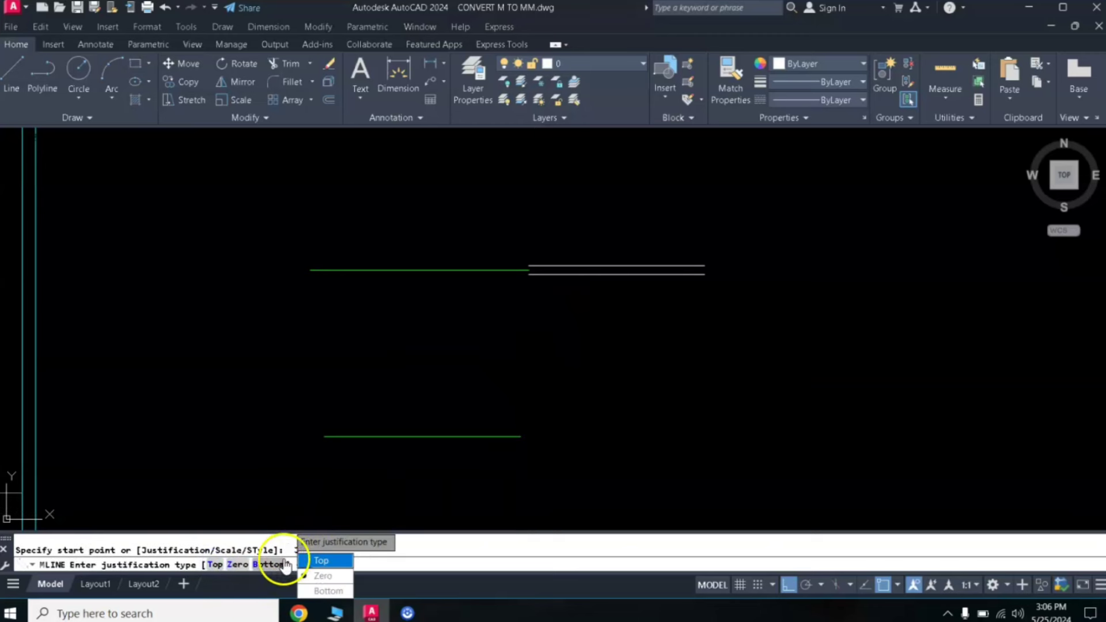
left_click(314, 590)
left_click(520, 437)
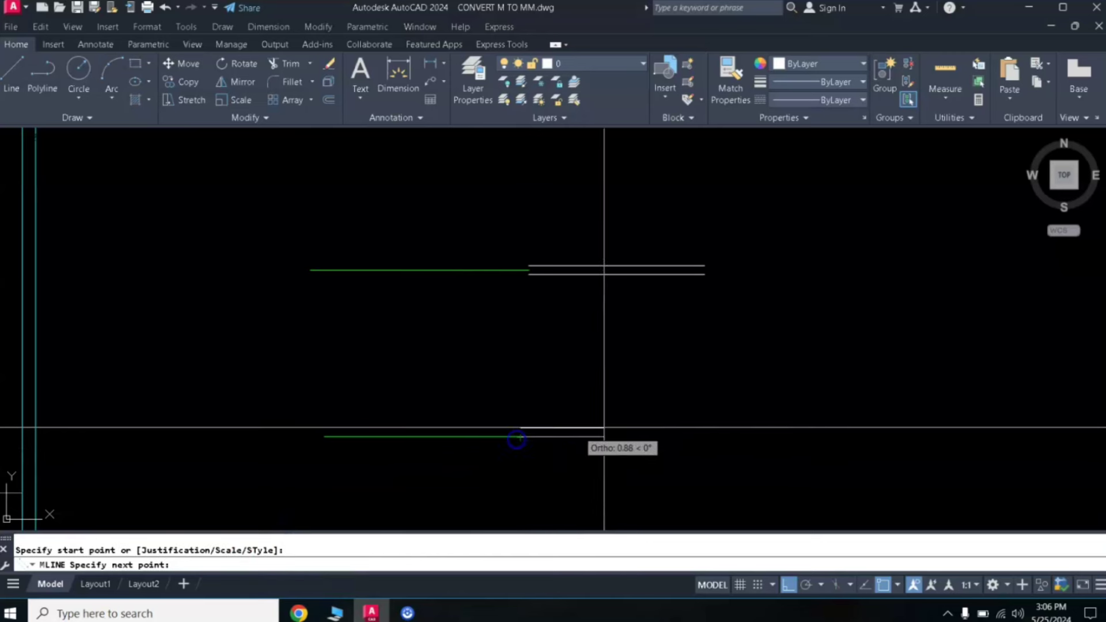
left_click(652, 426)
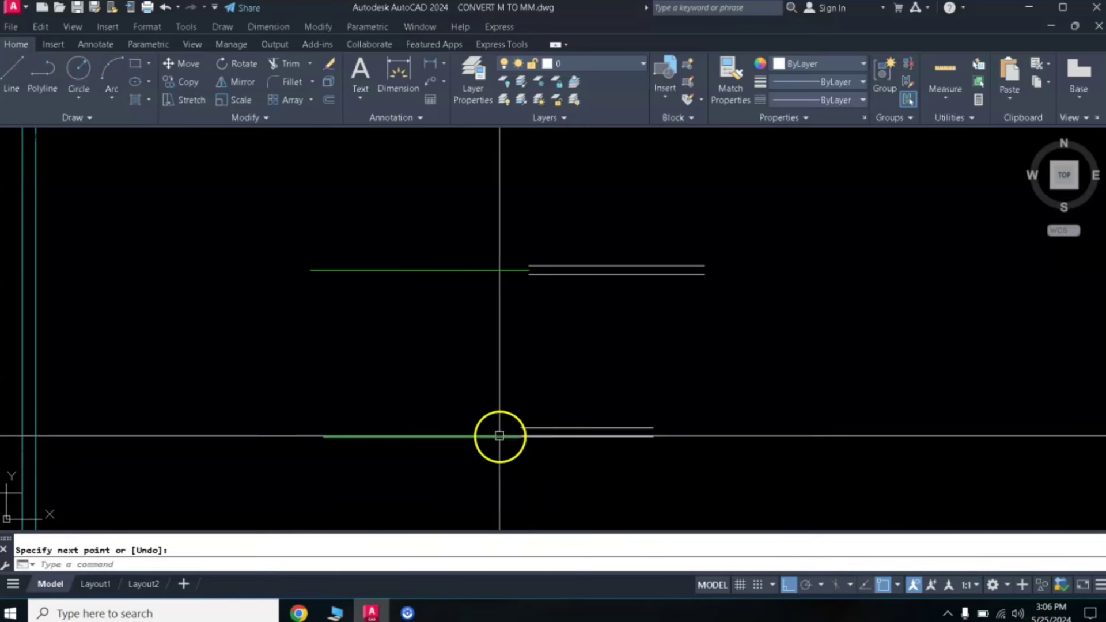
scroll(523, 439, "up", 4)
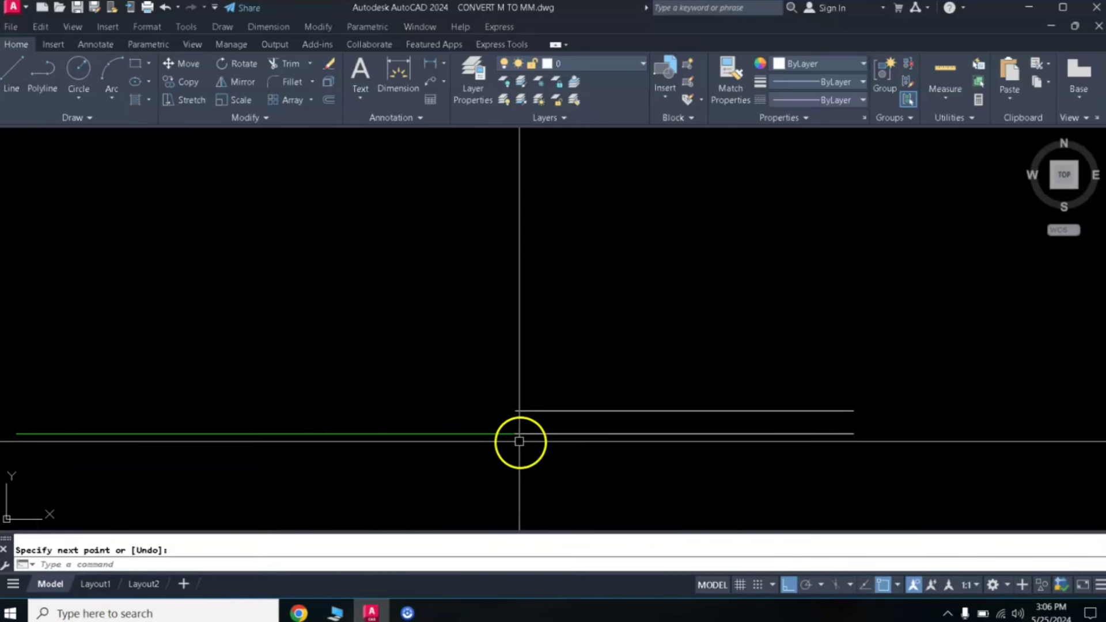
scroll(524, 416, "down", 4)
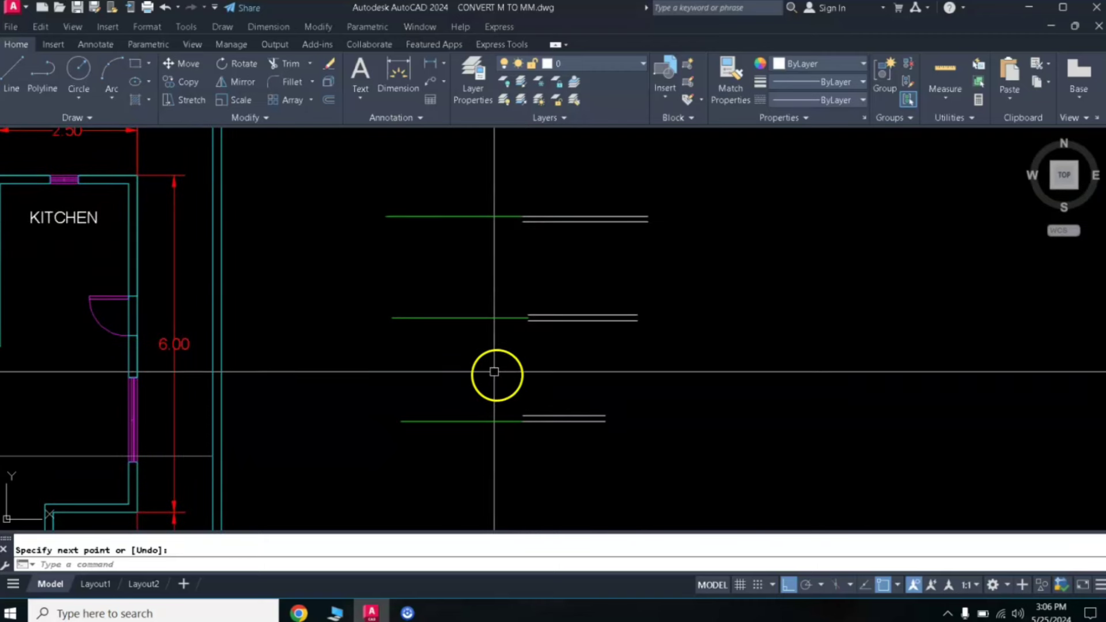
Keep the STANDARD multiline style through the style option and draw a stepped four-segment multiline to the right of the three justification samples.
type("l")
key("Return")
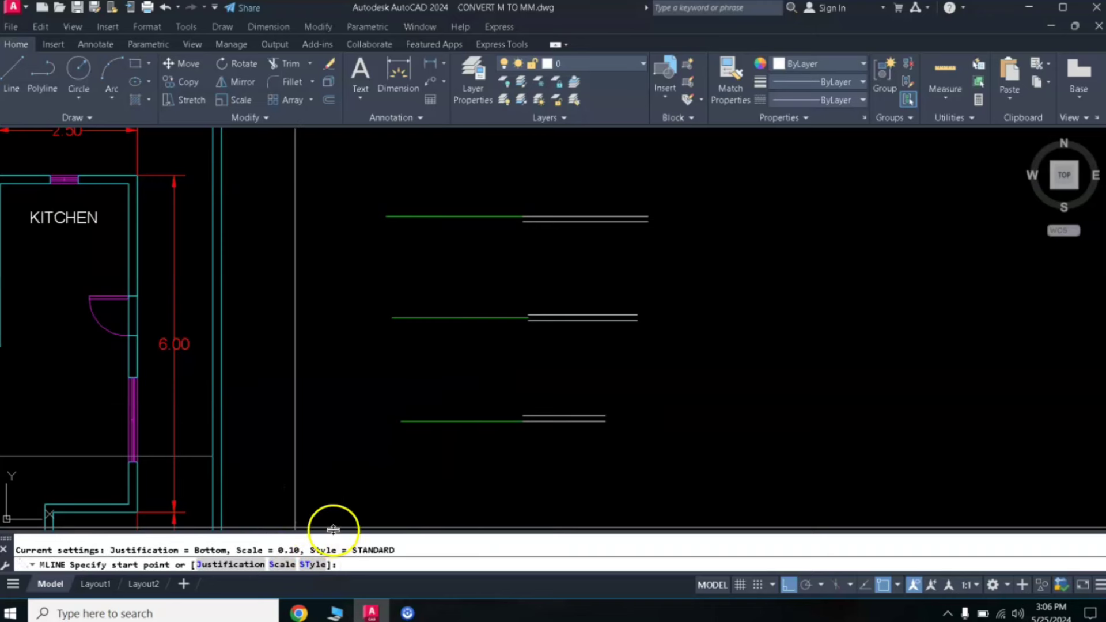
type("ST")
key("Return")
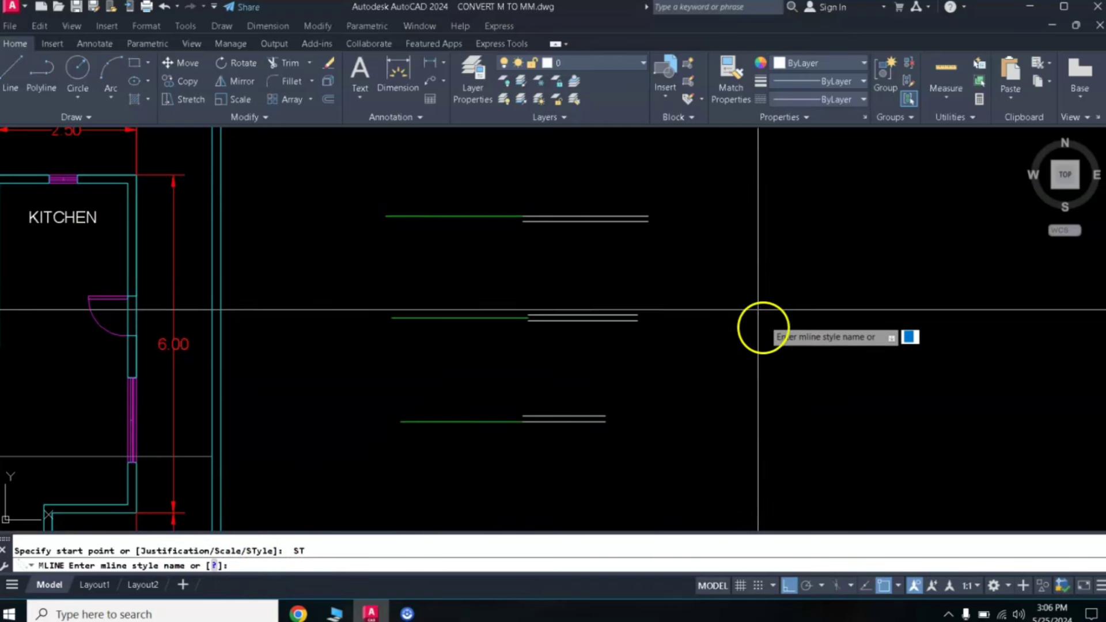
key("Return")
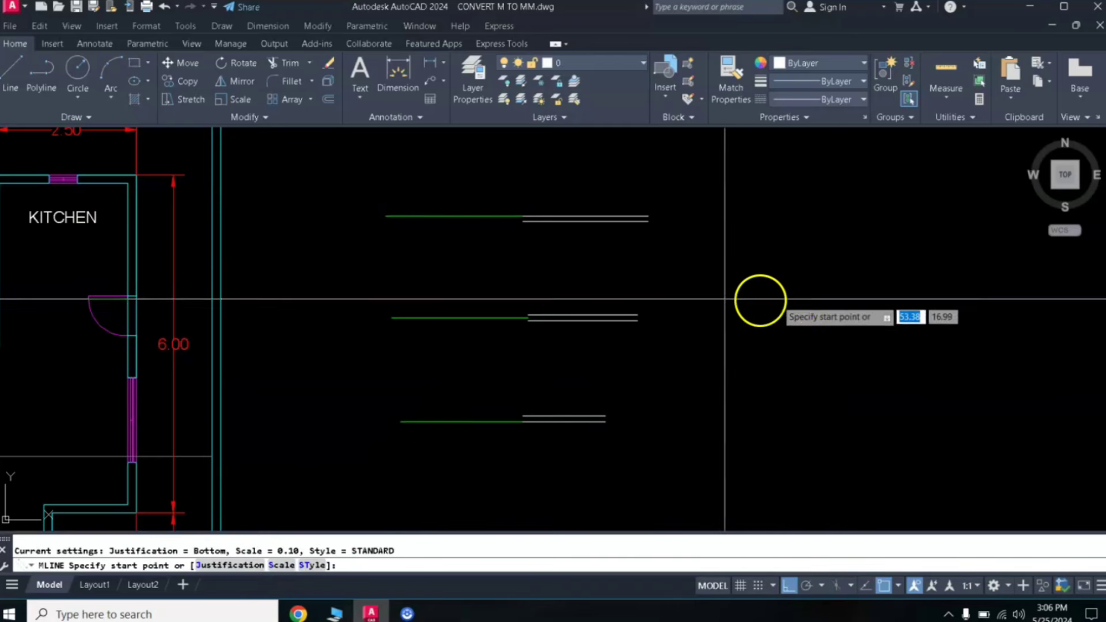
left_click(714, 296)
left_click(841, 295)
left_click(841, 367)
left_click(927, 379)
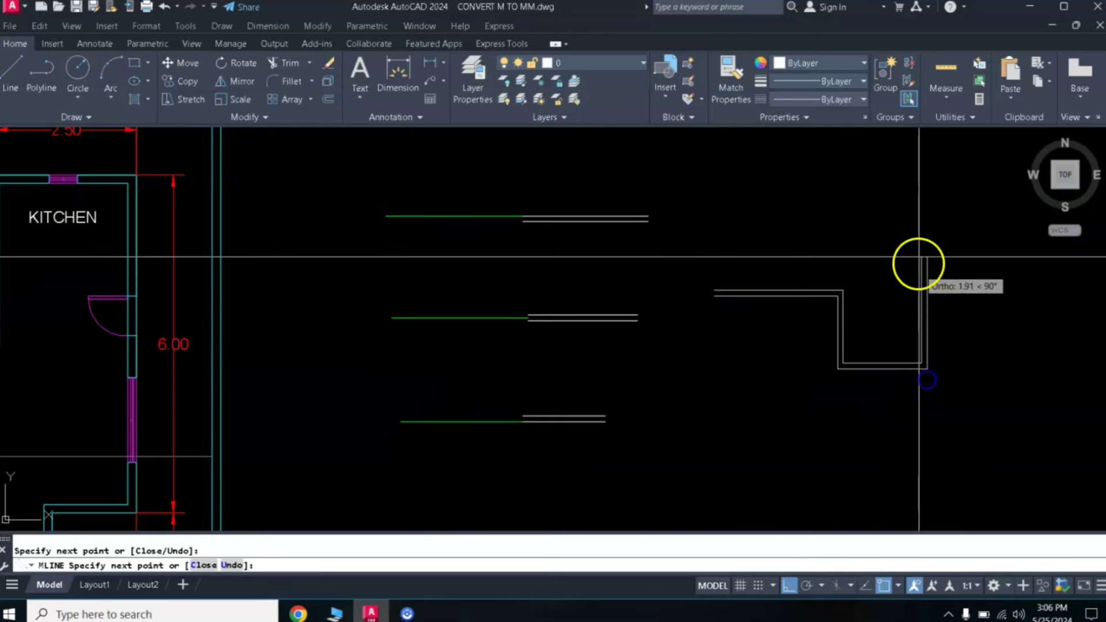
left_click(919, 243)
key("Return")
key("Return")
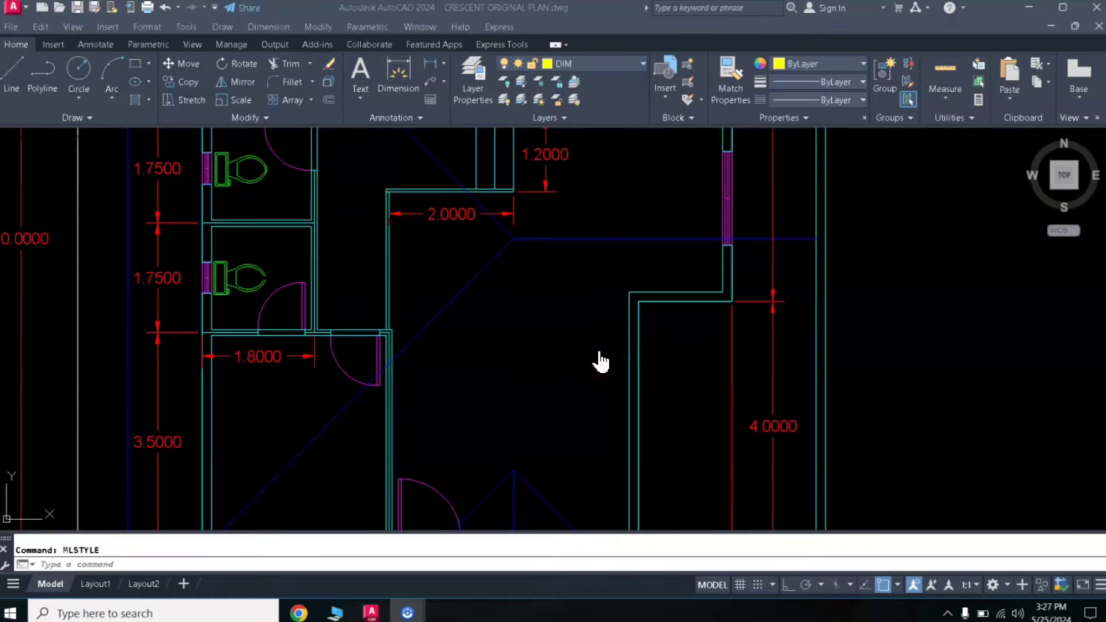
Examine the double-line walls around the stepped corner of the floor plan in CRESCENT ORIGINAL PLAN.dwg.
scroll(610, 326, "up", 5)
scroll(619, 320, "down", 5)
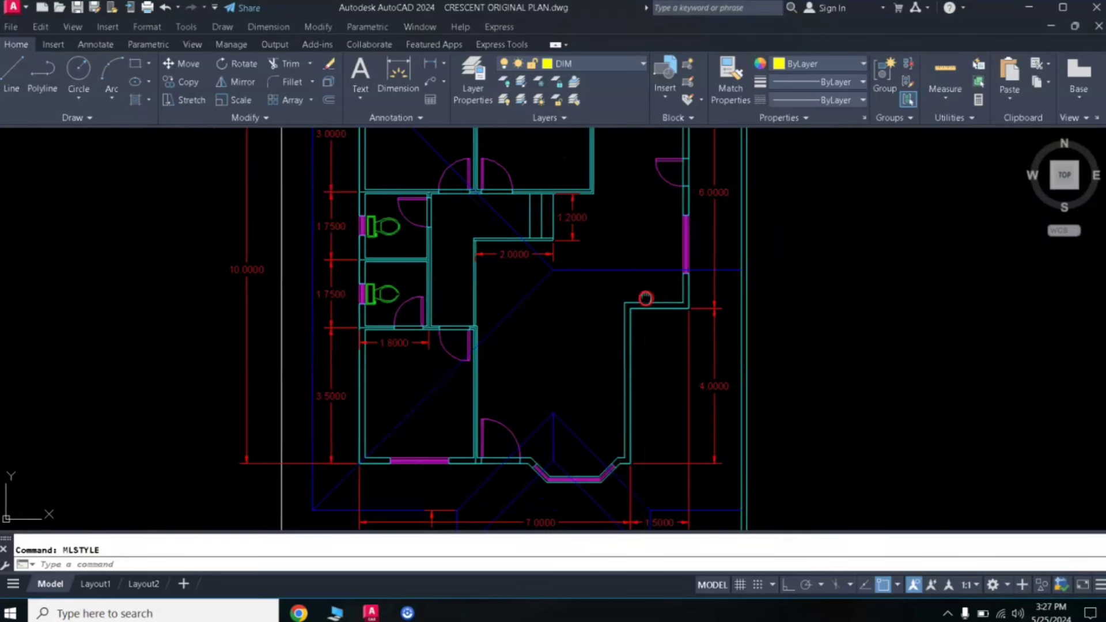
middle_click_drag(644, 296, 503, 332)
scroll(503, 332, "up", 4)
scroll(486, 377, "down", 4)
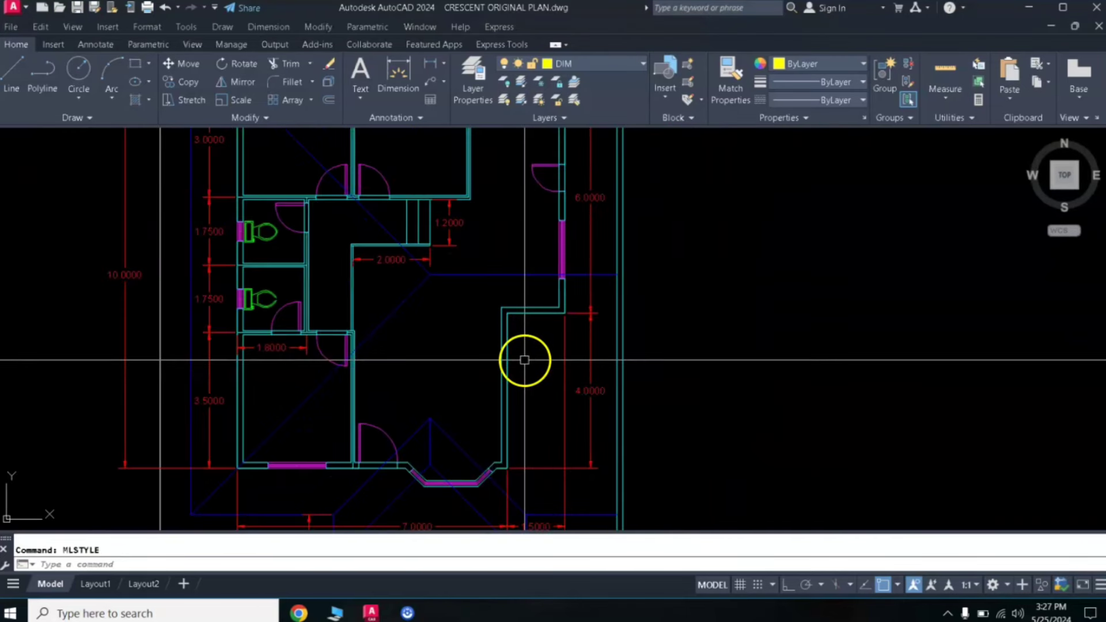
scroll(545, 371, "up", 2)
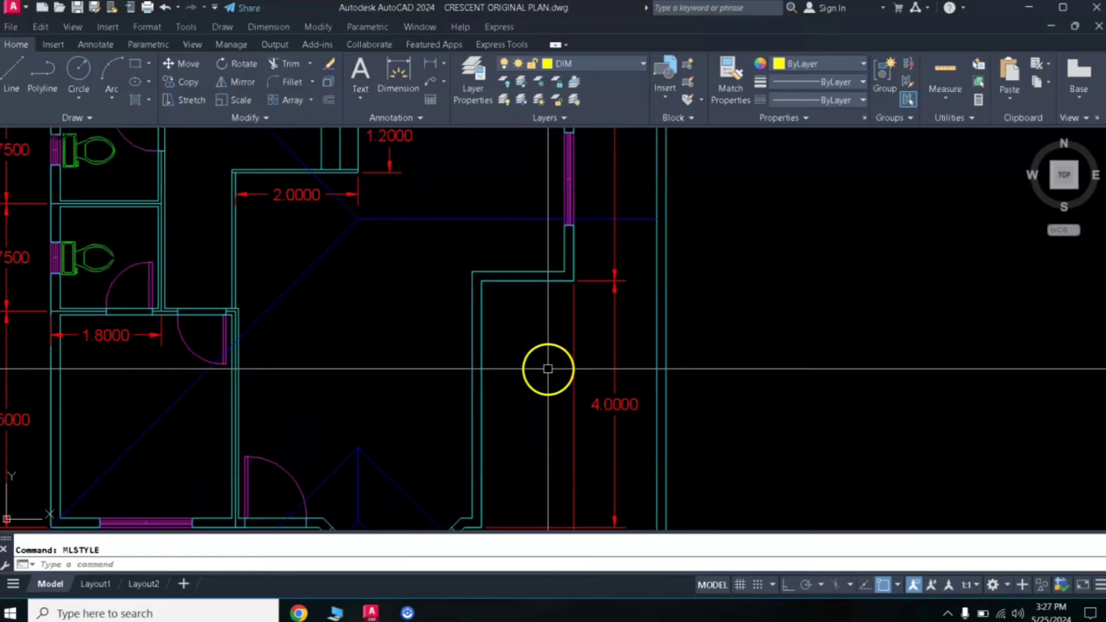
scroll(624, 371, "down", 2)
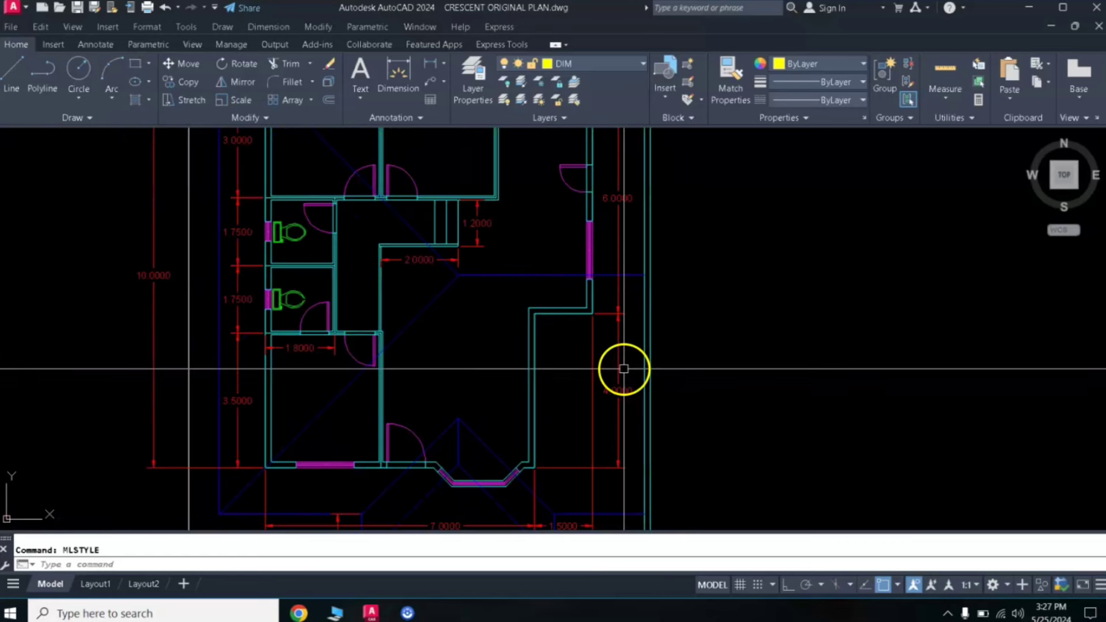
middle_click_drag(656, 341, 462, 344)
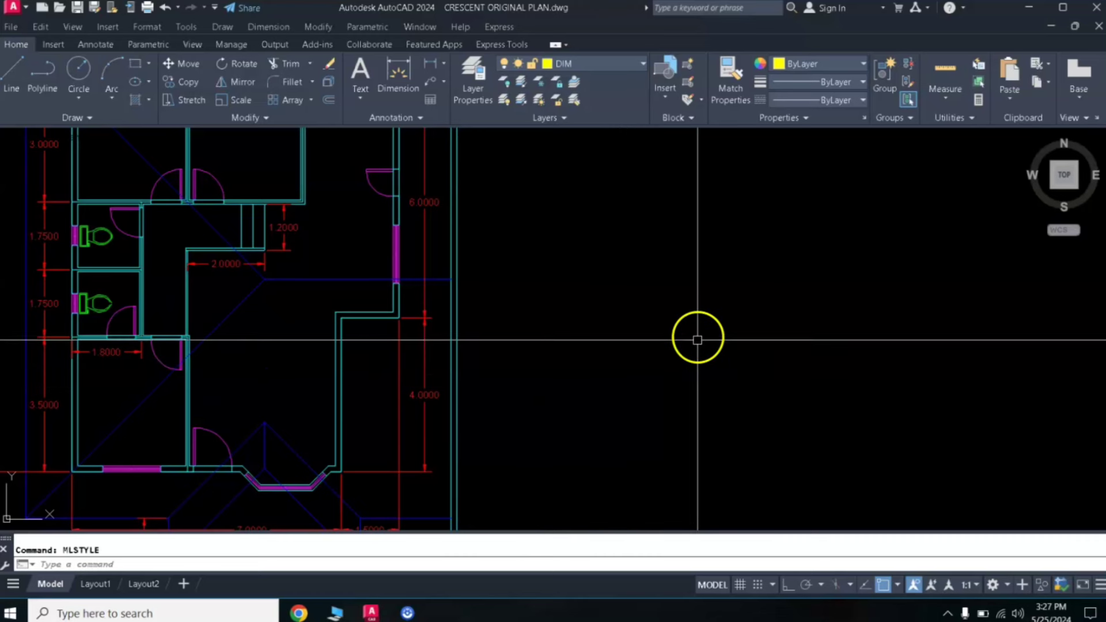
left_click(619, 416)
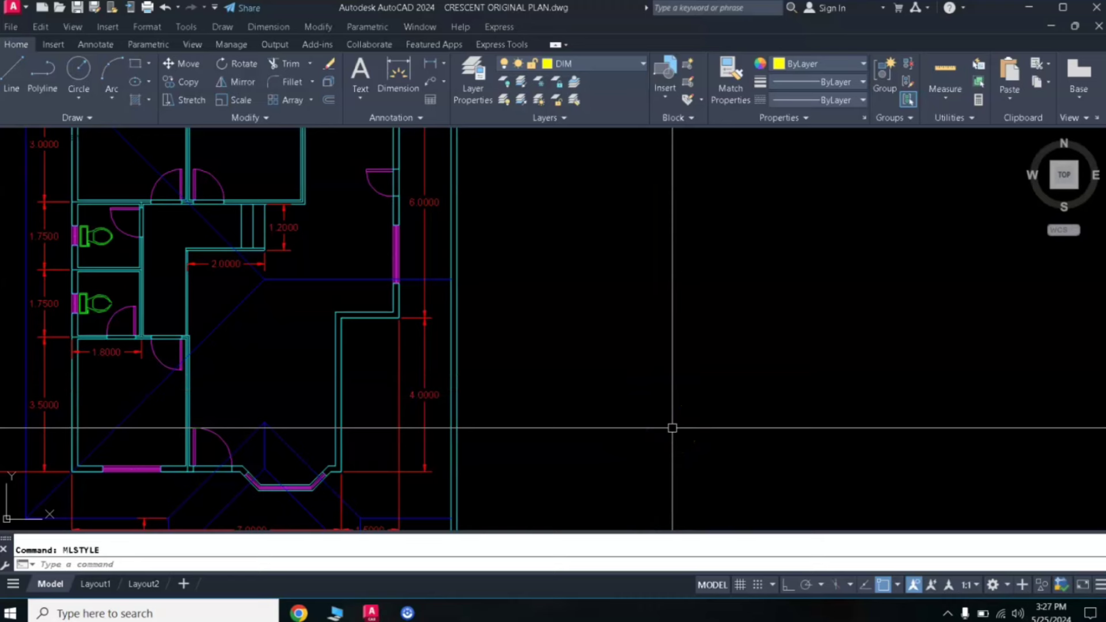
scroll(624, 428, "up", 4)
middle_click_drag(437, 323, 745, 296)
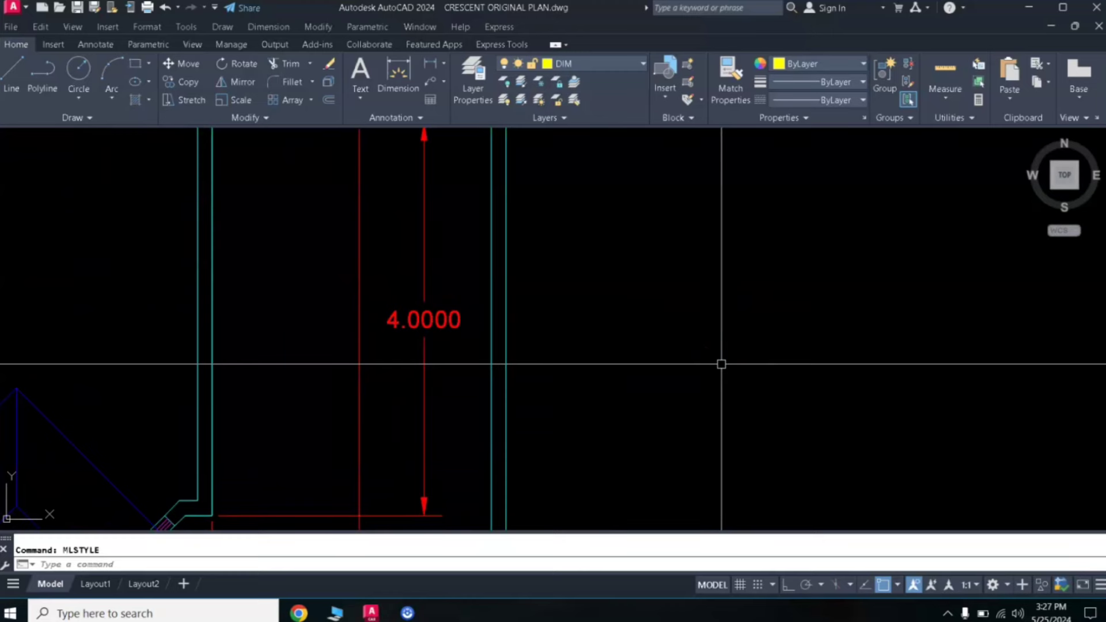
scroll(722, 364, "down", 4)
mouse_move(684, 296)
middle_mouse_down()
mouse_move(672, 316)
mouse_move(593, 346)
middle_mouse_up()
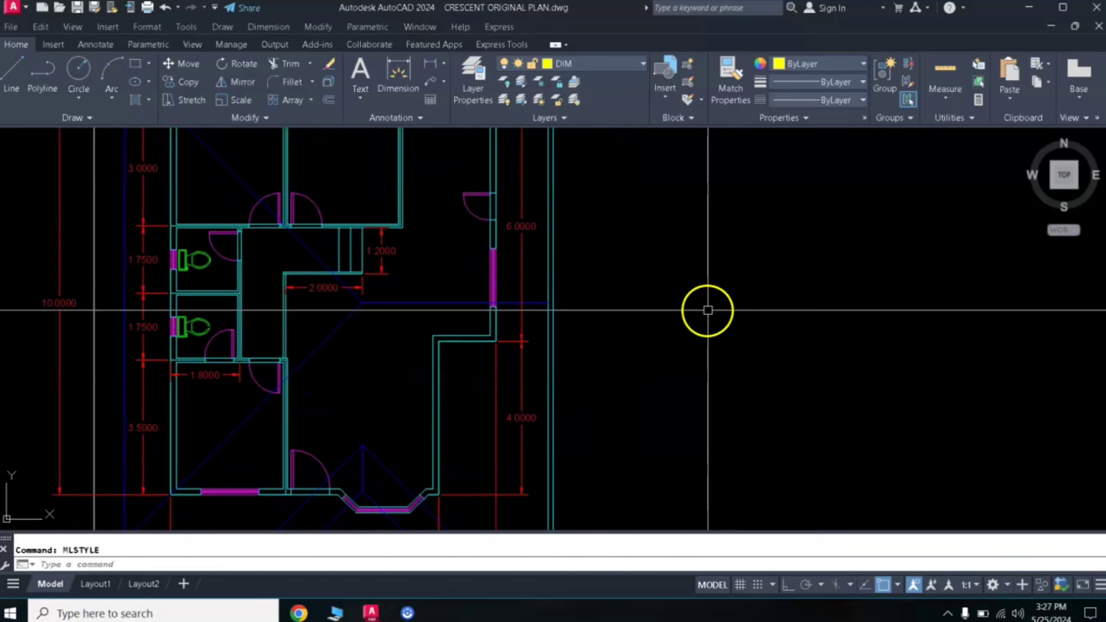
middle_click_drag(758, 333, 681, 329)
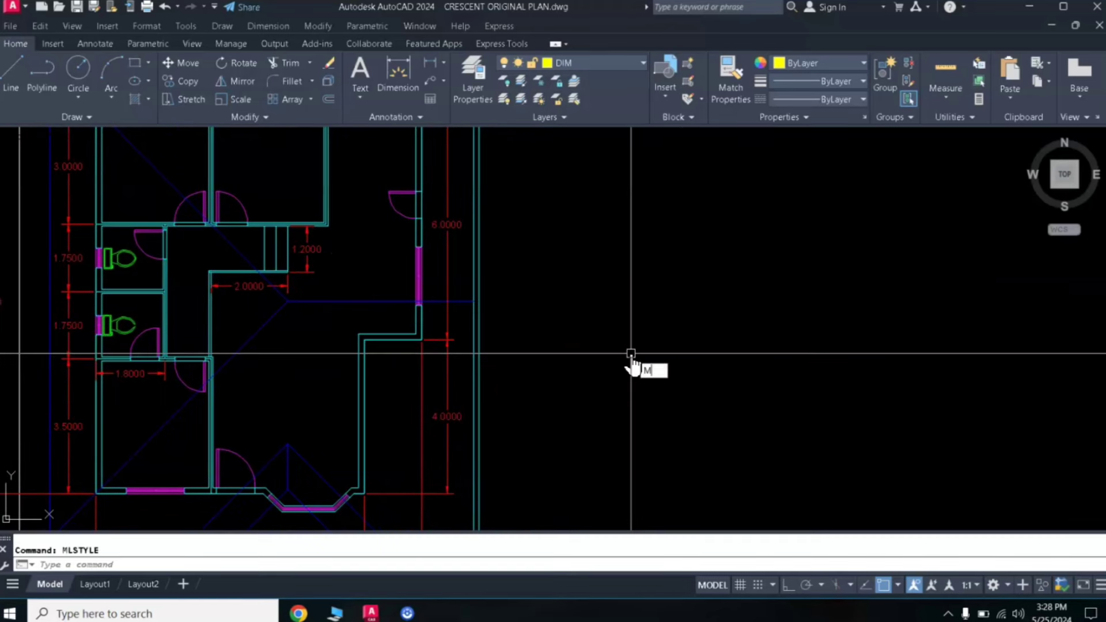
Create a new multiline style named 4LINES, starting from STANDARD, and open its settings with the style preview kept in view.
type("S")
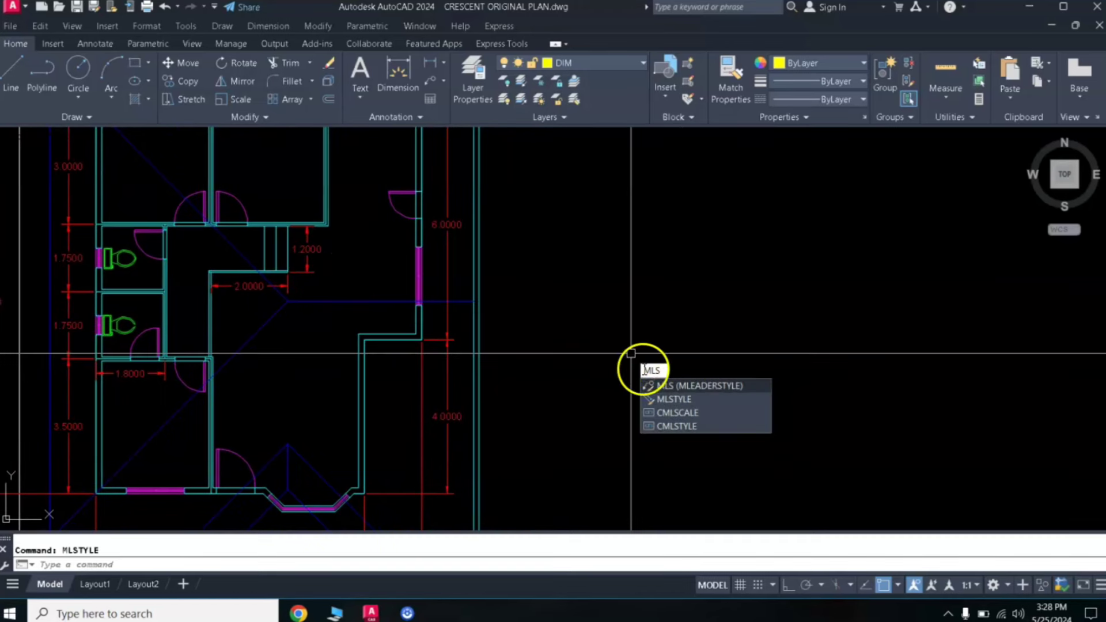
left_click(682, 403)
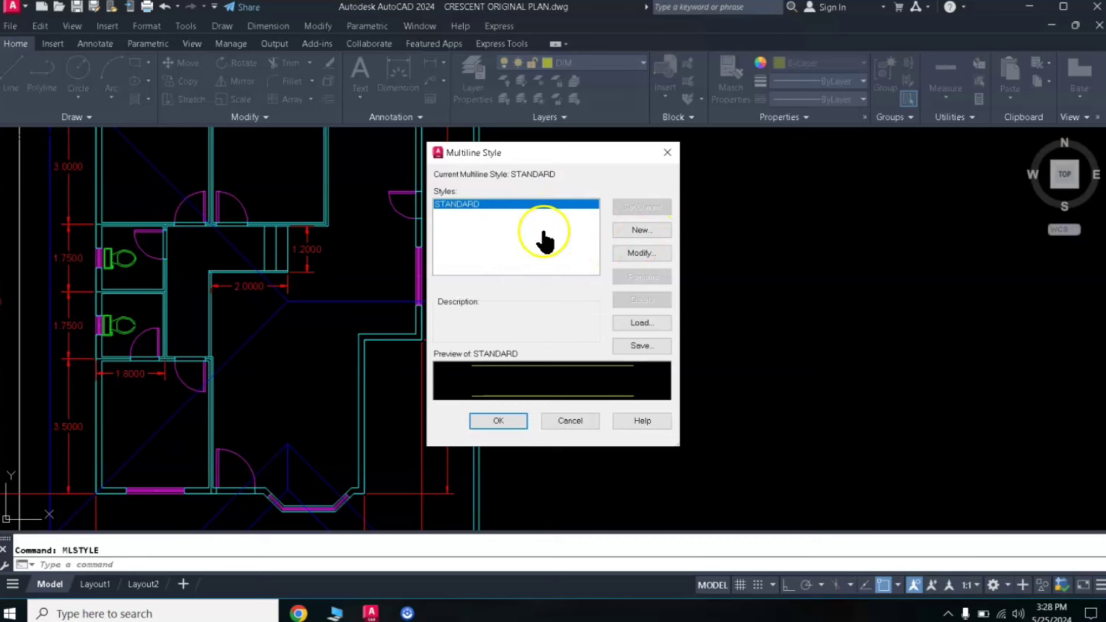
left_click(644, 232)
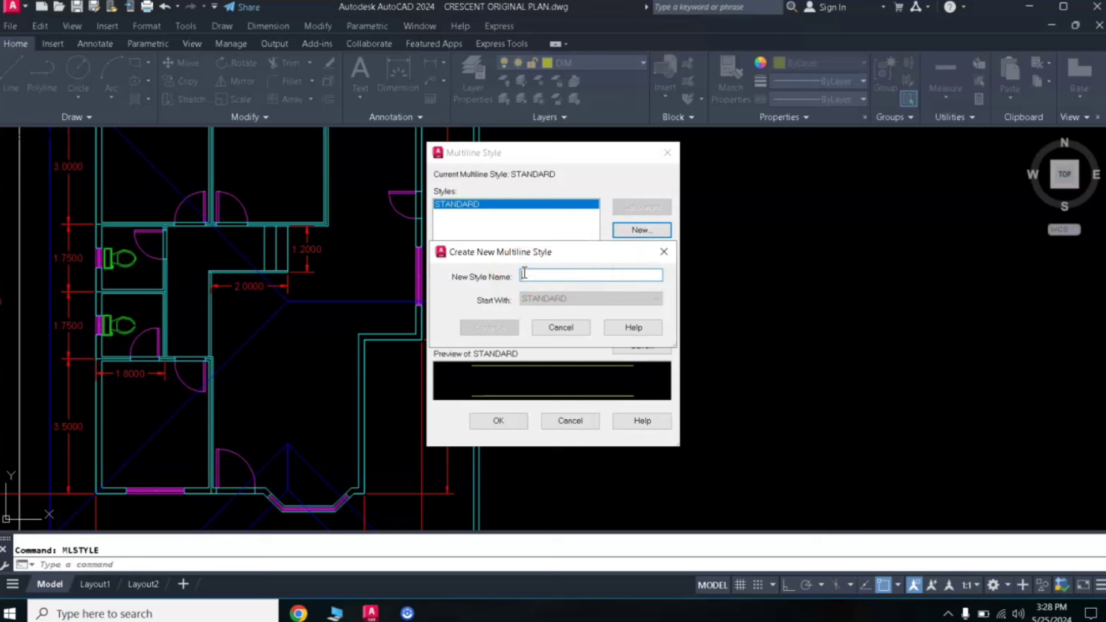
type("4LINES")
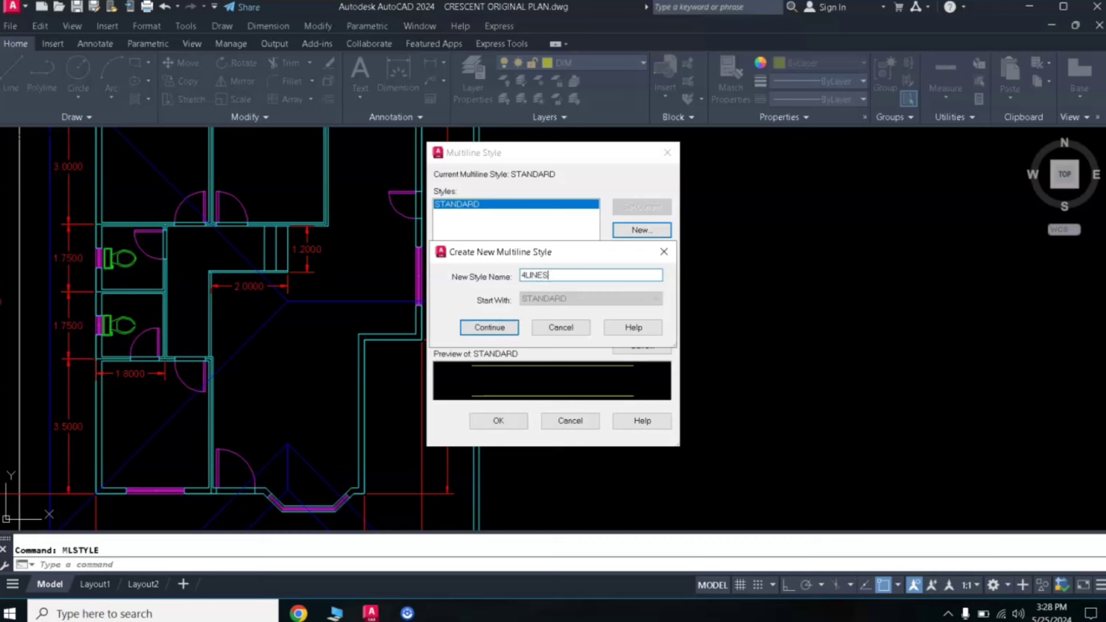
left_click(486, 335)
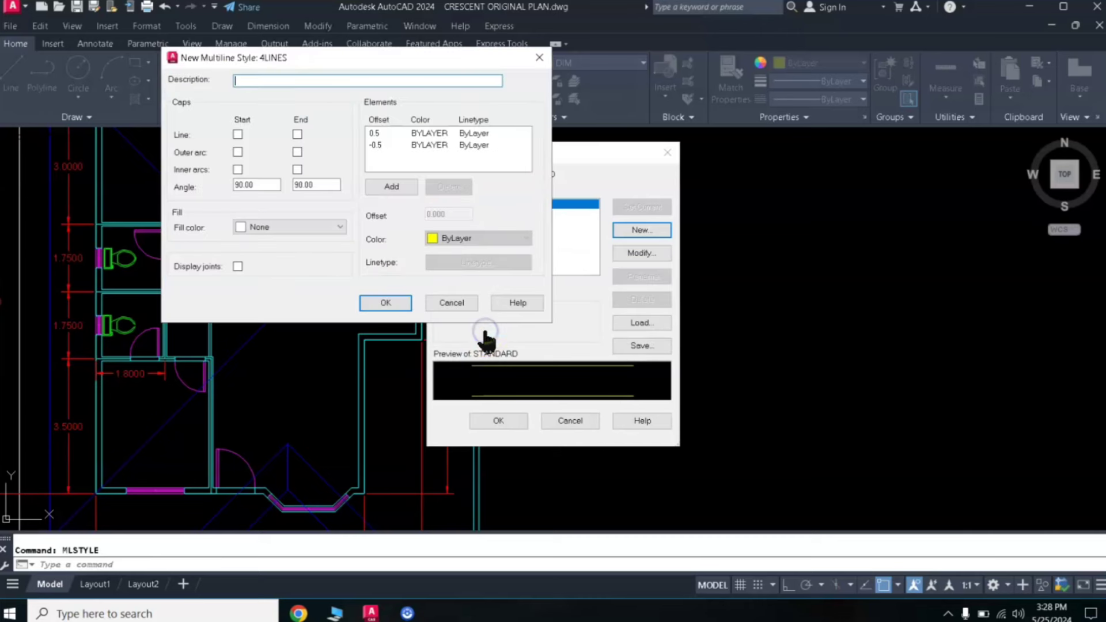
left_click_drag(375, 62, 424, 73)
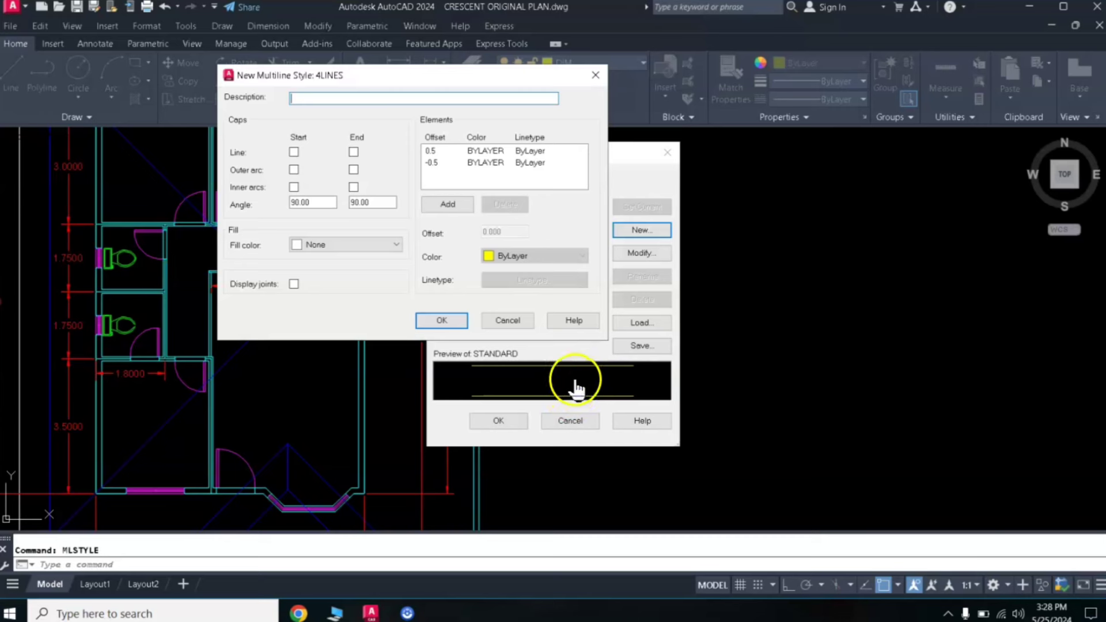
Add two more line elements between the two existing outer elements of the 4LINES multiline style.
left_click(456, 152)
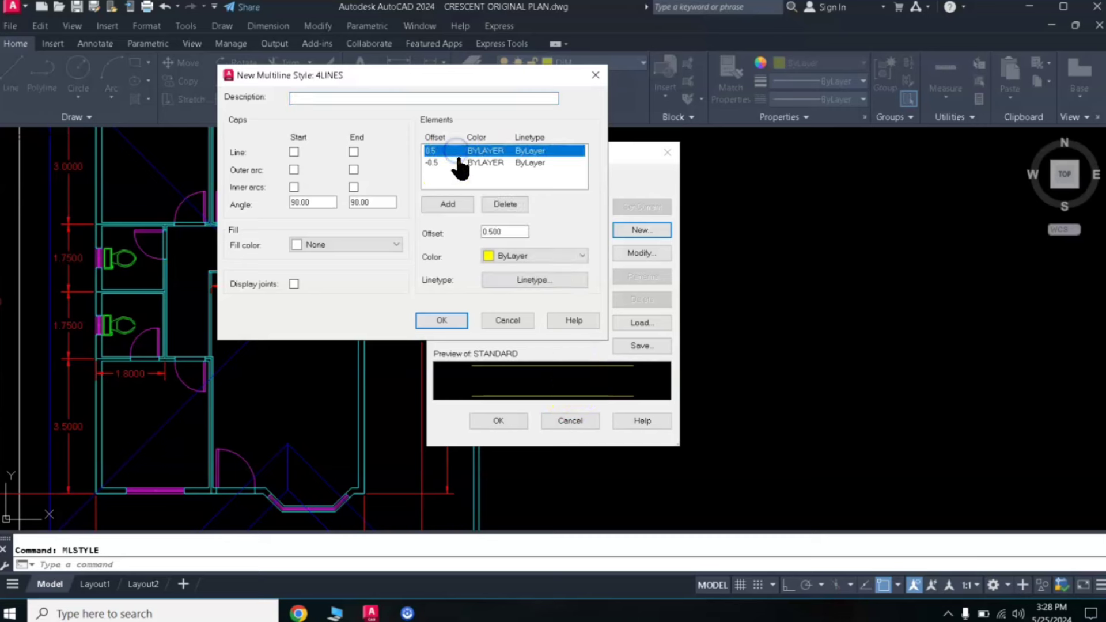
left_click(458, 164)
left_click(465, 152)
left_click(463, 323)
left_click(448, 207)
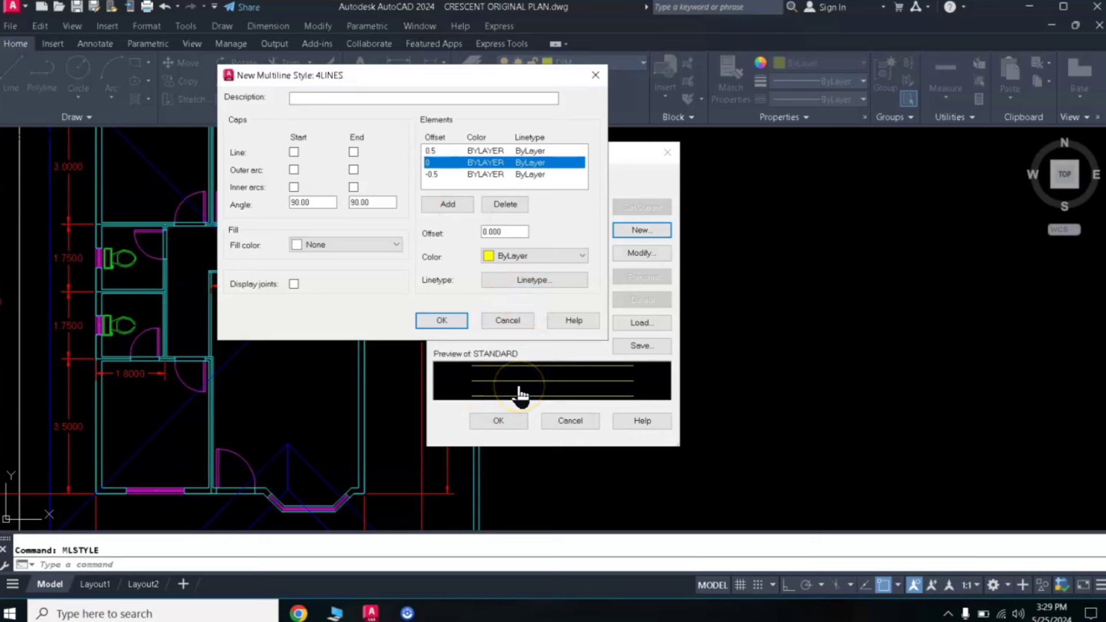
left_click(449, 206)
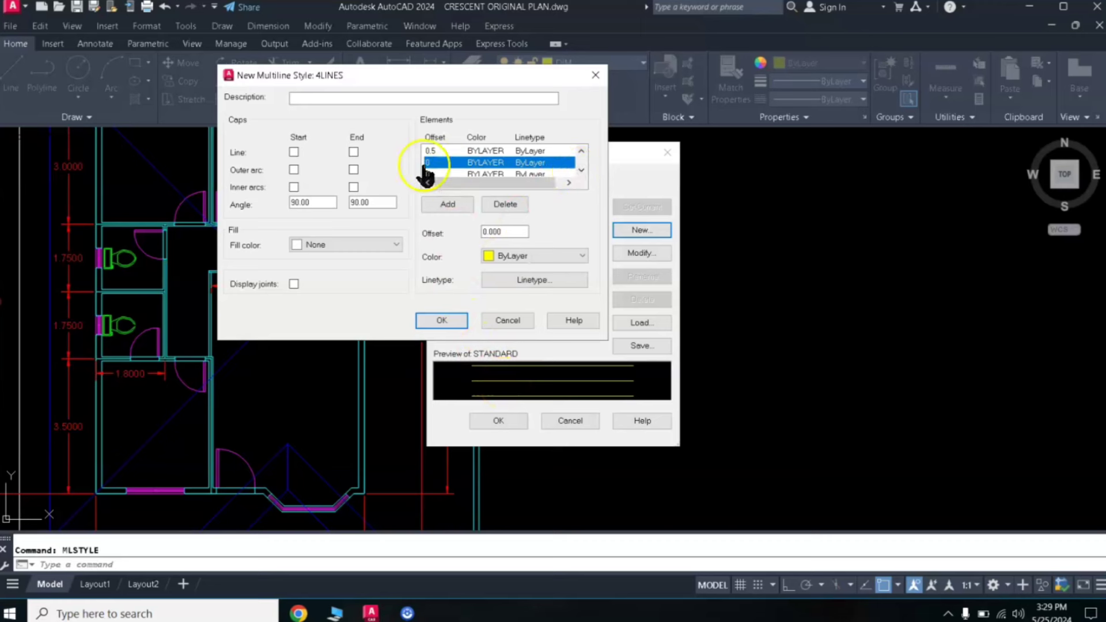
left_click(581, 171)
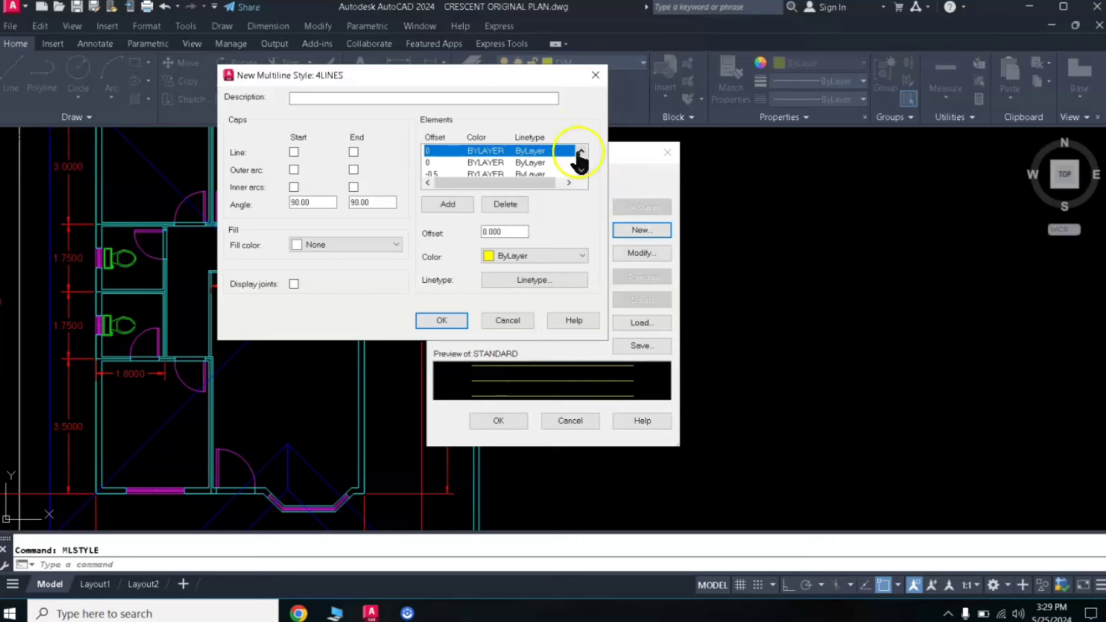
left_click(582, 152)
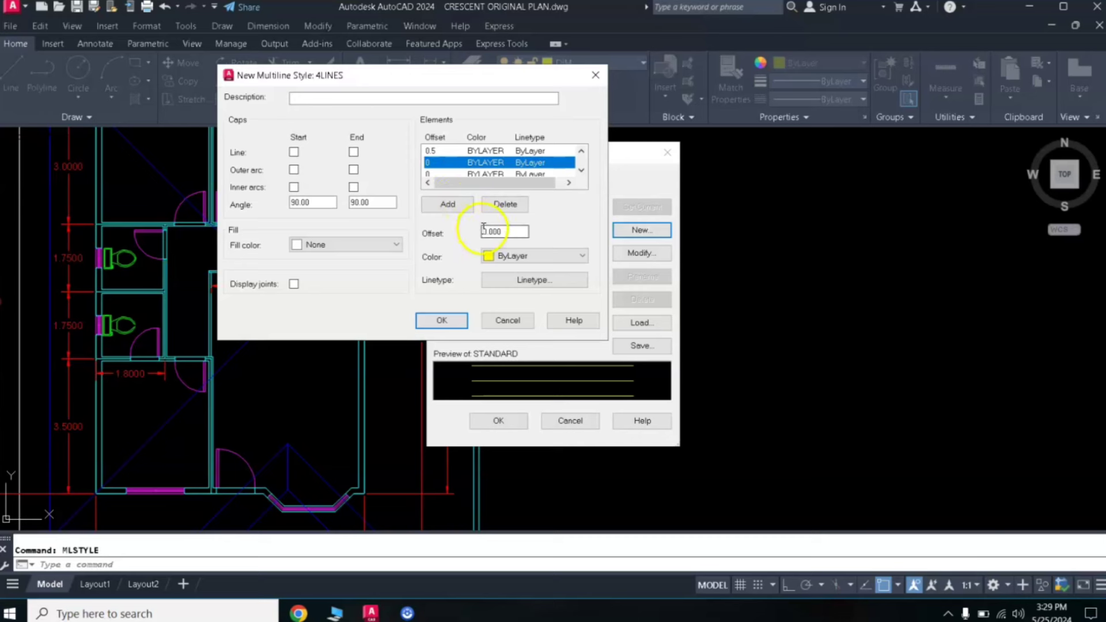
Set the first added element of the 4LINES style to offset 0.2 and colour green.
left_click_drag(506, 234, 476, 234)
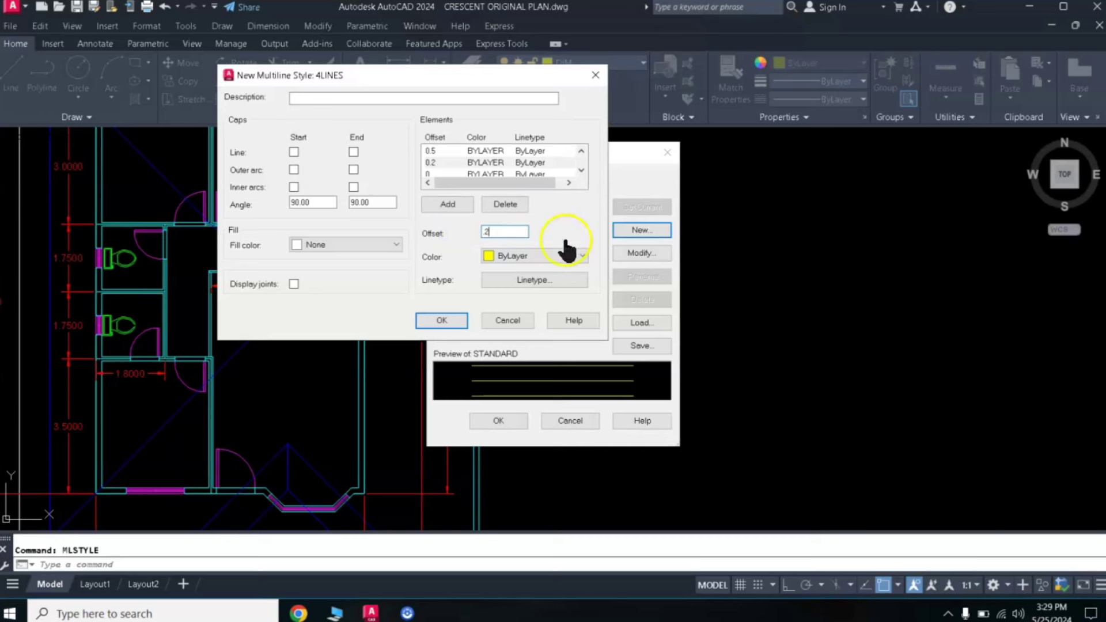
left_click(507, 257)
left_click_drag(505, 266, 521, 316)
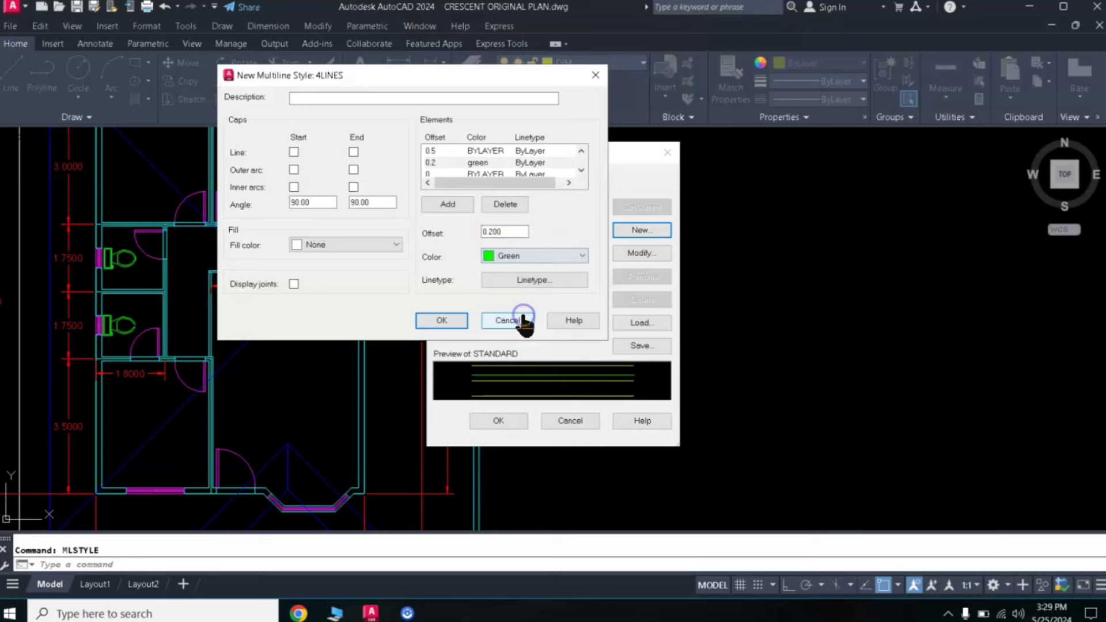
left_click(541, 380)
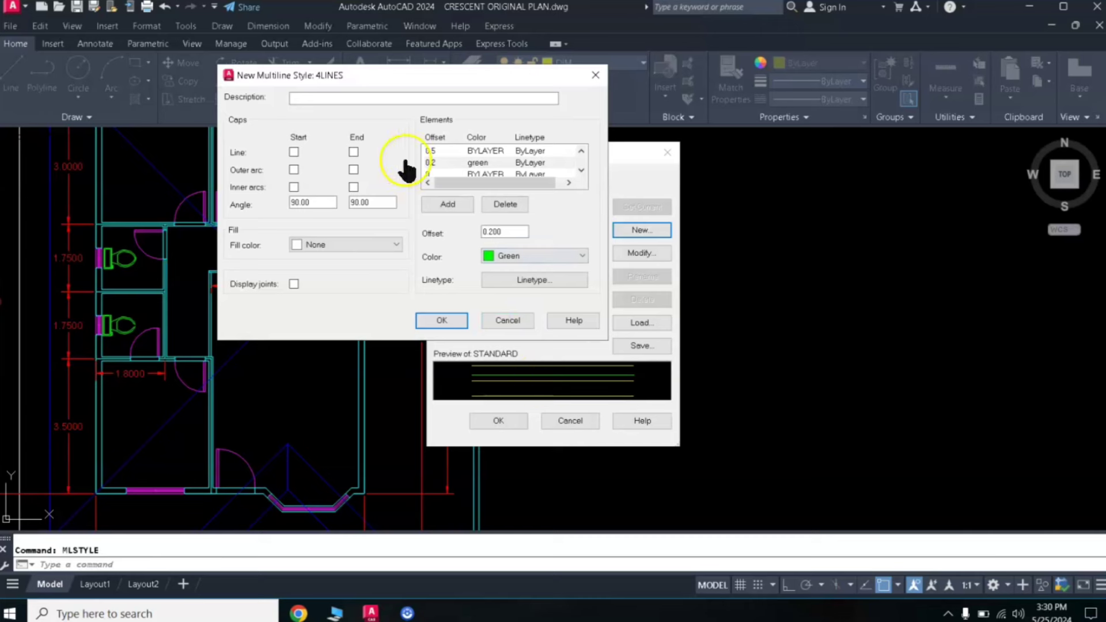
Set the remaining zero-offset element of the 4LINES style to offset -0.2 and colour green.
left_click(582, 170)
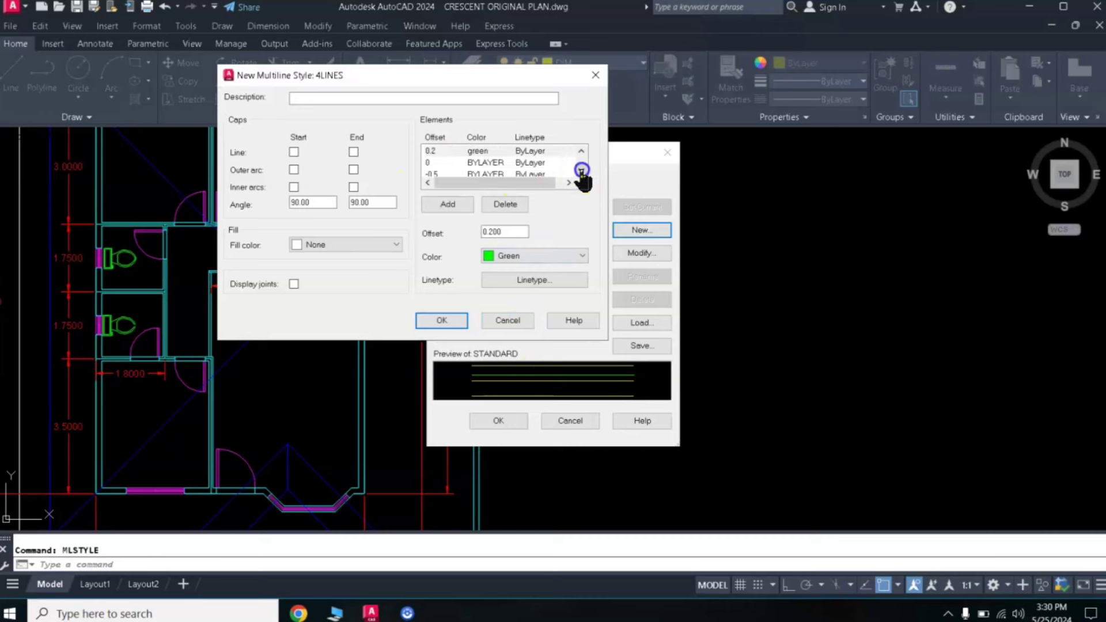
left_click(435, 163)
left_click(489, 282)
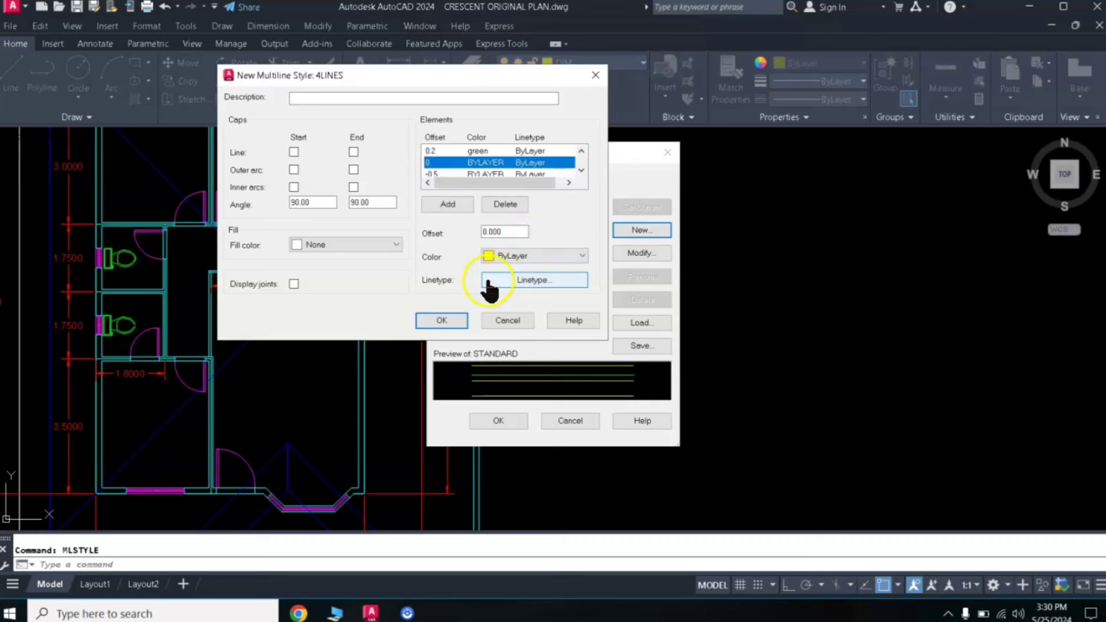
double_click(506, 233)
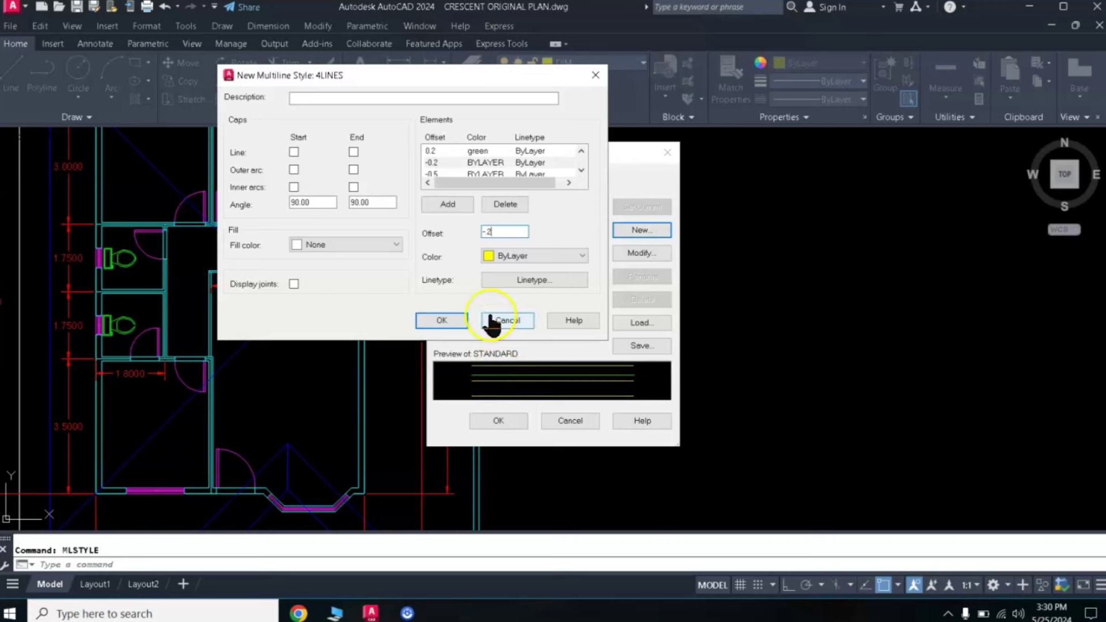
left_click(510, 257)
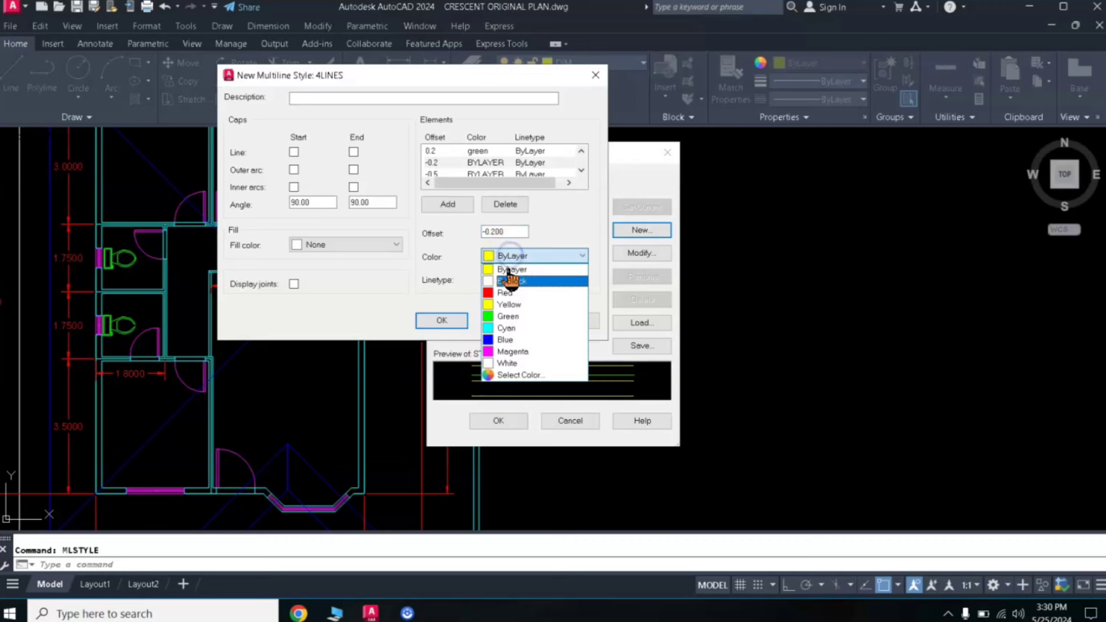
left_click(510, 317)
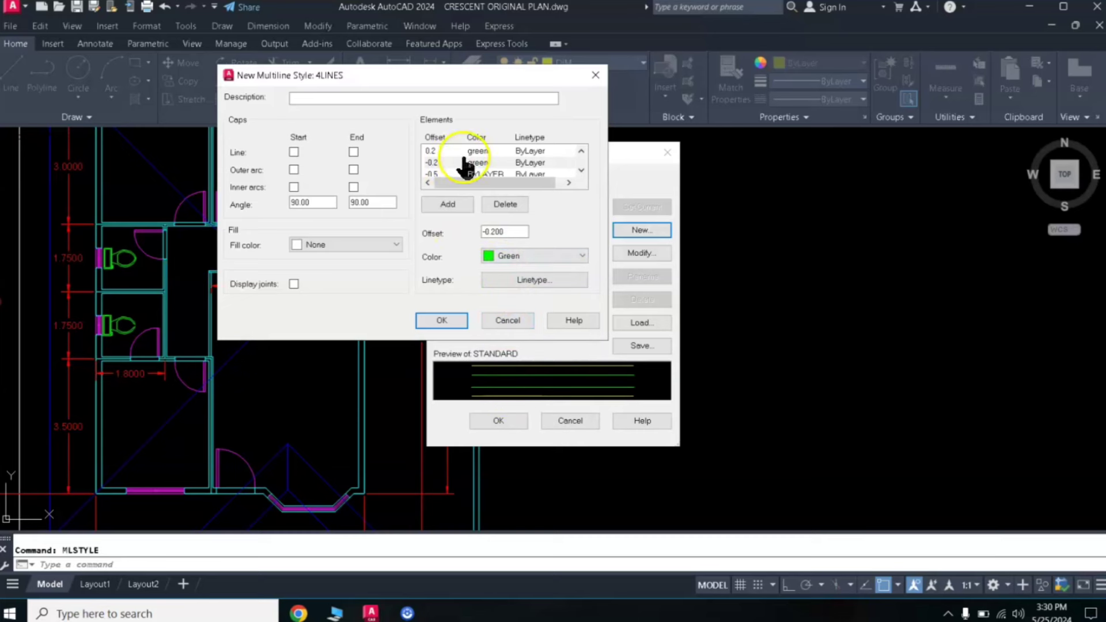
Check the element list of the 4LINES style and assign the ACAD_ISO02W100 dashed linetype to the 0.2 offset element.
left_click(581, 171)
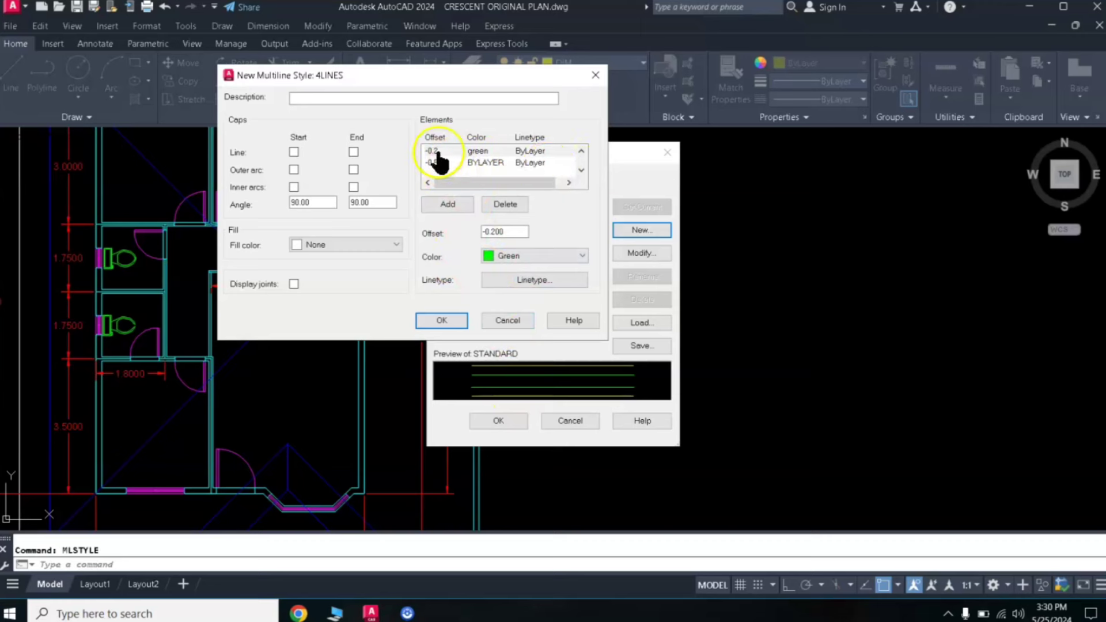
left_click(581, 151)
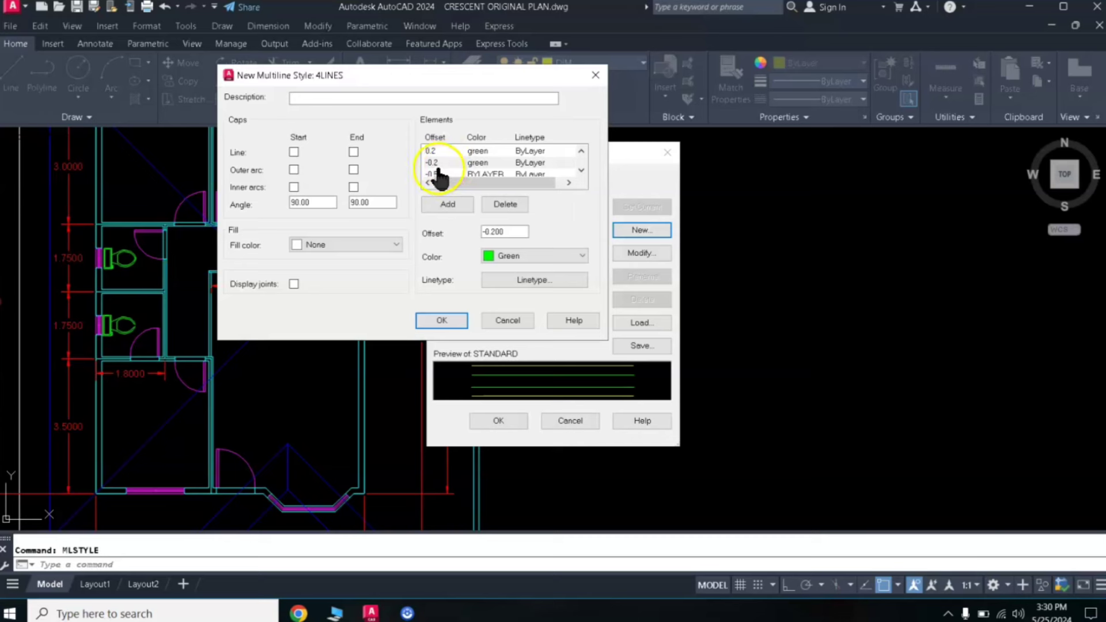
left_click(581, 151)
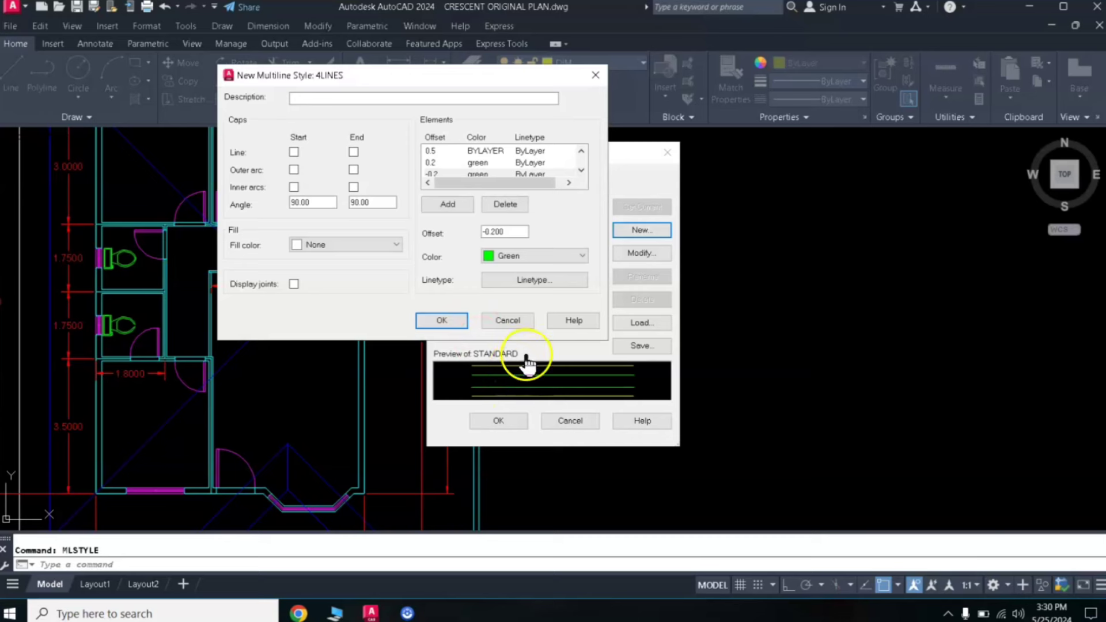
left_click(581, 171)
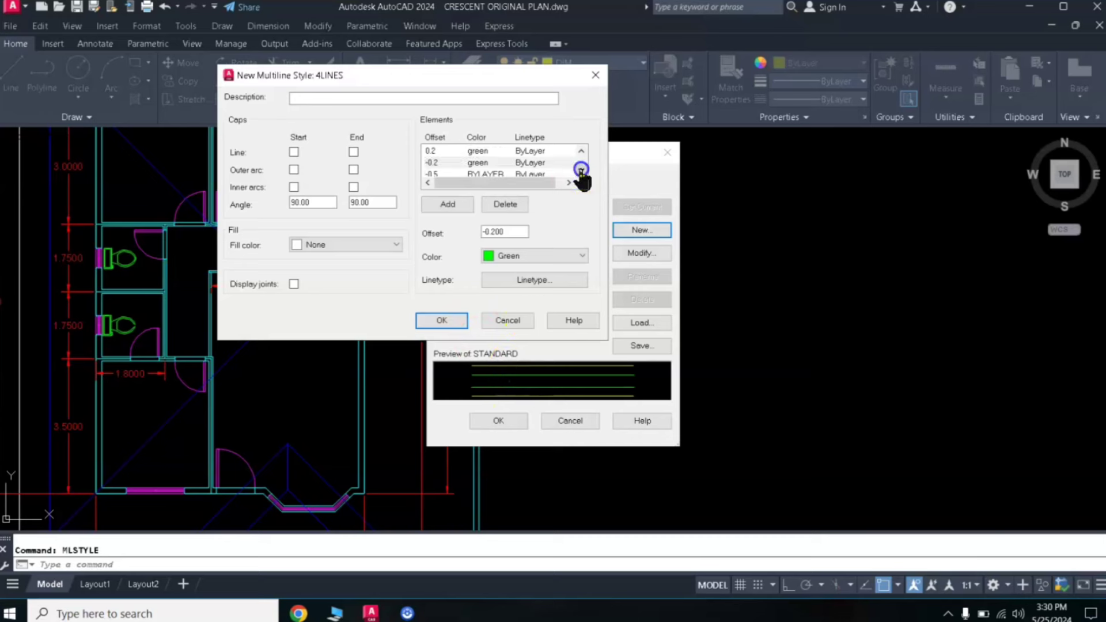
left_click(456, 151)
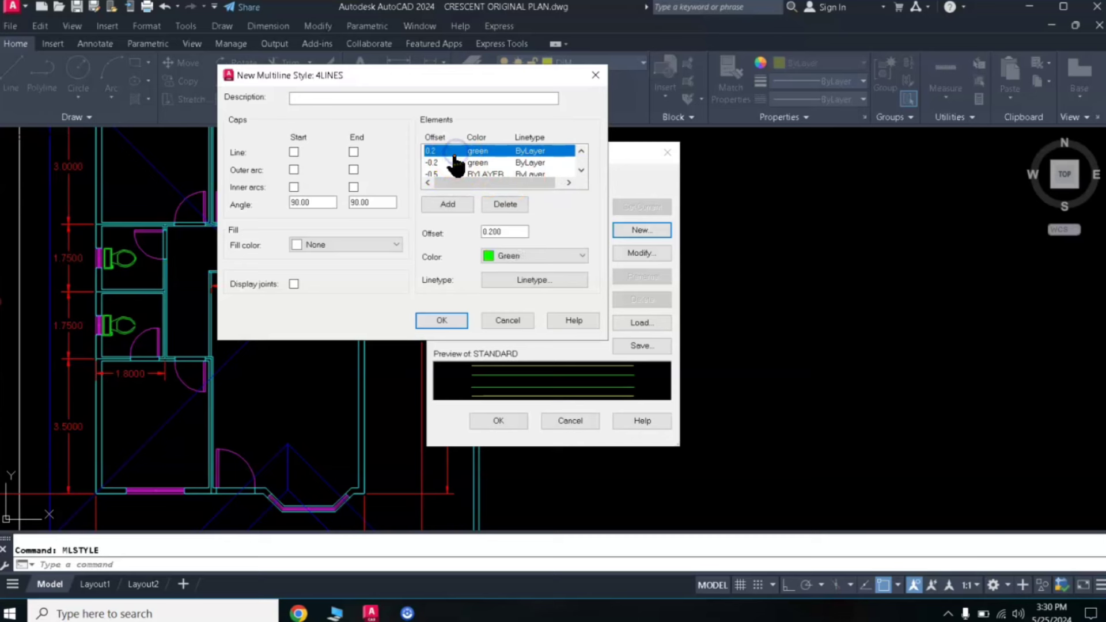
left_click(509, 284)
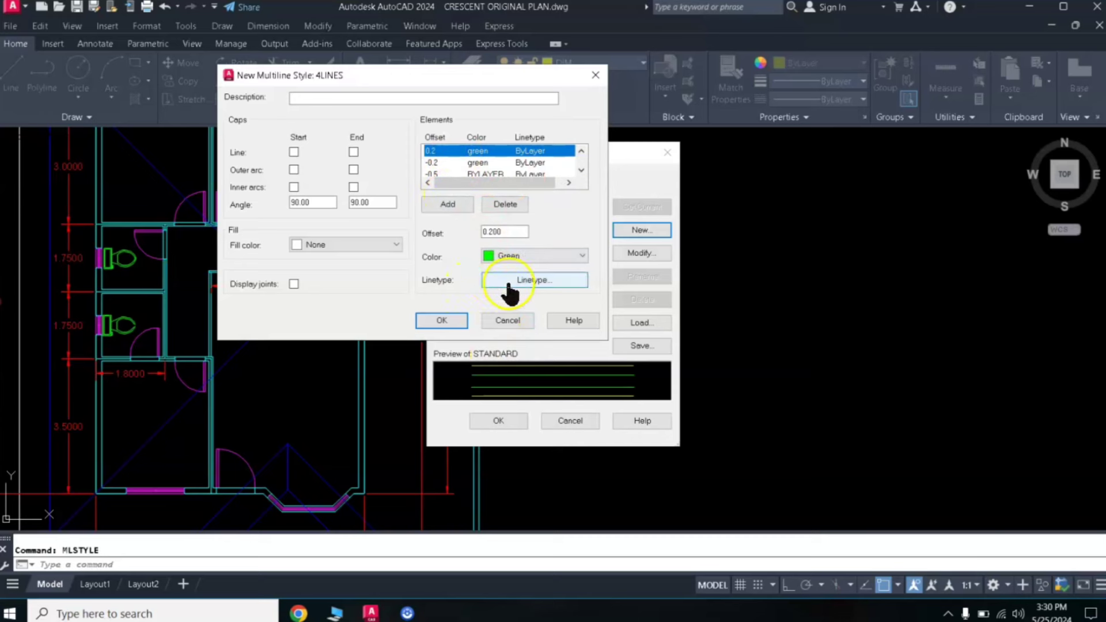
left_click(508, 281)
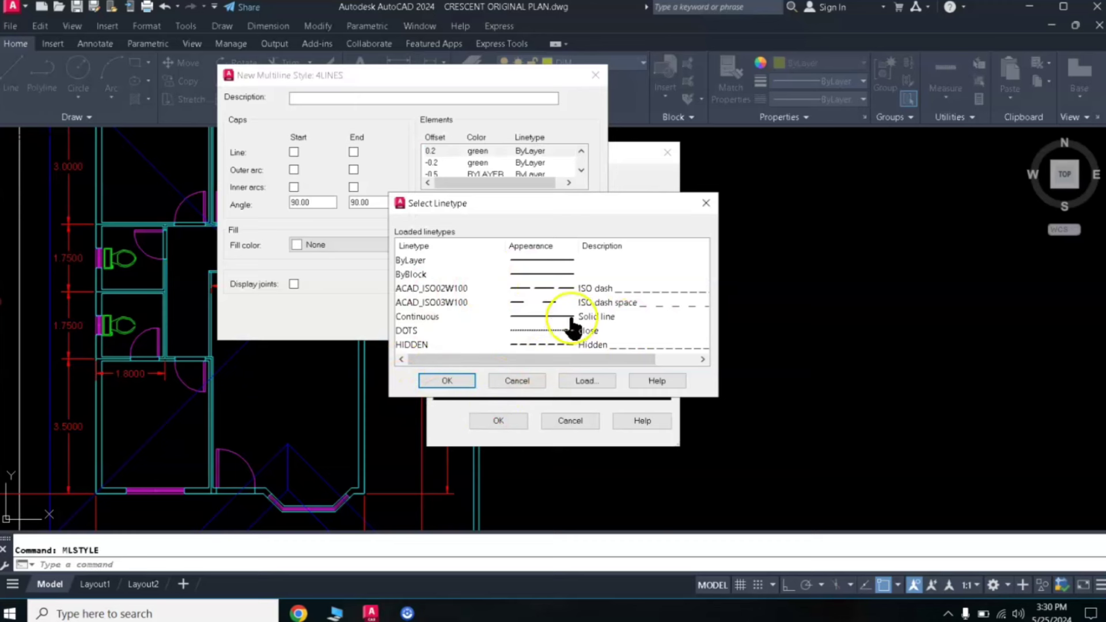
left_click(579, 288)
left_click(441, 382)
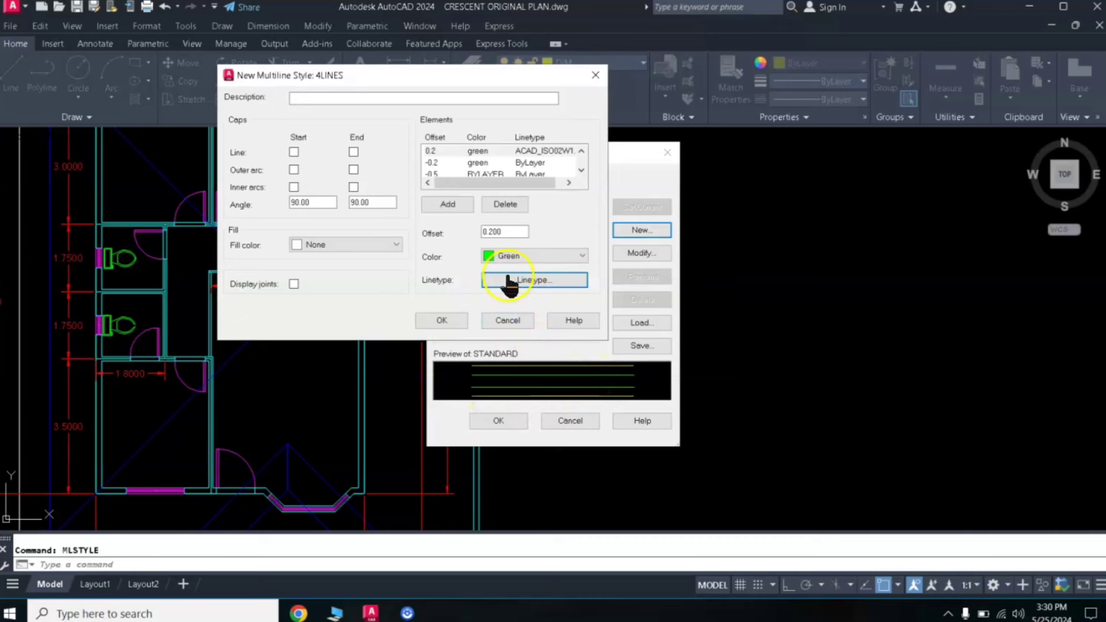
Assign the ACAD_ISO02W100 dashed linetype to the -0.2 offset element of the 4LINES style.
left_click(454, 164)
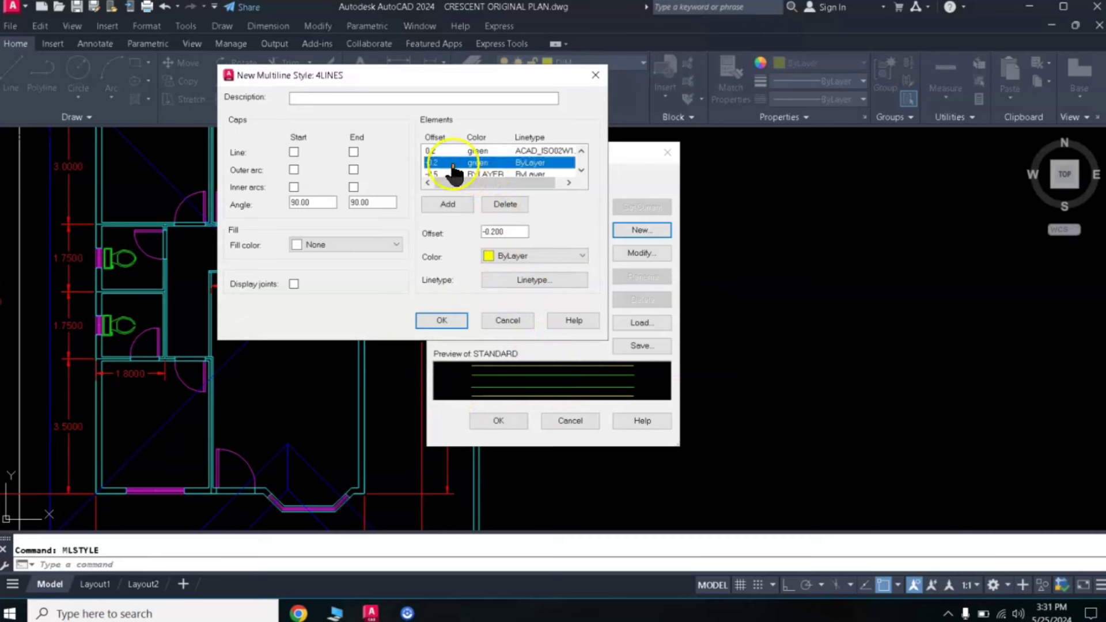
left_click(550, 284)
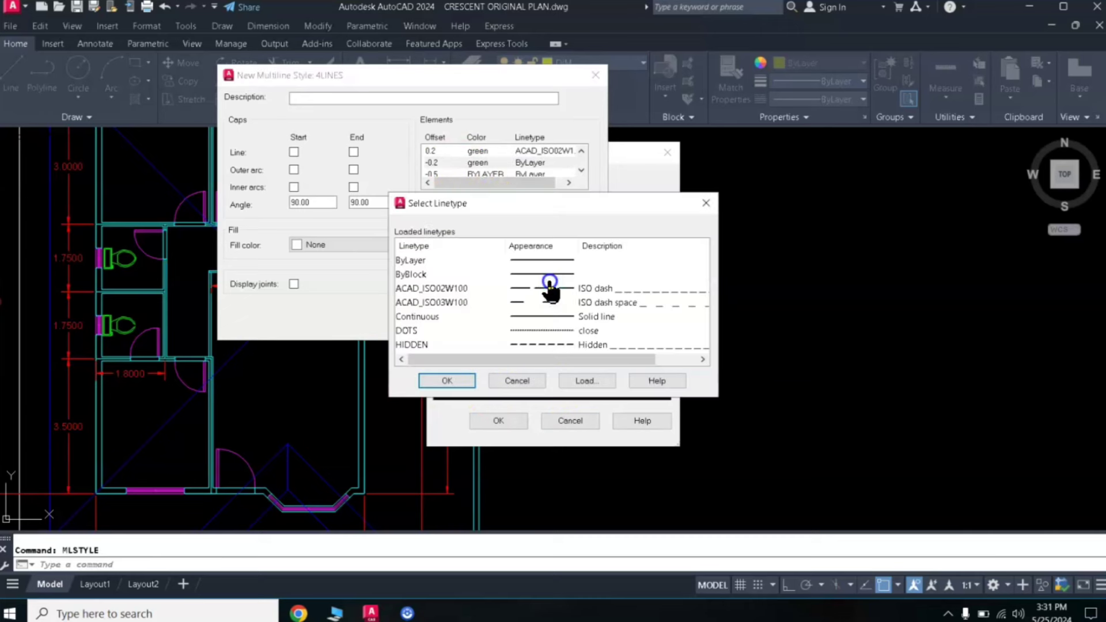
left_click(565, 288)
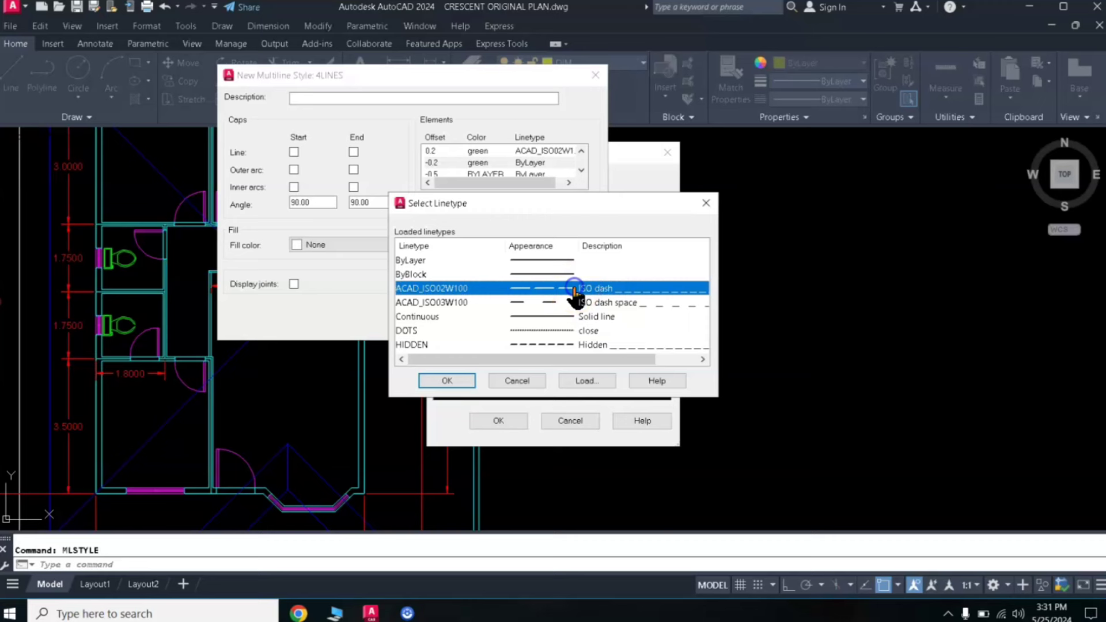
left_click(443, 381)
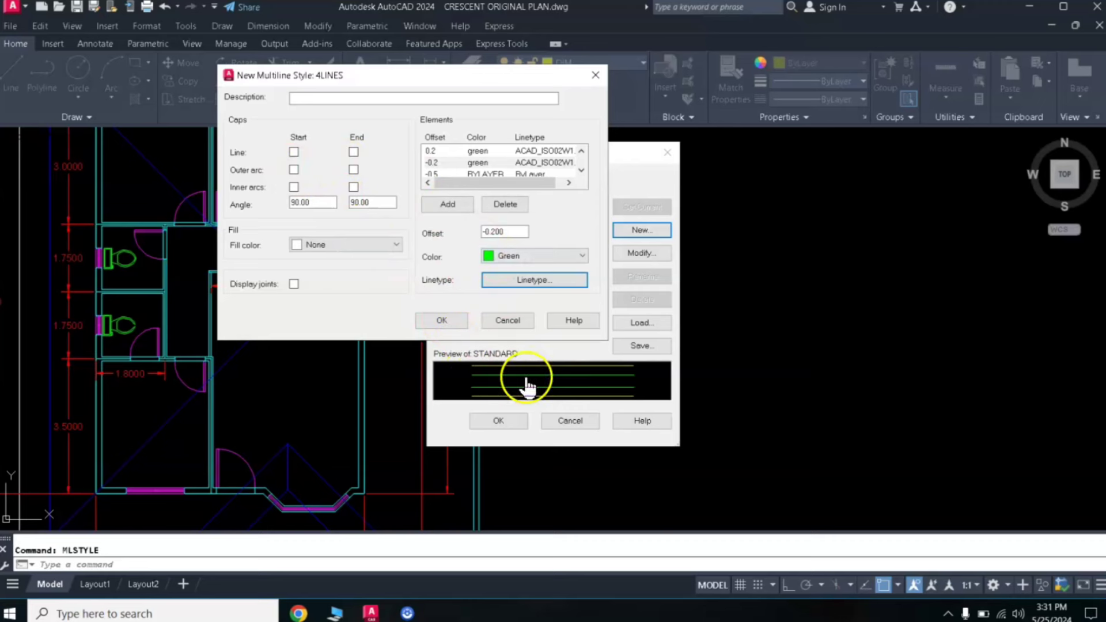
Preview line, outer arc and inner arc caps at both ends of the 4LINES style, then clear all the caps.
left_click(293, 153)
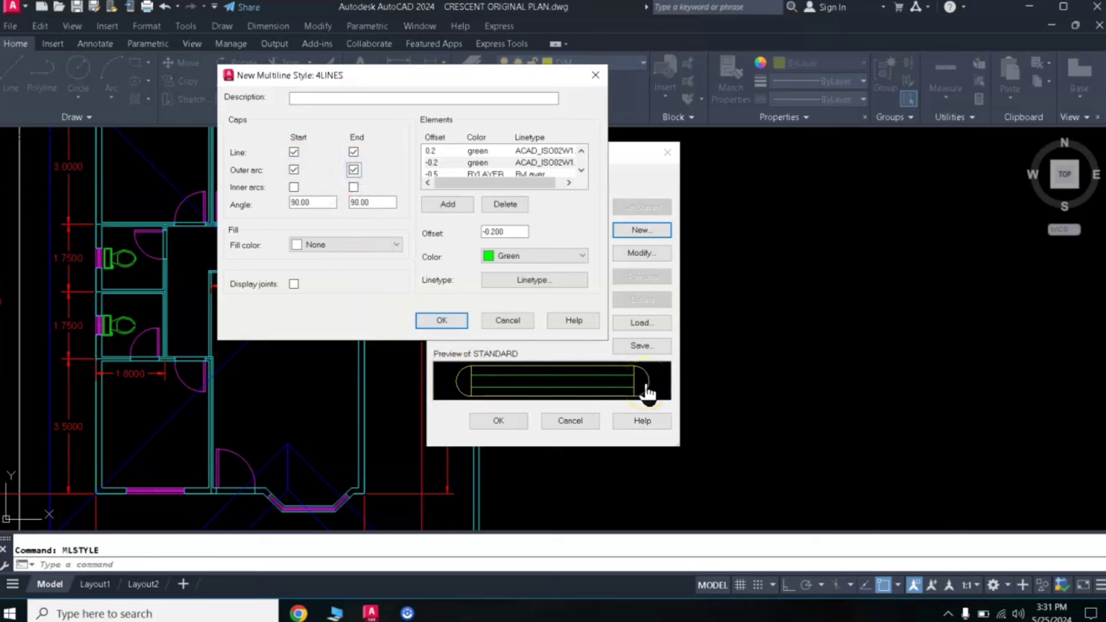
left_click(294, 188)
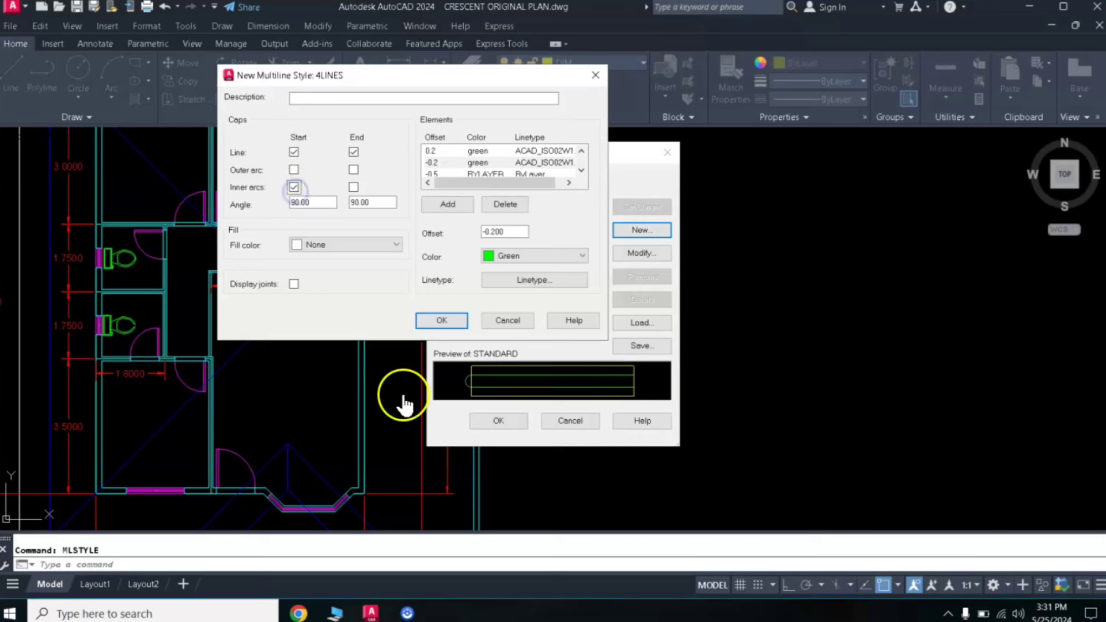
left_click(354, 187)
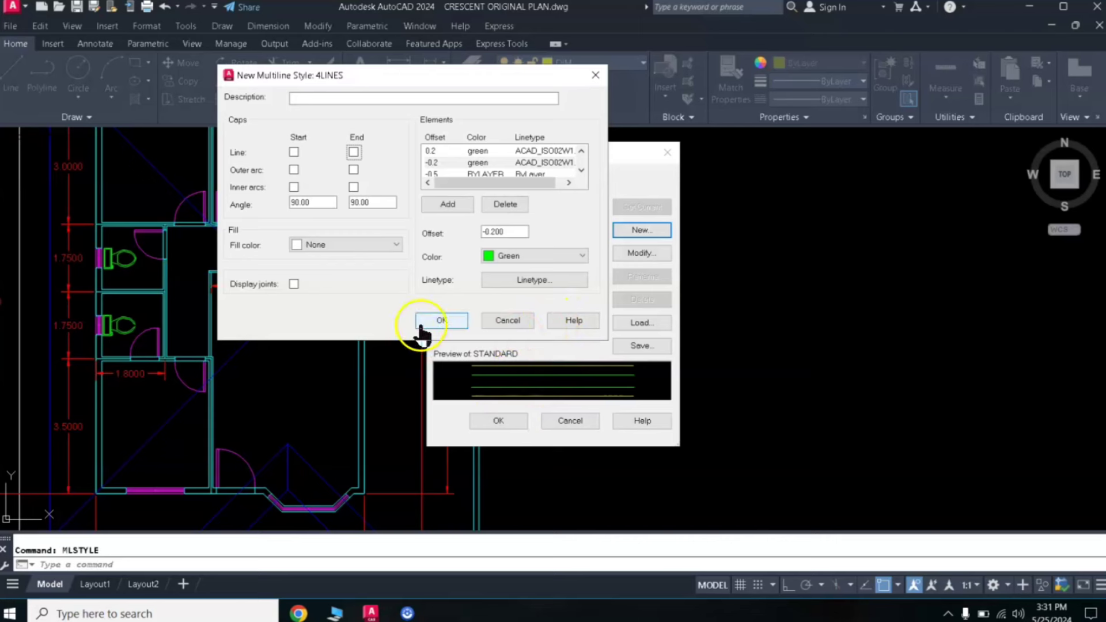
Save the 4LINES multiline style definition and make it the current multiline style.
left_click(441, 321)
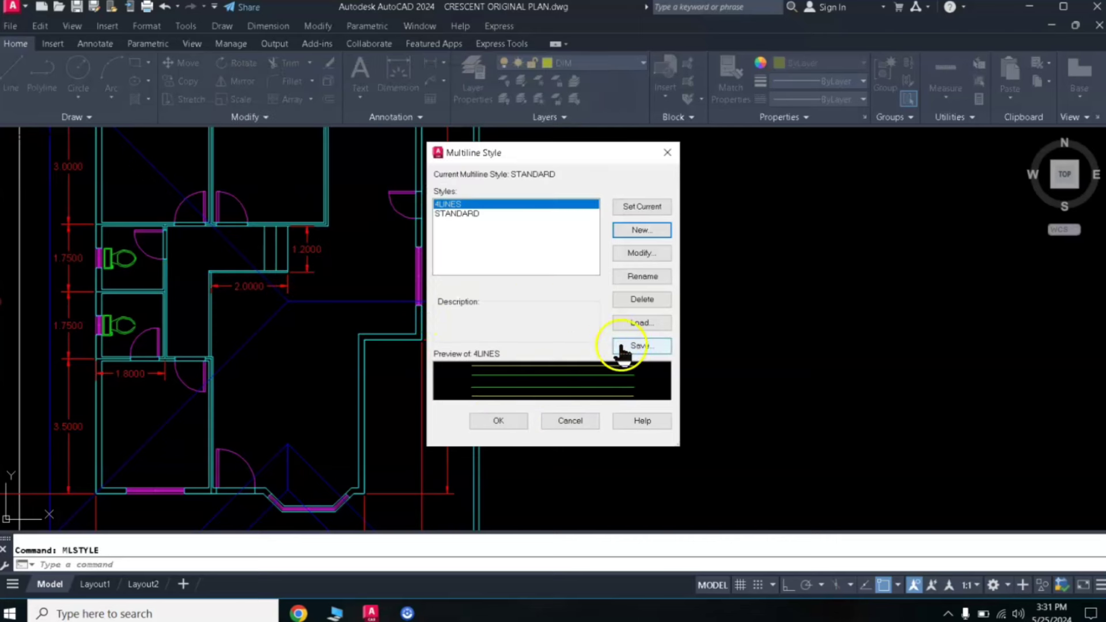
left_click(645, 208)
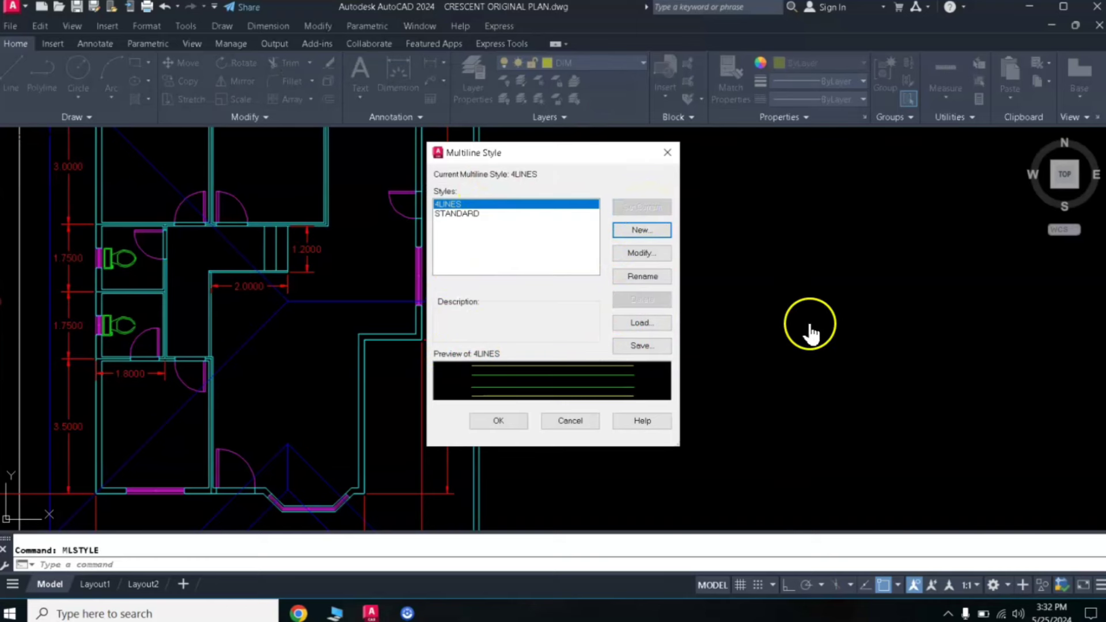
left_click(497, 421)
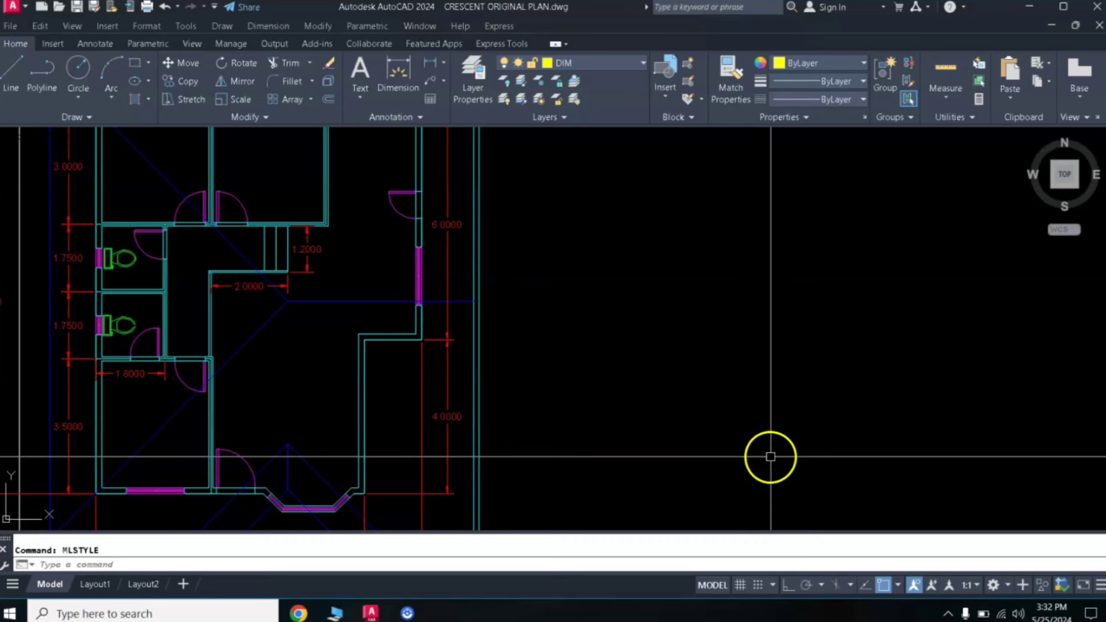
Start a Multiline using the 4LINES style, with its first point in the empty area beside the floor plan.
key("Return")
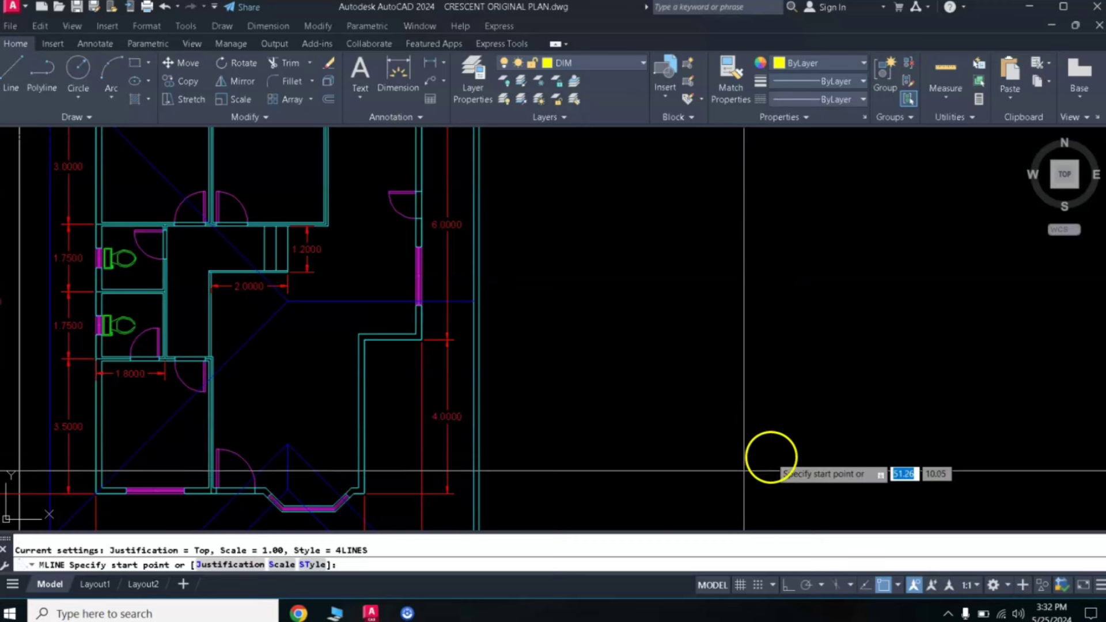
left_click(311, 565)
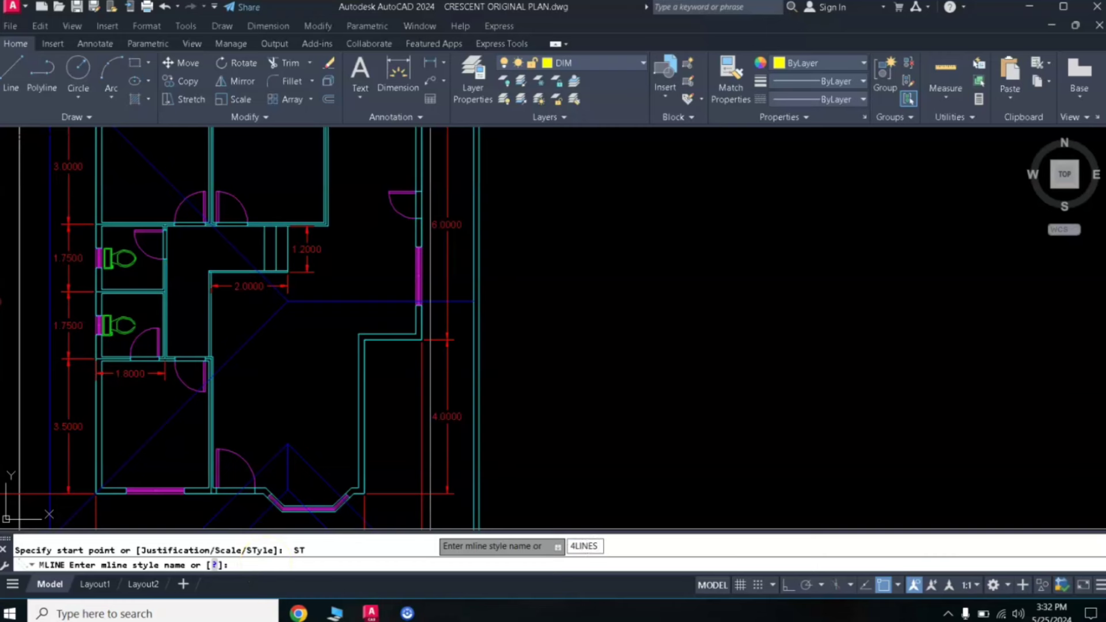
key("Return")
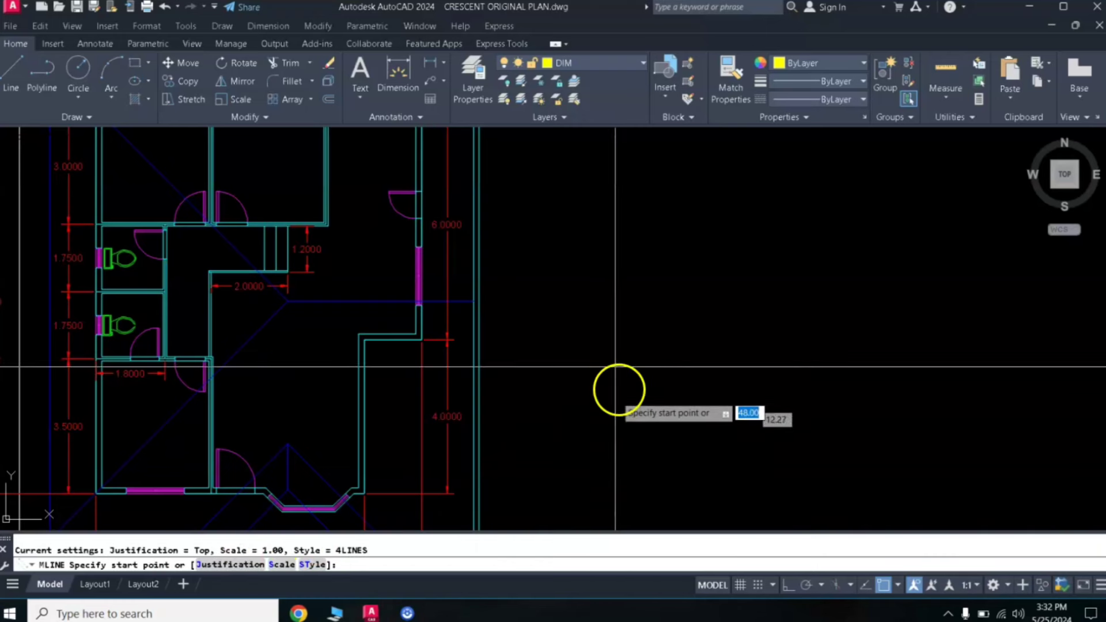
left_click(611, 299)
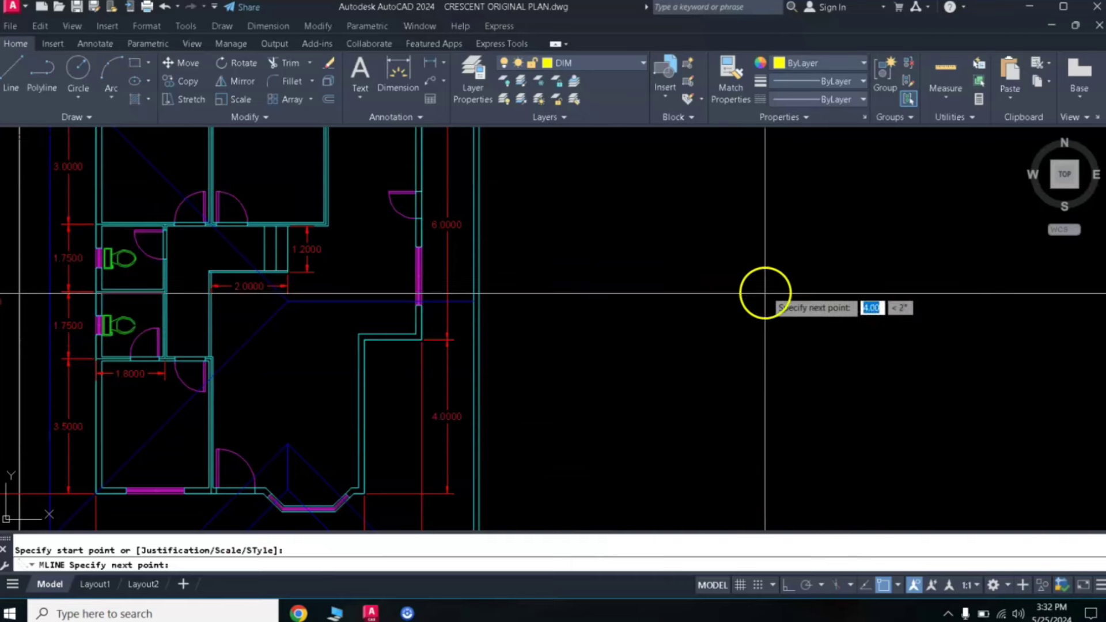
With Ortho on, draw a stepped multiline of seven alternating horizontal and vertical segments beside the plan and finish it.
scroll(713, 348, "down", 2)
middle_click_drag(741, 323, 513, 317)
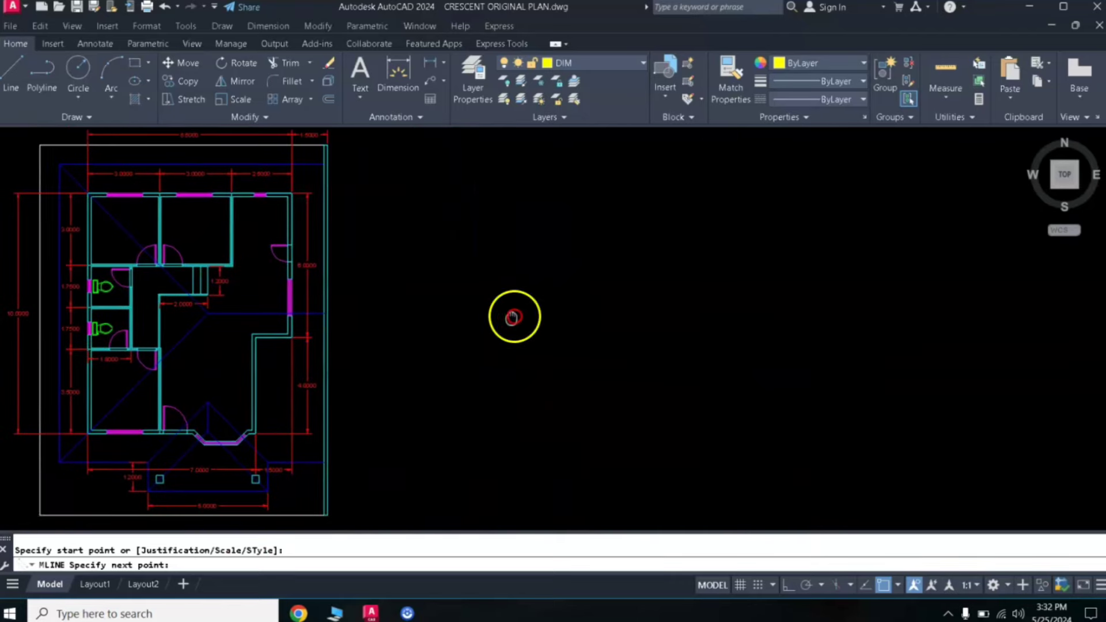
left_click(788, 584)
scroll(649, 276, "down", 3)
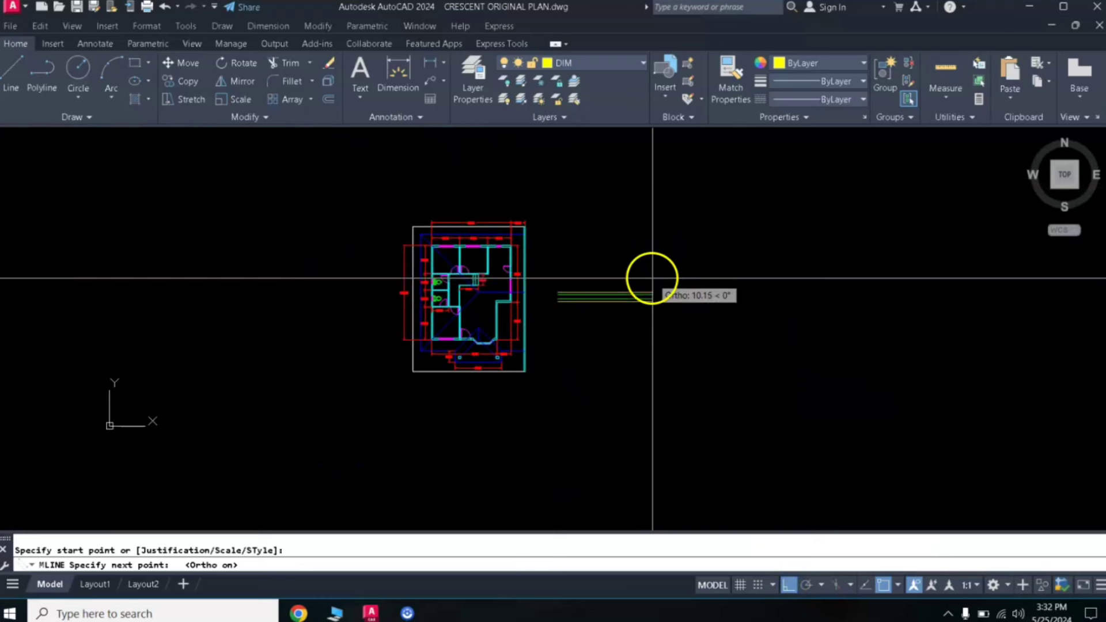
middle_click_drag(743, 281, 587, 282)
scroll(478, 273, "up", 4)
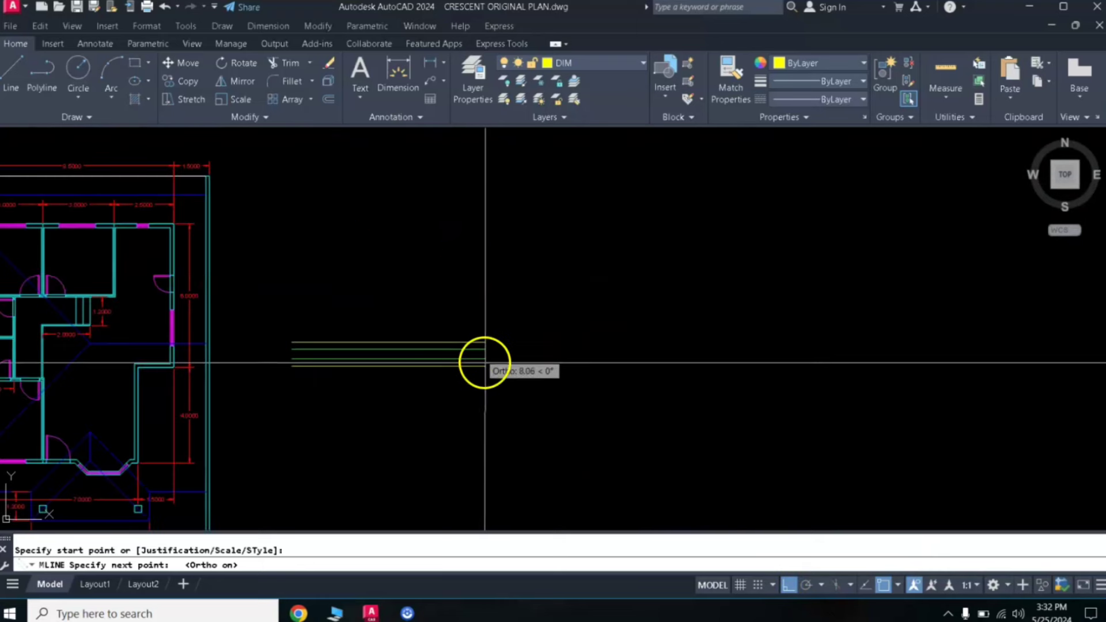
left_click(537, 409)
left_click(568, 466)
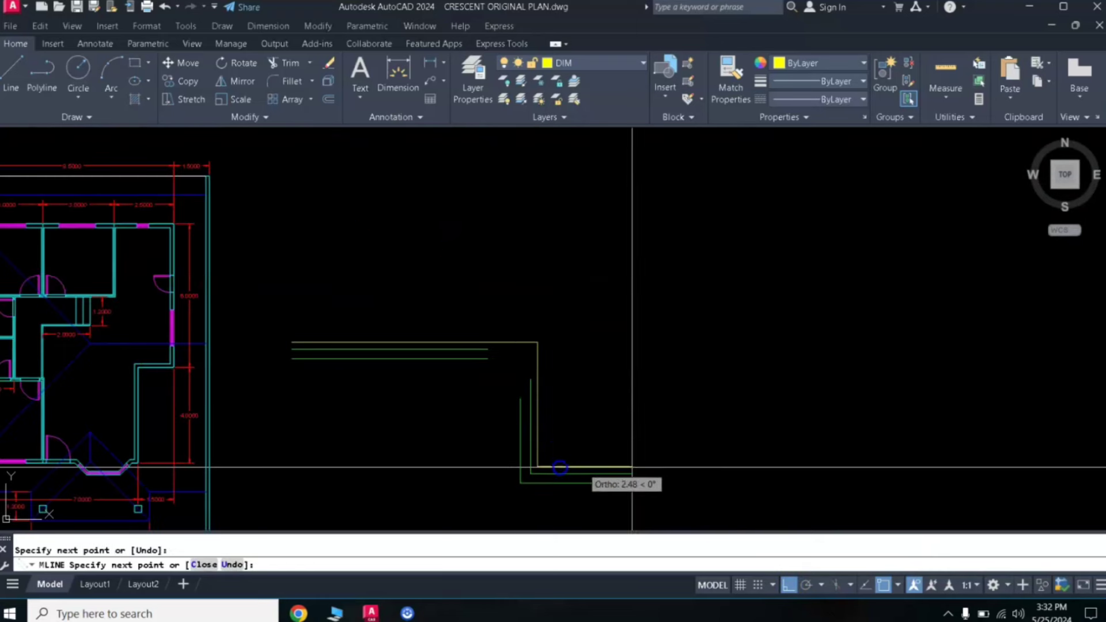
left_click(671, 470)
left_click(666, 228)
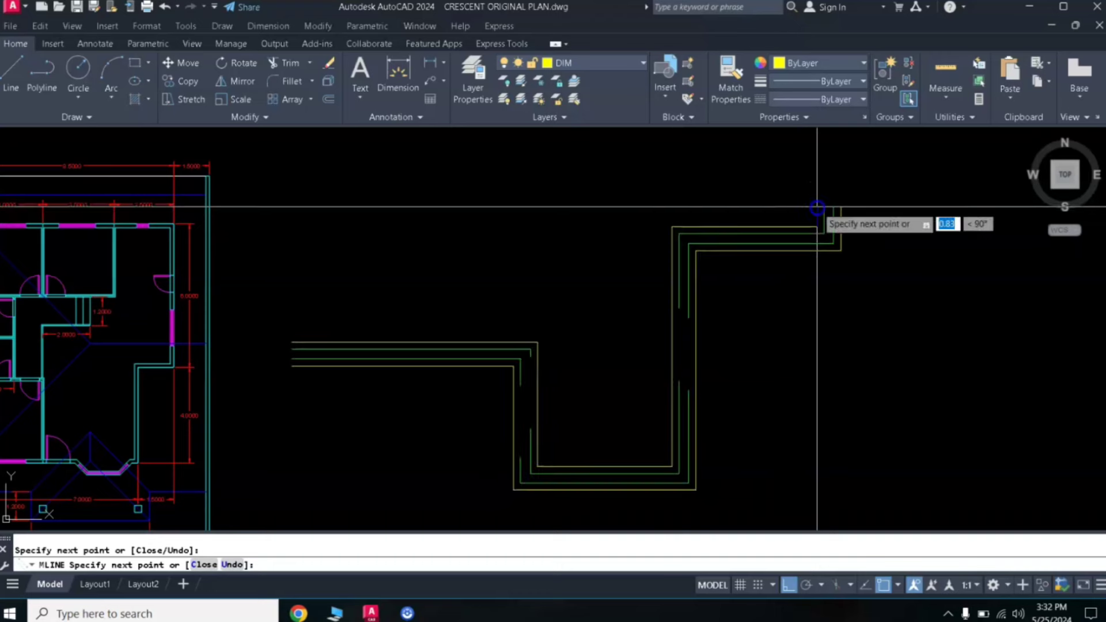
left_click(818, 227)
left_click(818, 378)
left_click(955, 378)
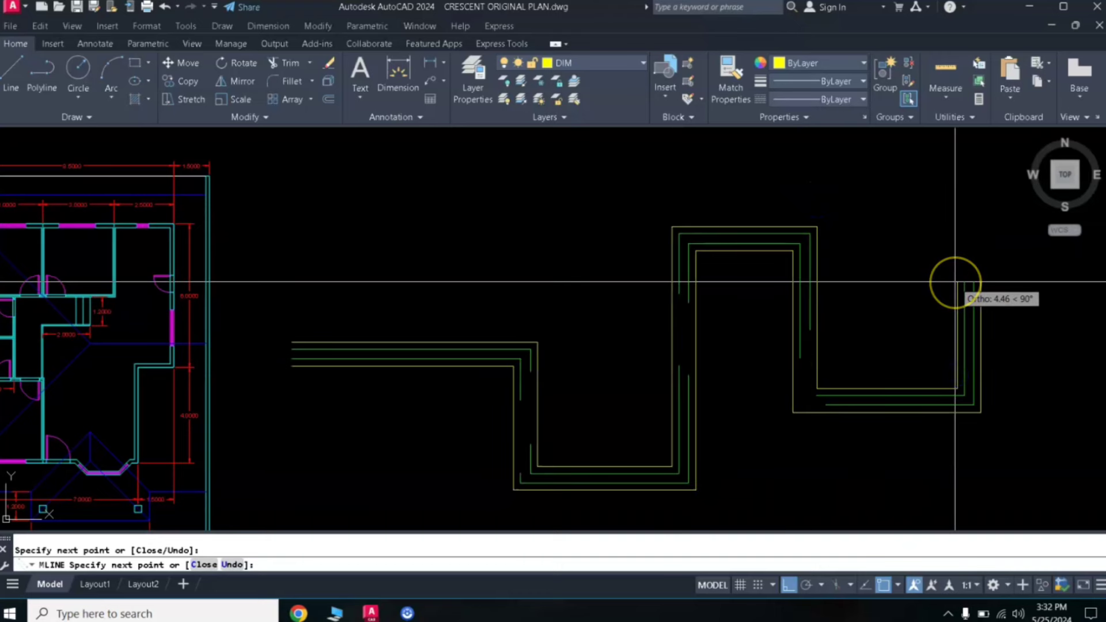
key("Return")
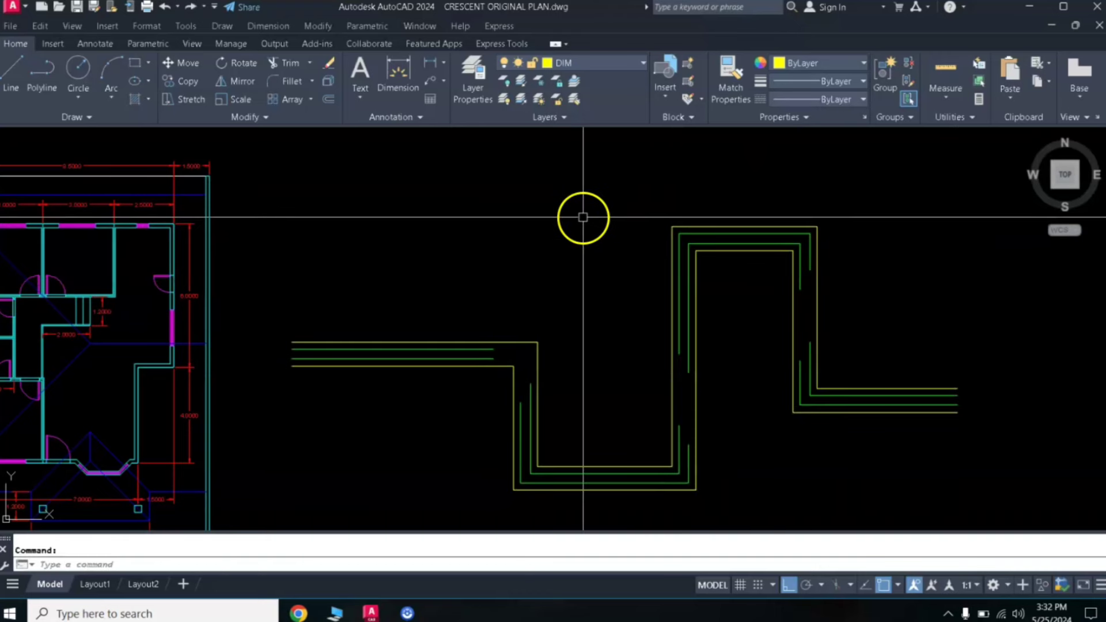
Inspect the dashes along the stepped multiline and set the global linetype scale factor (LTSCALE) to 0.2.
scroll(518, 368, "up", 3)
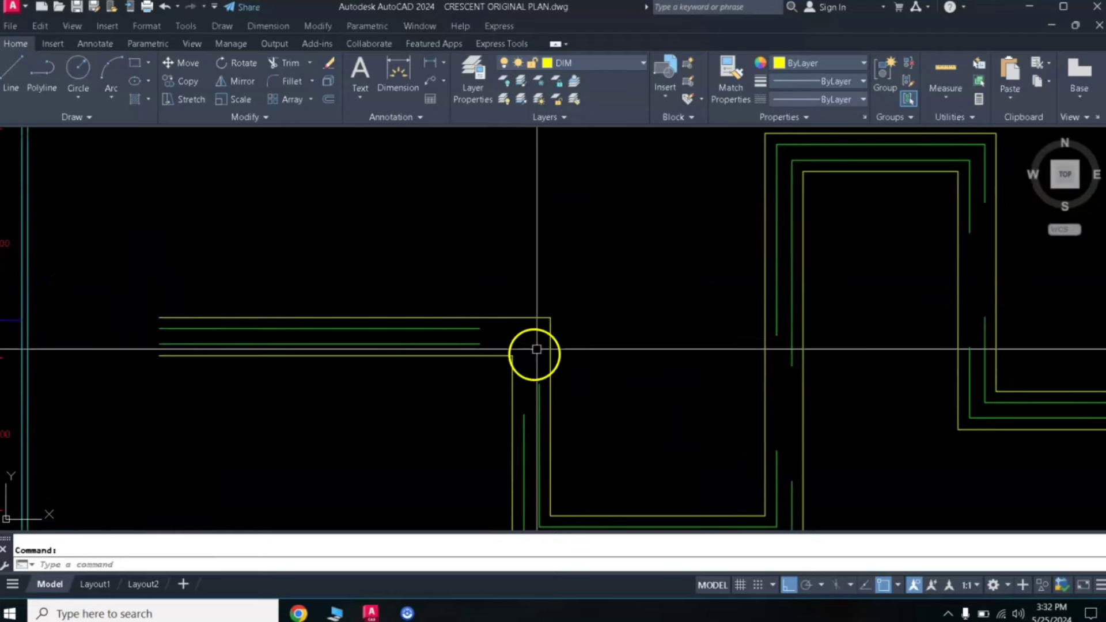
middle_click_drag(822, 296, 670, 278)
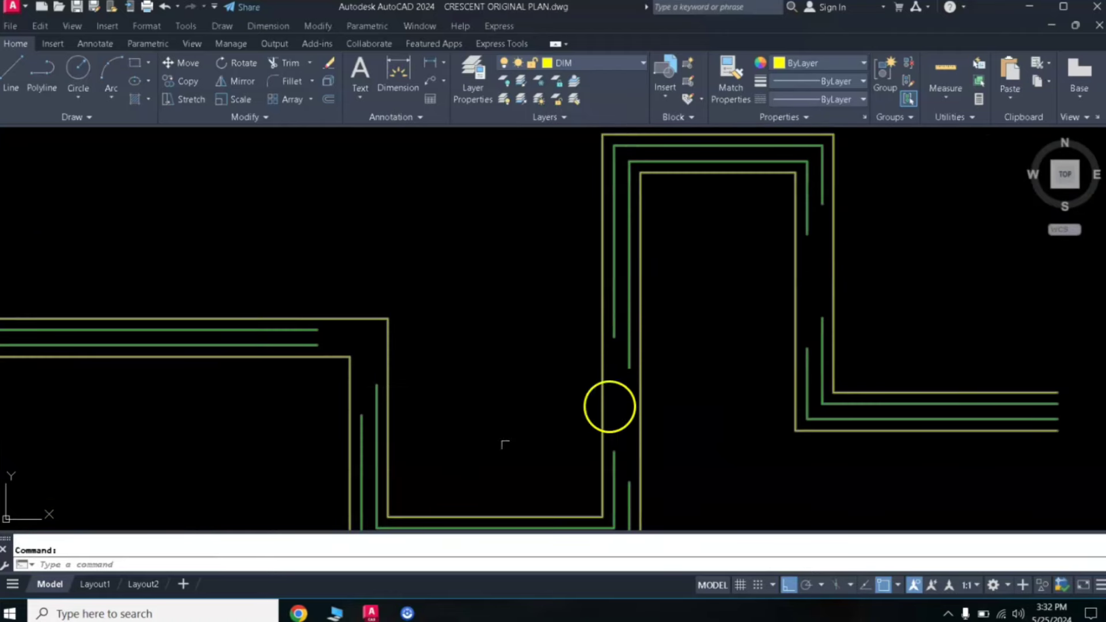
scroll(342, 338, "down", 2)
middle_click_drag(343, 314, 405, 303)
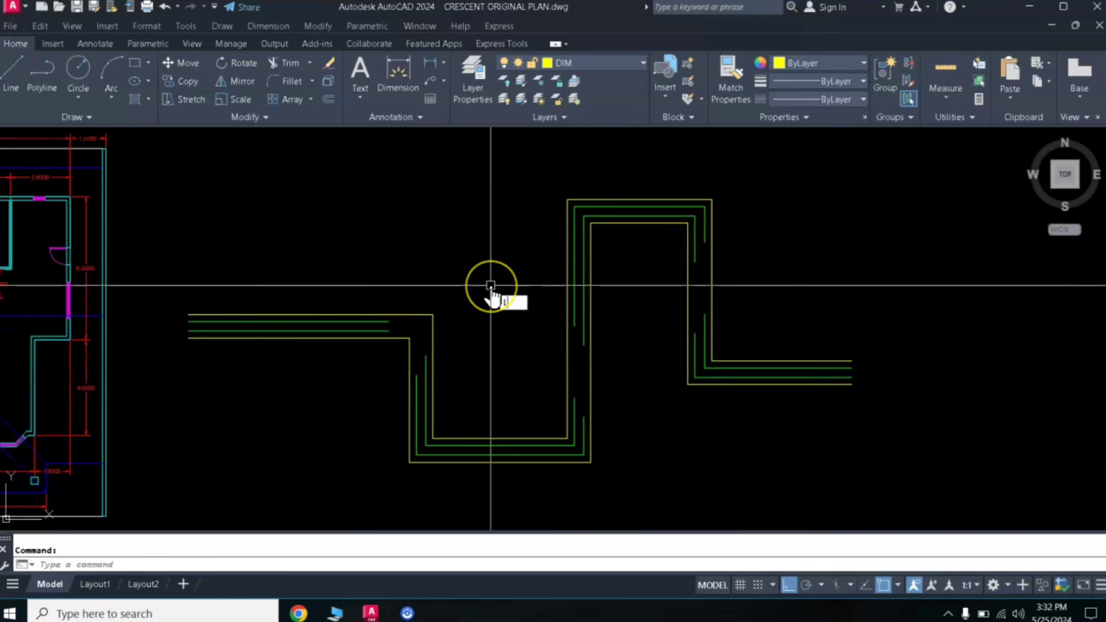
type("T")
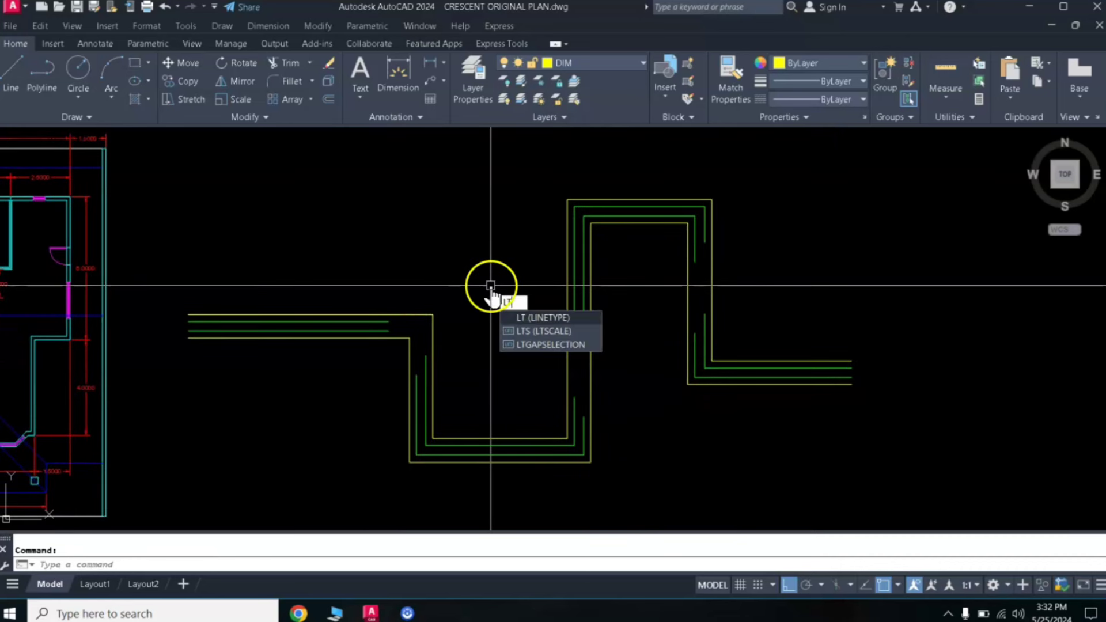
left_click(544, 333)
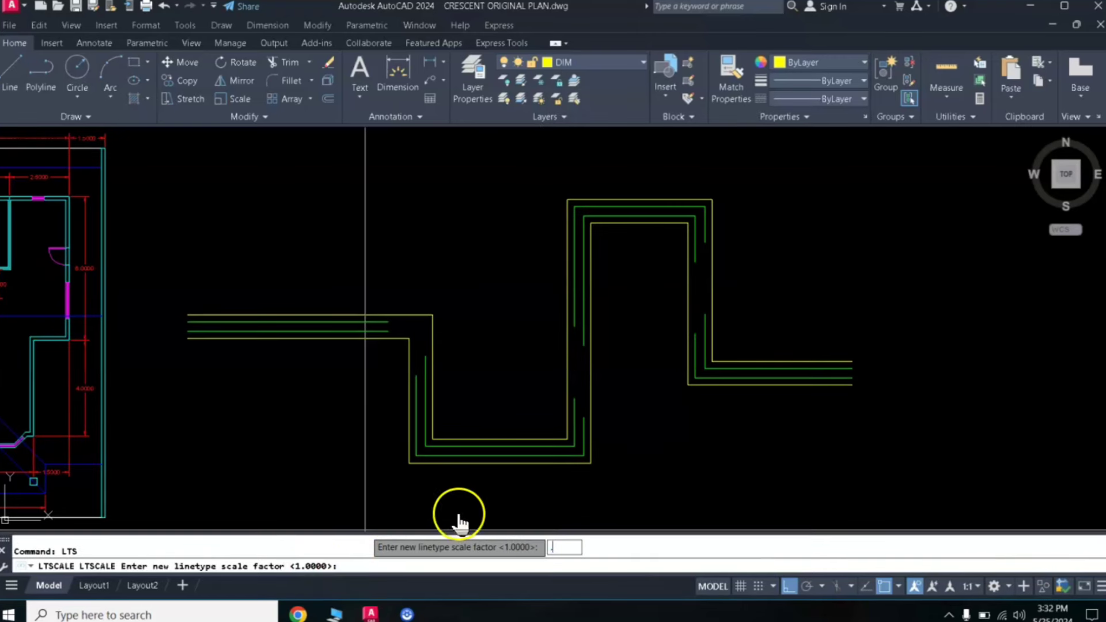
type(".2")
key("Return")
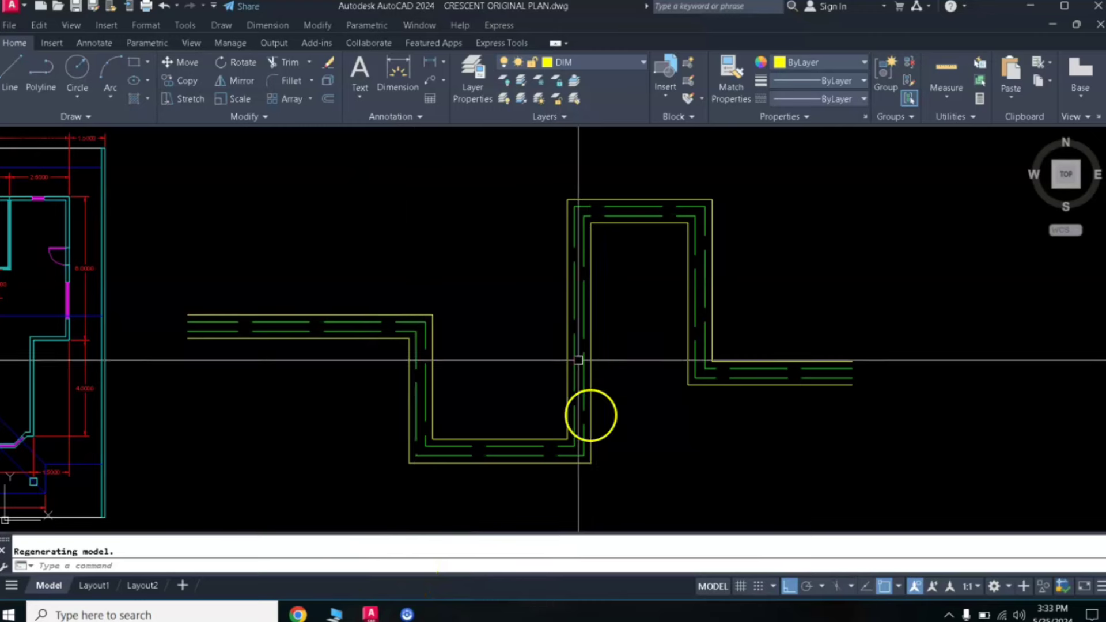
Check the dash spacing at the multiline's corners and set the global linetype scale factor (LTSCALE) to 0.1.
scroll(362, 332, "up", 4)
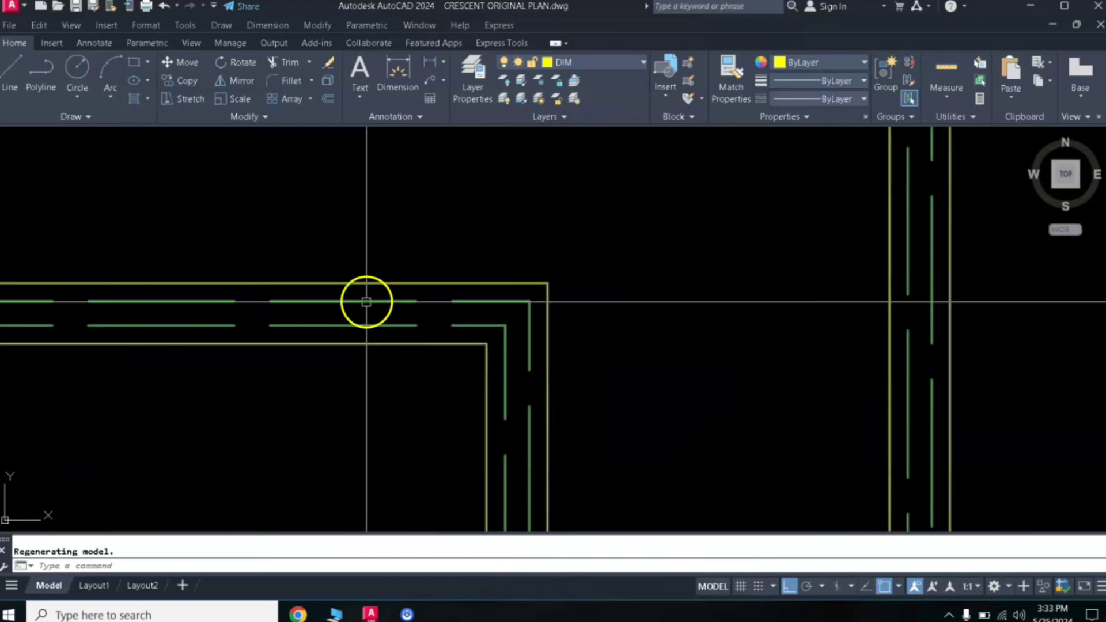
scroll(366, 299, "down", 4)
scroll(464, 360, "up", 2)
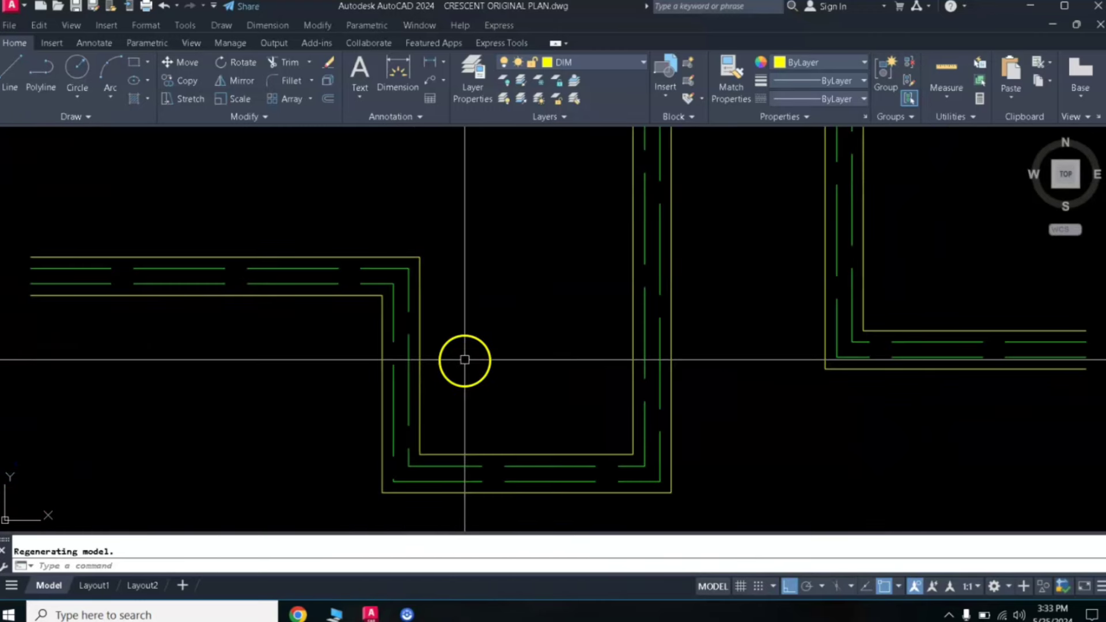
type("l")
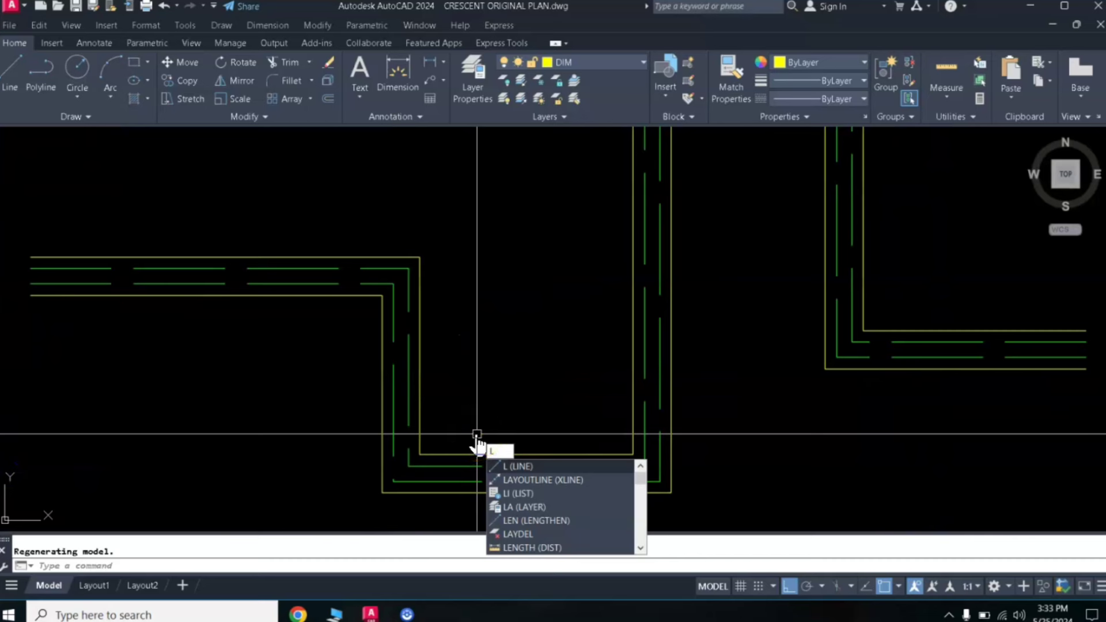
type("ts")
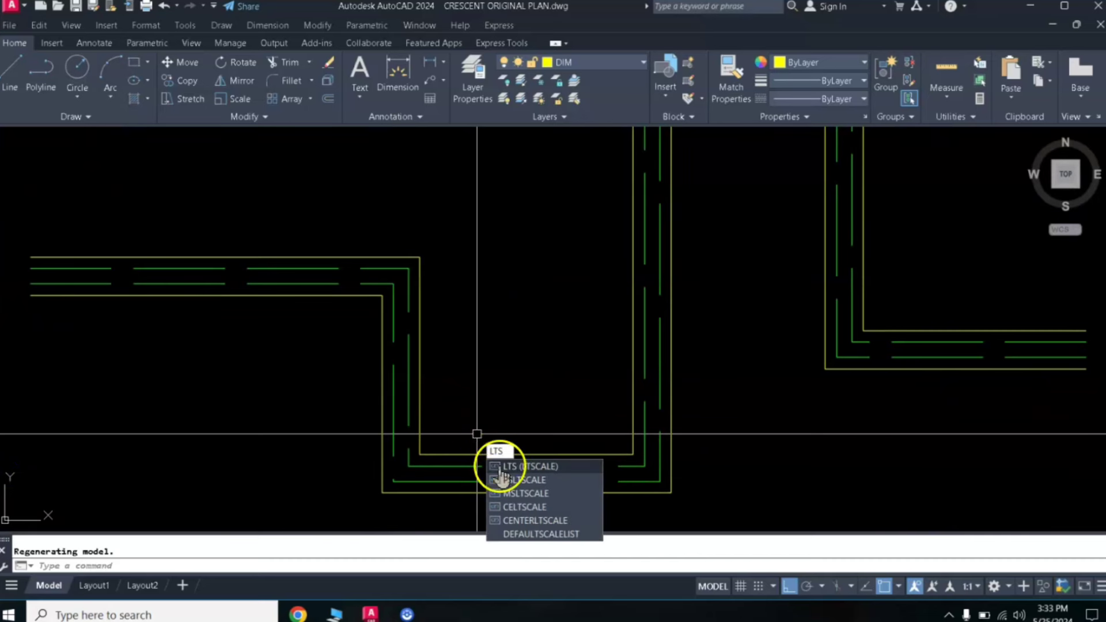
key("Return")
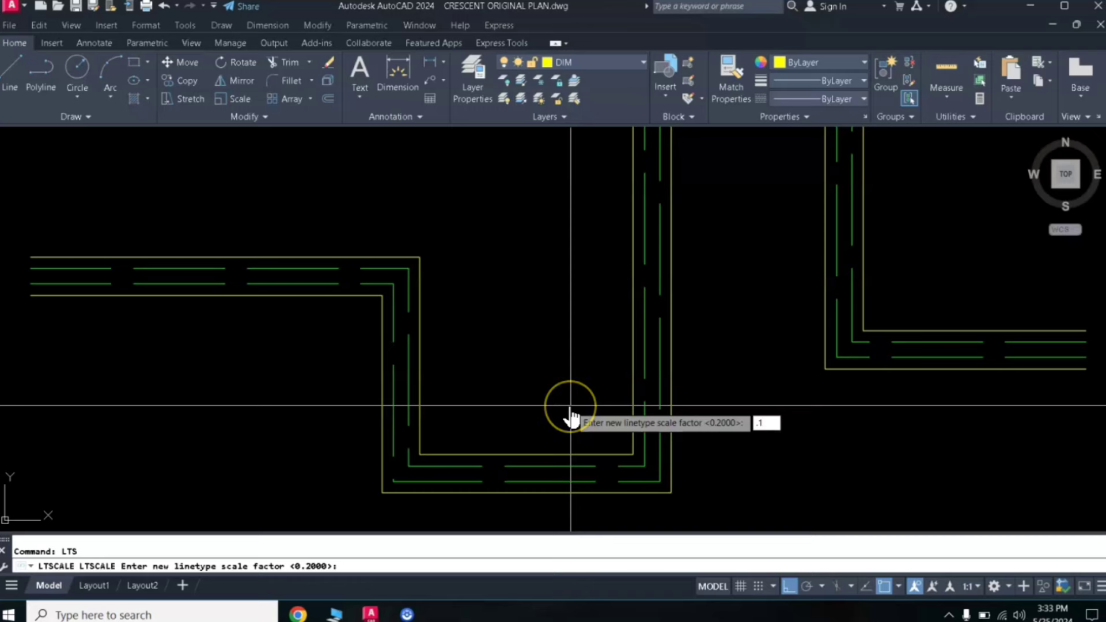
type(".1")
key("Return")
scroll(323, 292, "down", 4)
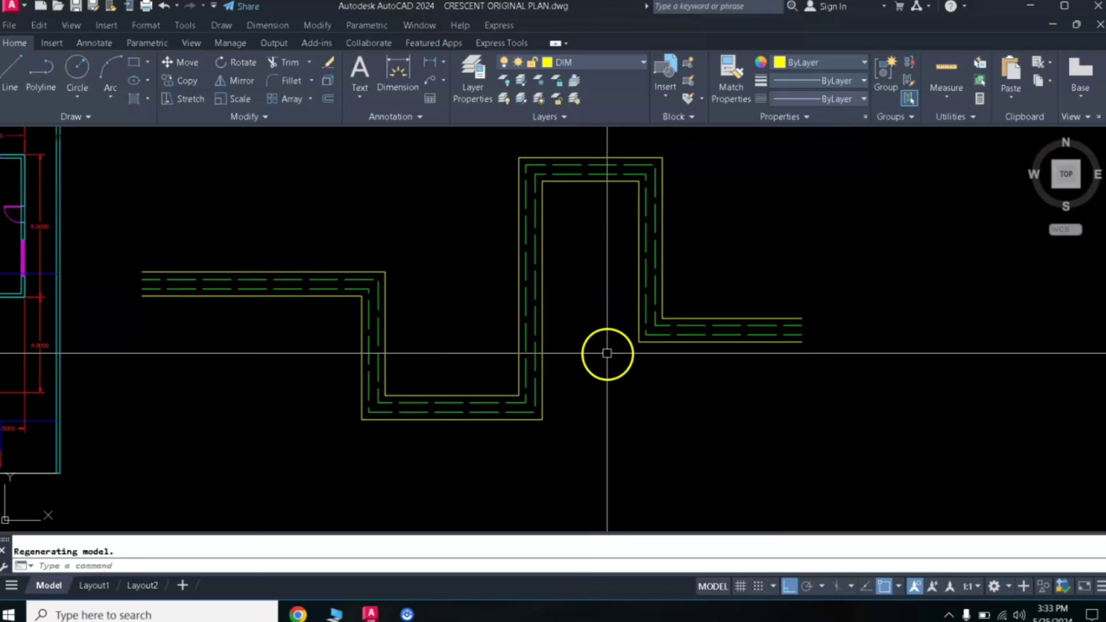
scroll(432, 250, "up", 2)
scroll(432, 249, "down", 2)
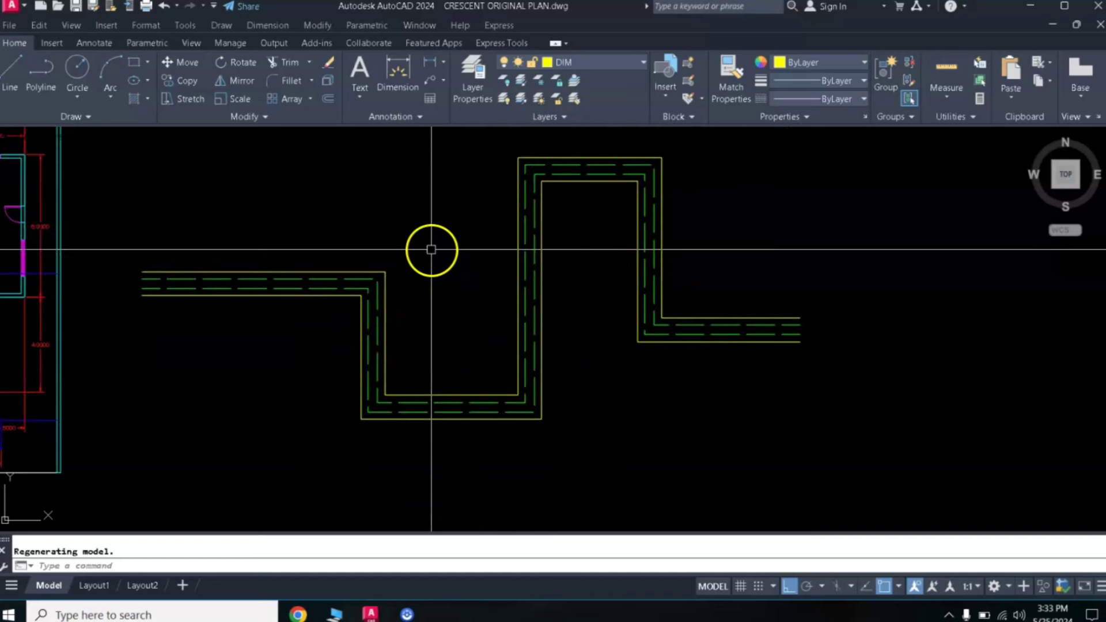
scroll(439, 227, "down", 3)
scroll(444, 224, "up", 3)
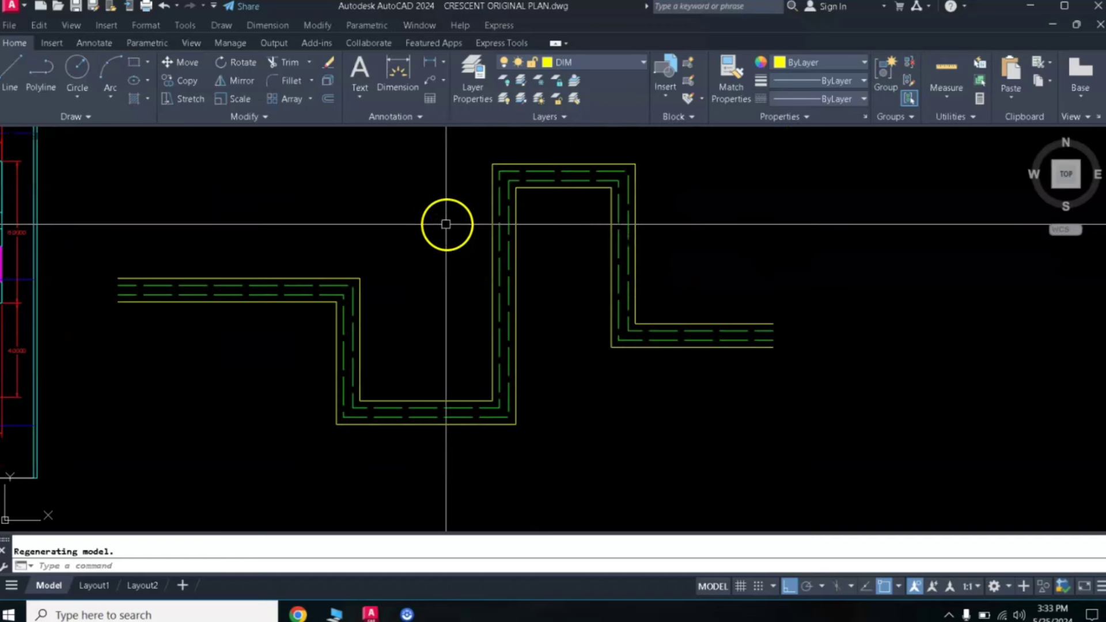
Start a Multiline and switch its style from 4LINES to STANDARD.
mouse_move(432, 267)
middle_mouse_down()
mouse_move(509, 288)
mouse_move(489, 299)
middle_mouse_up()
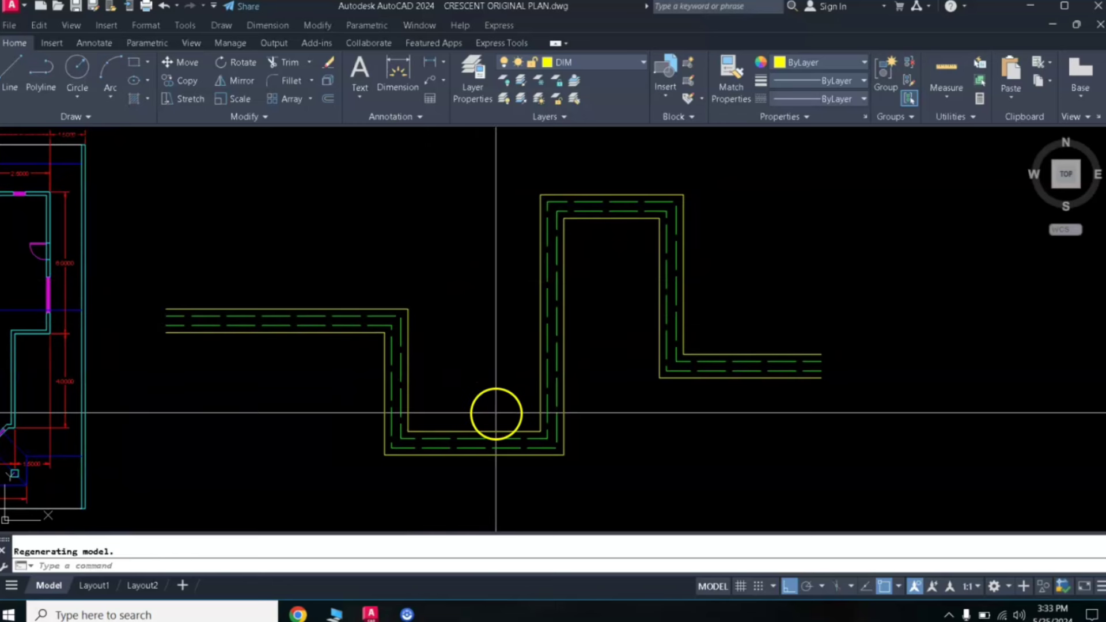
type("ml")
key("Return")
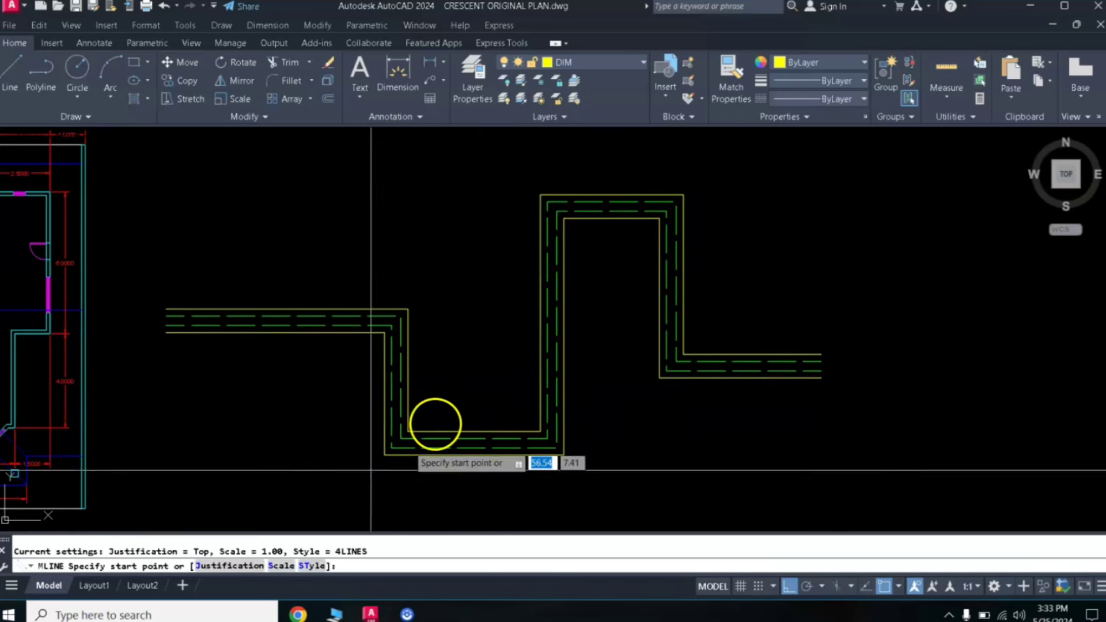
left_click(311, 567)
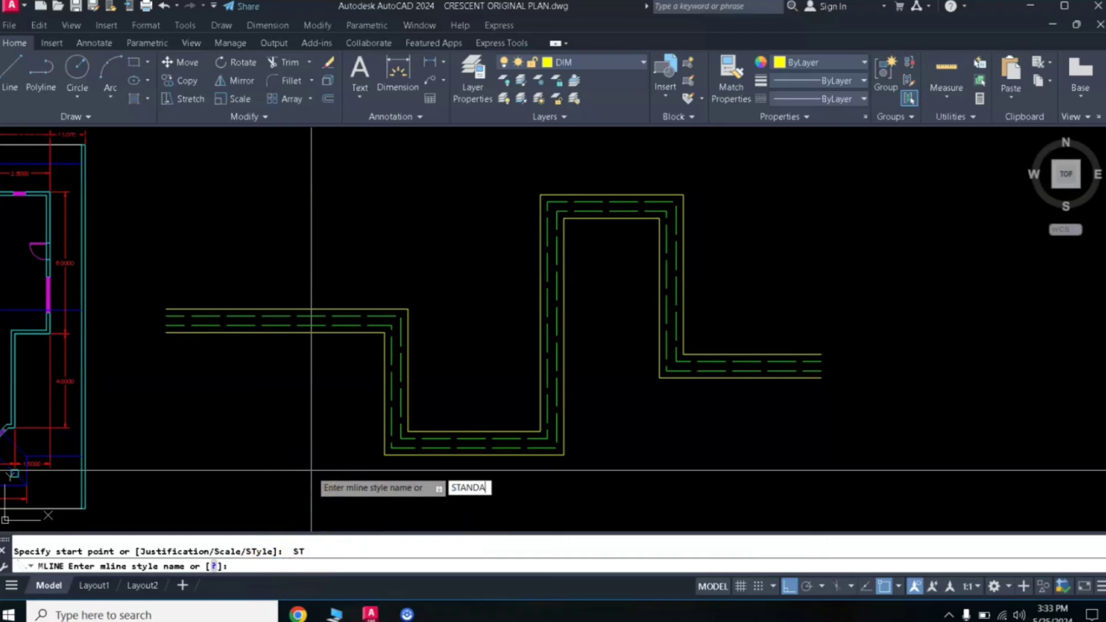
key("Return")
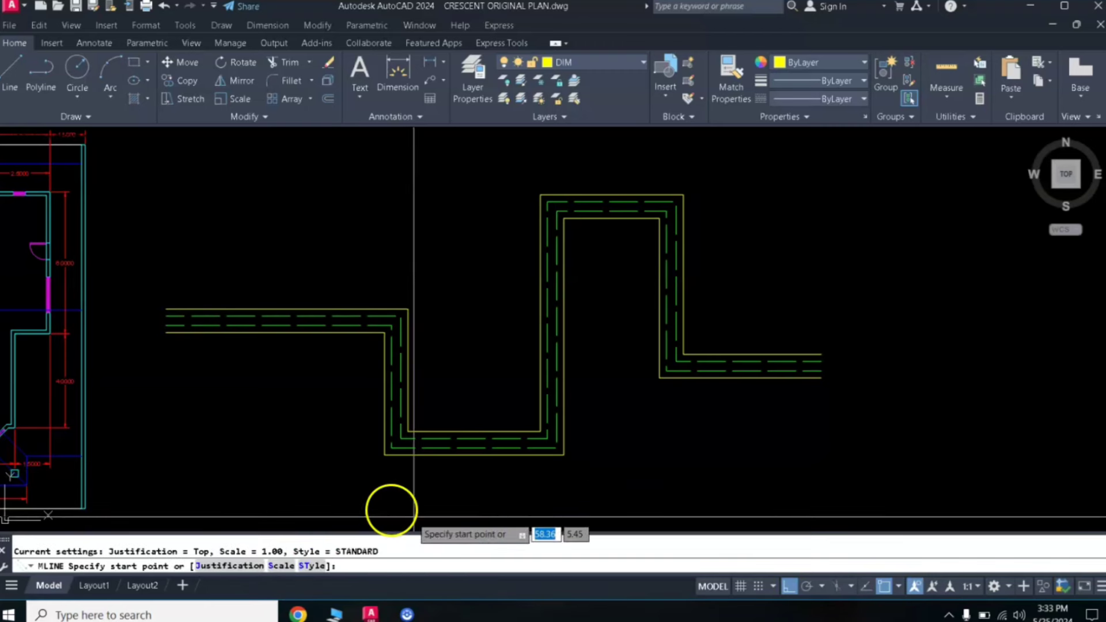
With Ortho on, draw a stepped two-line multiline of six alternating vertical and horizontal segments beside and below the dashed one and finish it.
left_click(886, 235)
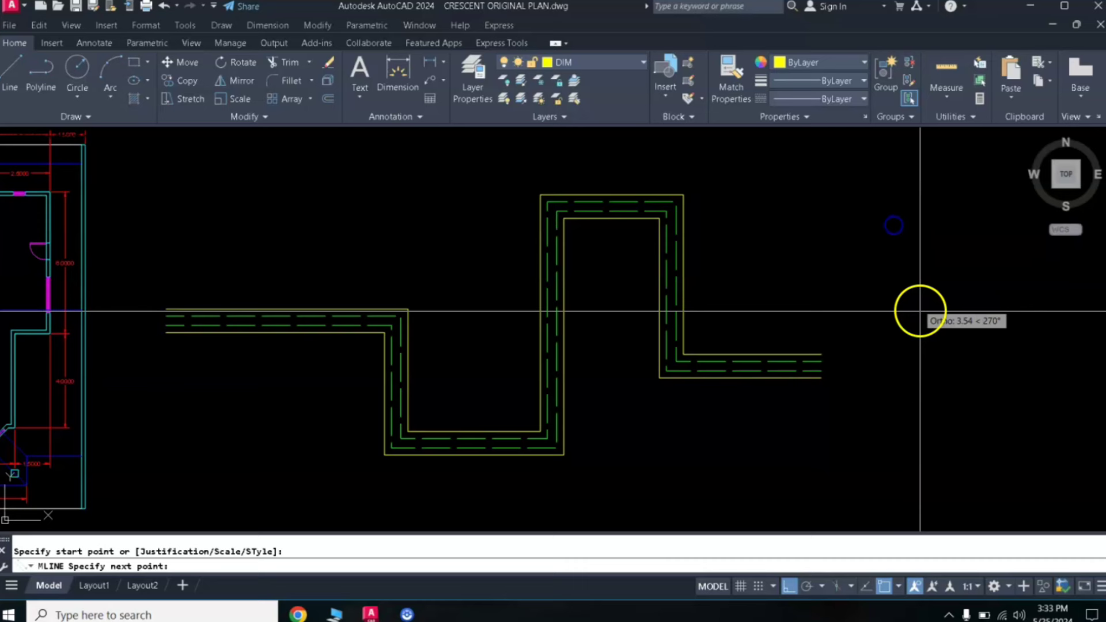
left_click(933, 374)
left_click(999, 375)
left_click(991, 461)
left_click(714, 461)
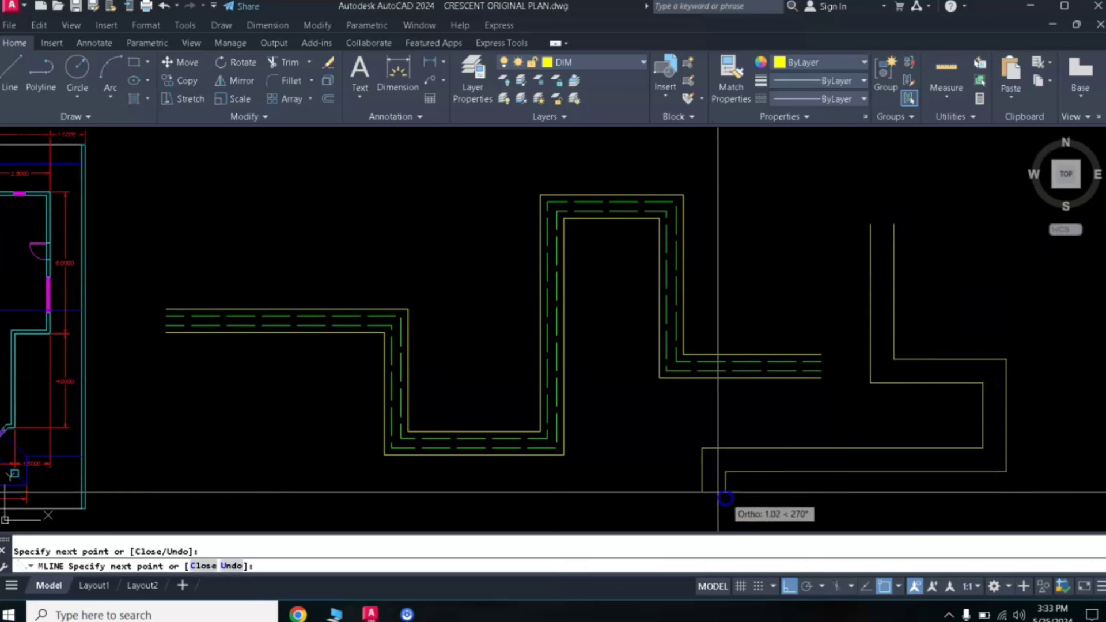
left_click(715, 506)
left_click(559, 506)
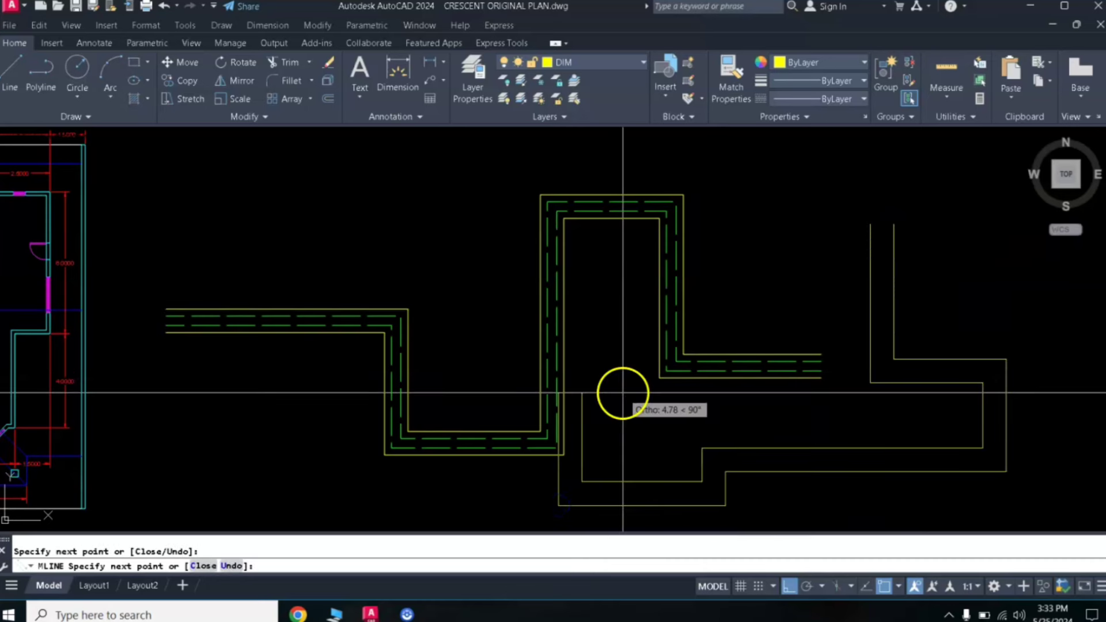
key("Return")
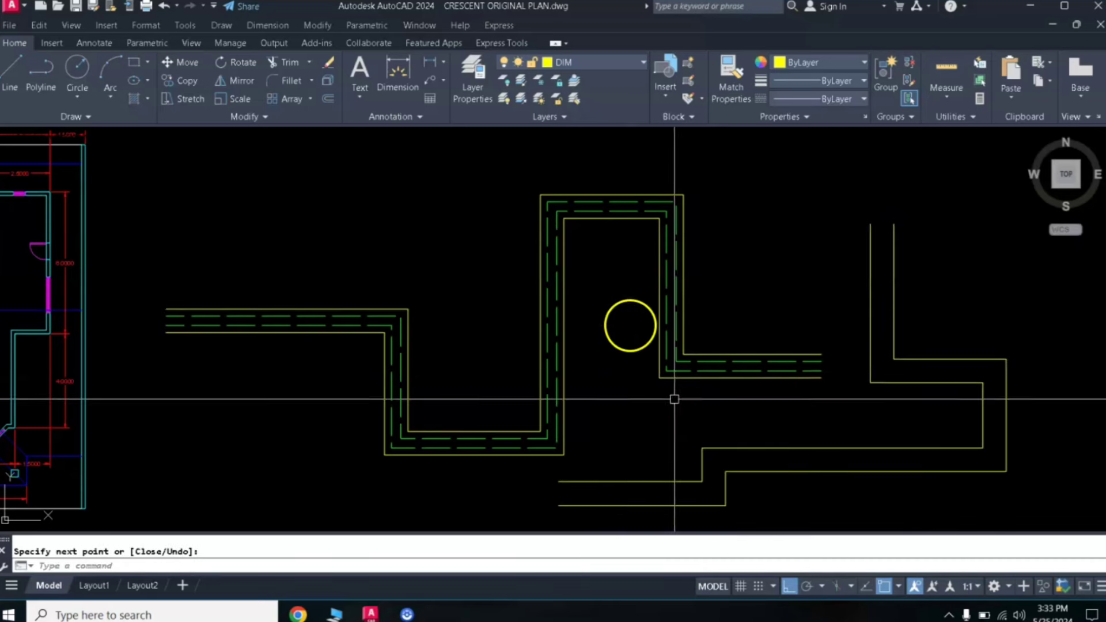
Compare the plain STANDARD multilines with the dashed 4LINES ones beside the floor plan, examining their lines, corners and dash spacing.
left_click(892, 247)
key("Escape")
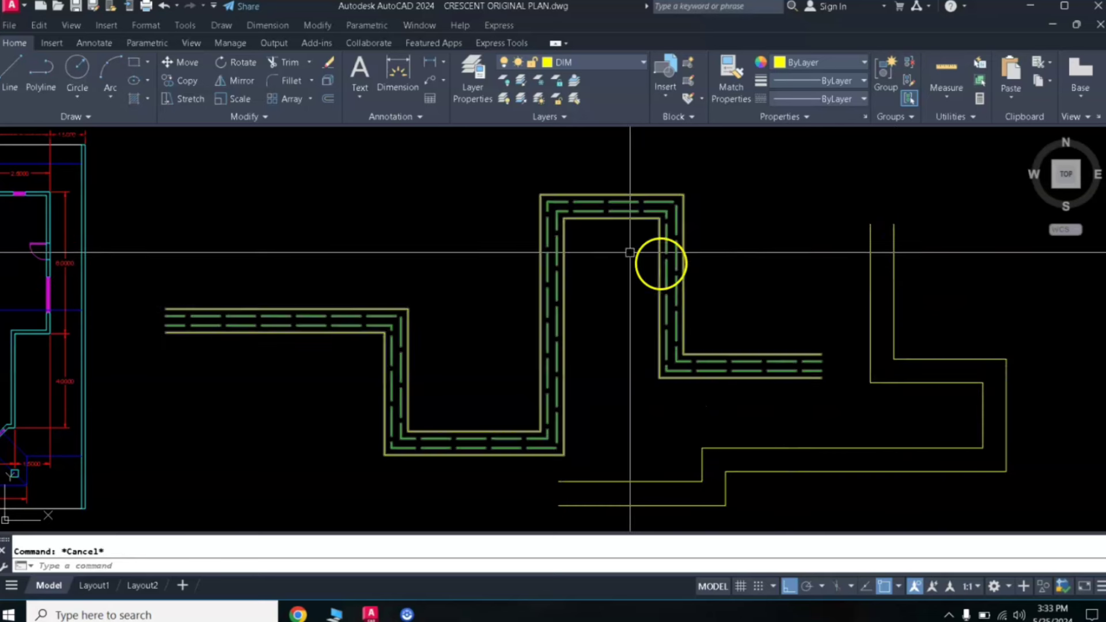
left_click(598, 216)
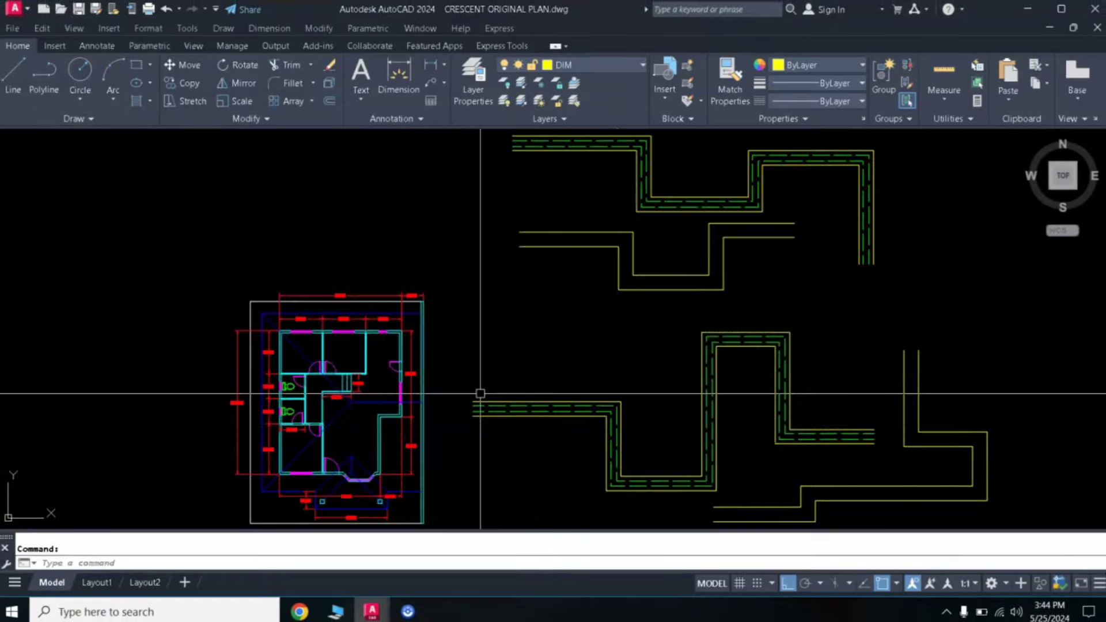
scroll(519, 404, "up", 3)
middle_click_drag(545, 387, 546, 306)
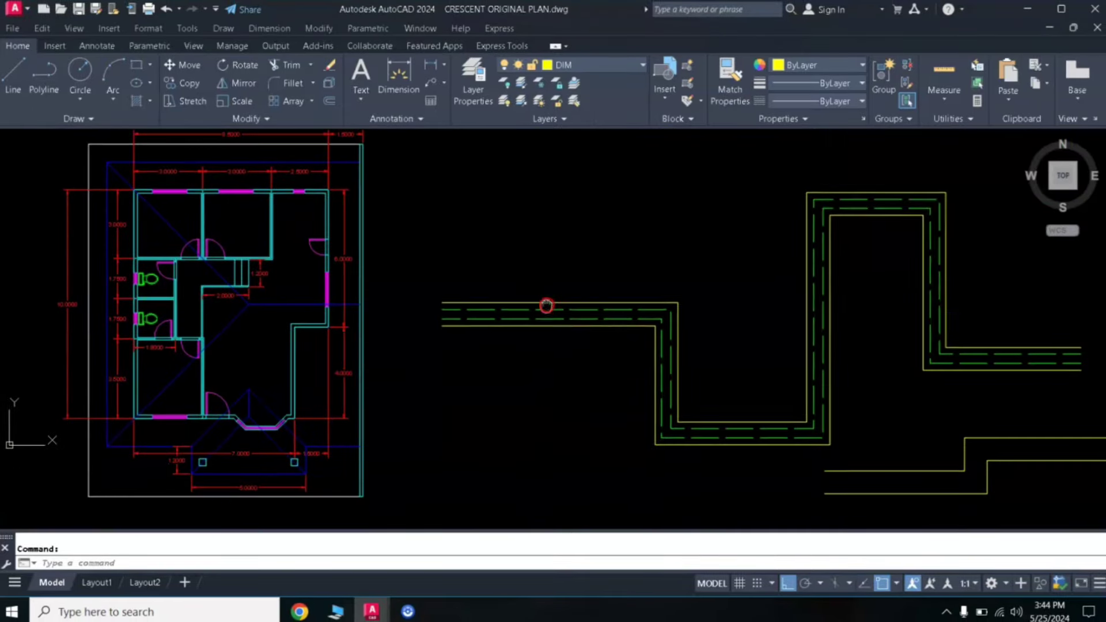
scroll(509, 368, "up", 2)
scroll(512, 373, "down", 2)
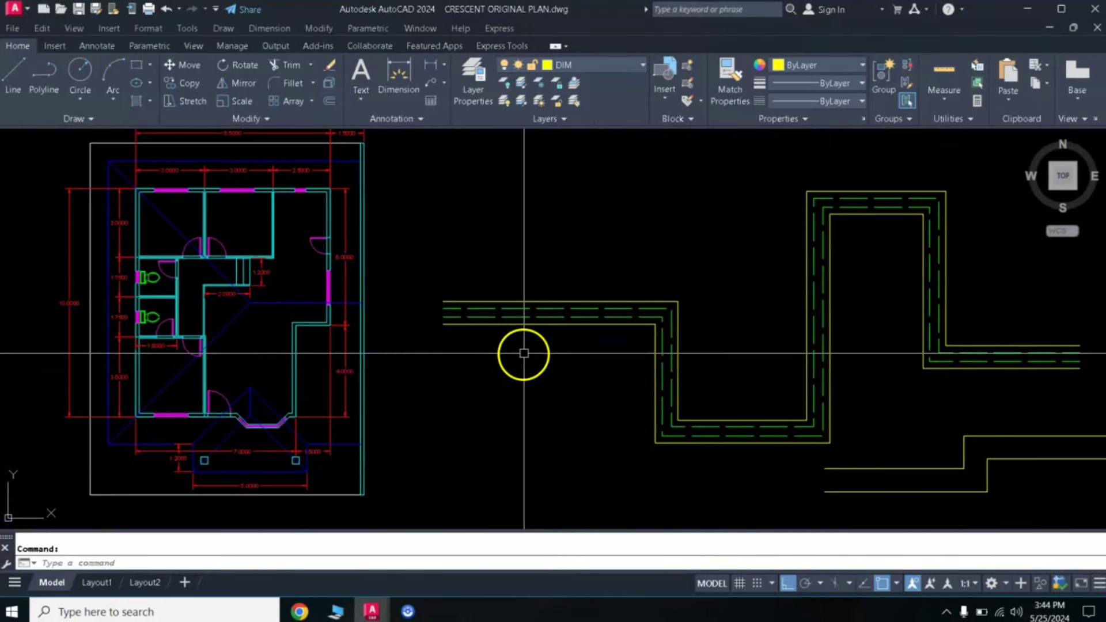
scroll(527, 345, "down", 4)
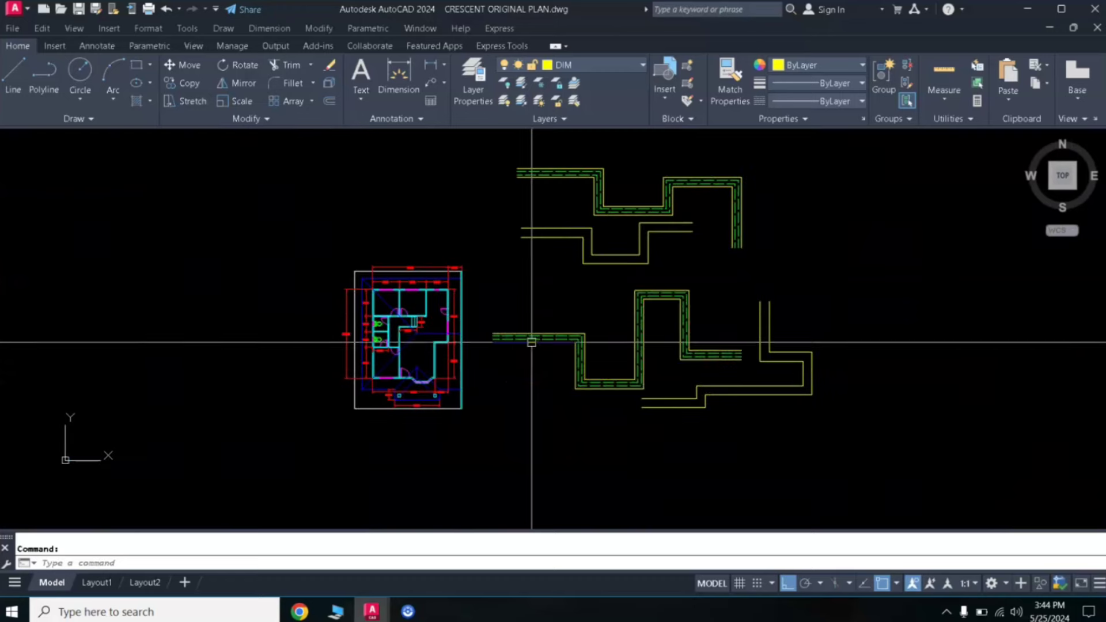
scroll(533, 338, "up", 4)
scroll(539, 336, "down", 3)
mouse_move(580, 323)
middle_mouse_down()
mouse_move(513, 338)
mouse_move(521, 317)
mouse_move(511, 349)
mouse_move(530, 279)
mouse_move(523, 302)
middle_mouse_up()
scroll(510, 348, "up", 4)
scroll(510, 348, "down", 4)
scroll(371, 354, "up", 3)
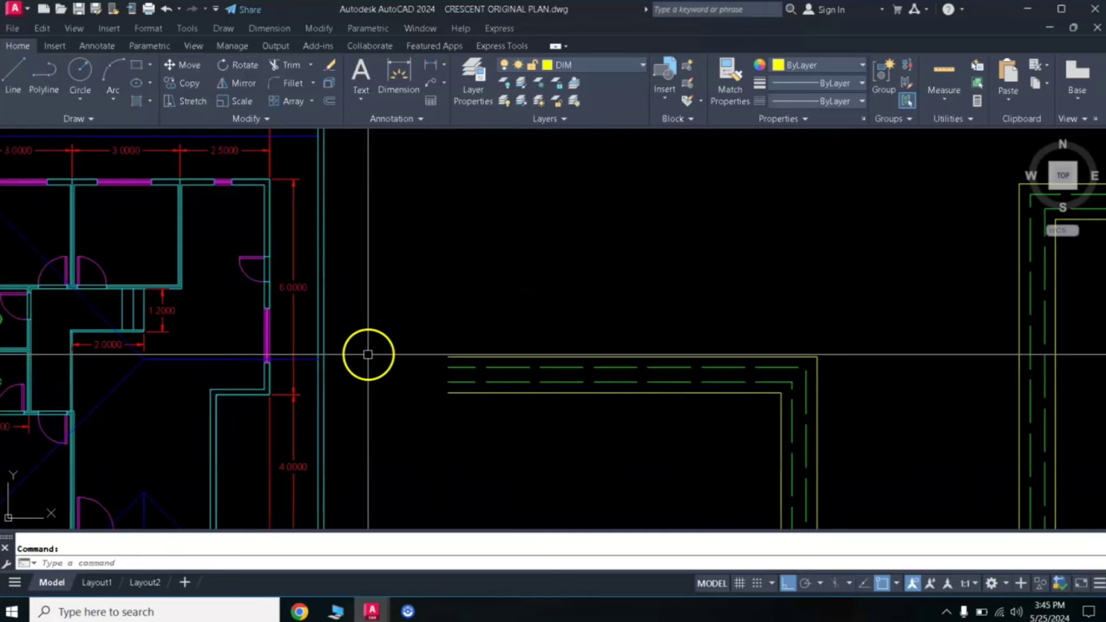
scroll(371, 354, "down", 3)
mouse_move(375, 346)
middle_mouse_down()
mouse_move(392, 293)
mouse_move(585, 281)
mouse_move(503, 273)
middle_mouse_up()
scroll(389, 292, "up", 3)
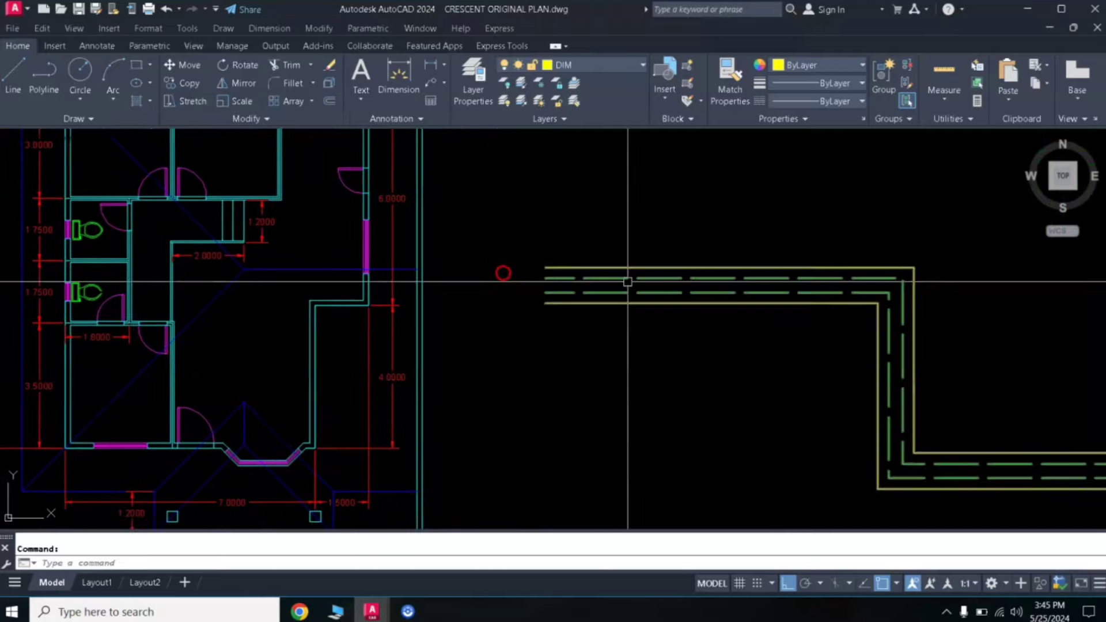
middle_click_drag(649, 279, 467, 308)
scroll(469, 306, "down", 2)
middle_click_drag(667, 259, 609, 294)
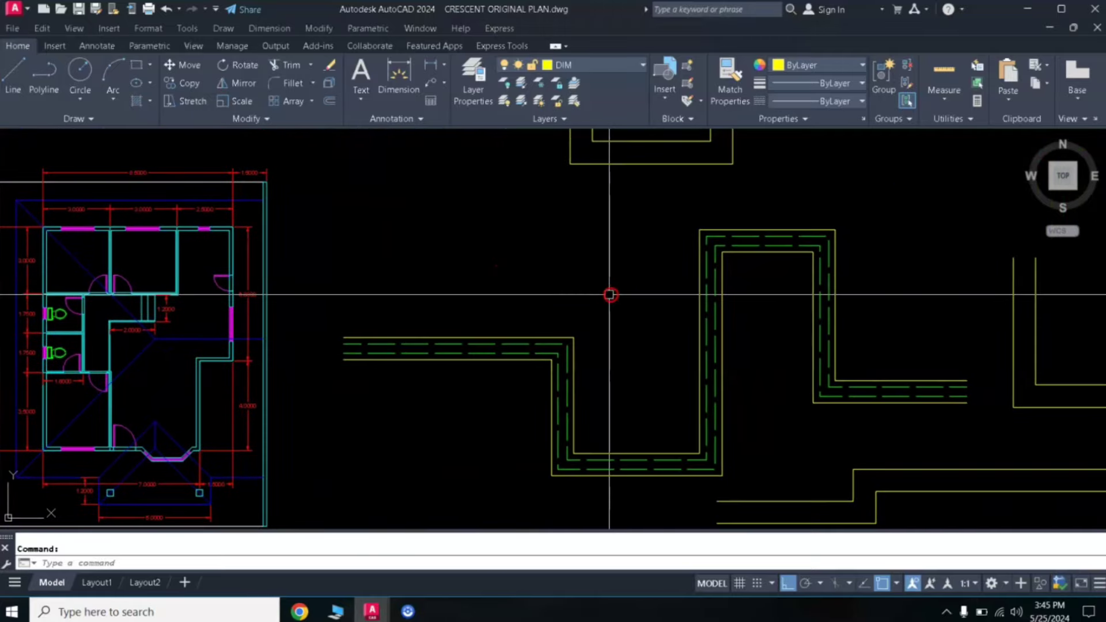
scroll(617, 309, "down", 2)
scroll(620, 306, "up", 2)
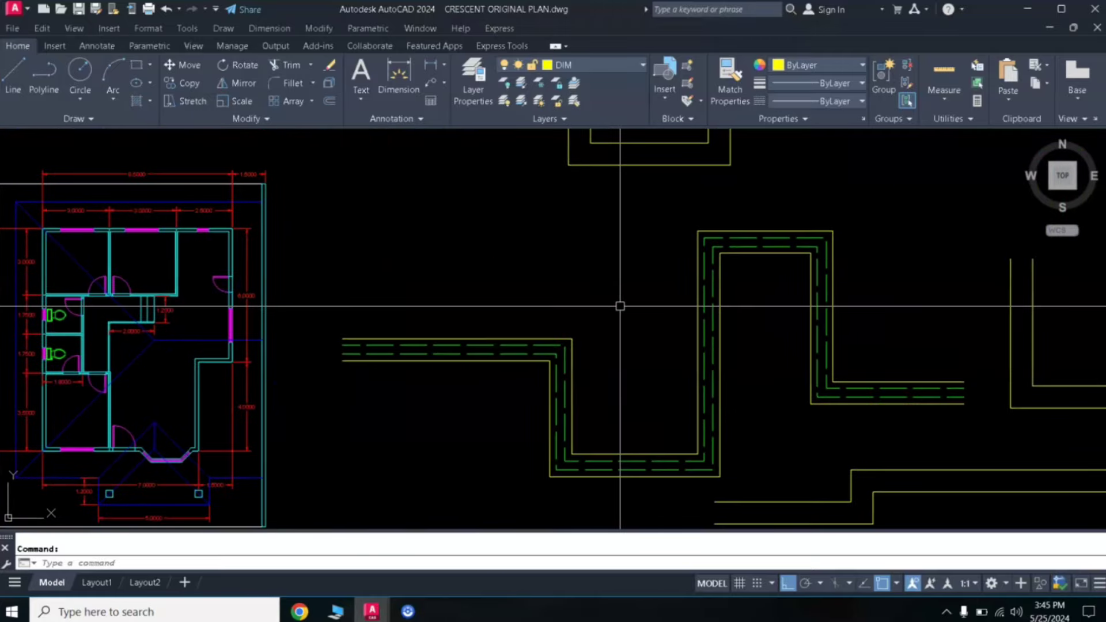